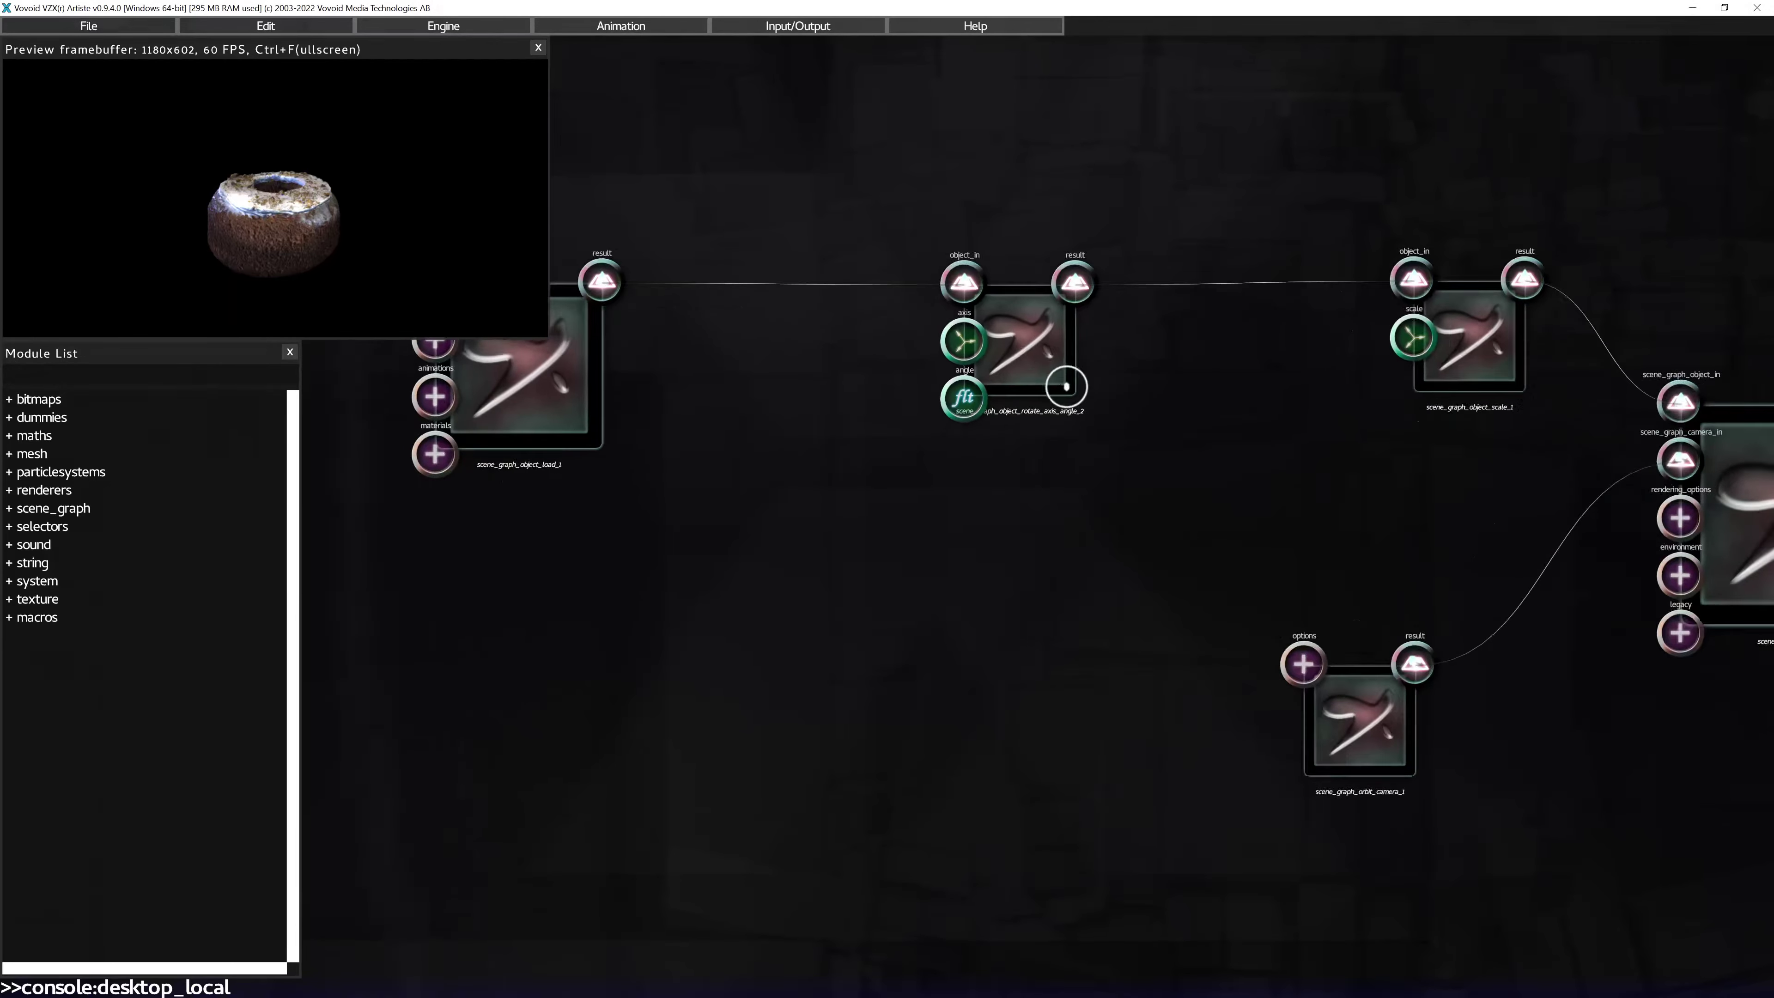
Step: Add a time module from the system modules to the empty area below the object loader
{"action": "key", "text": "Down"}
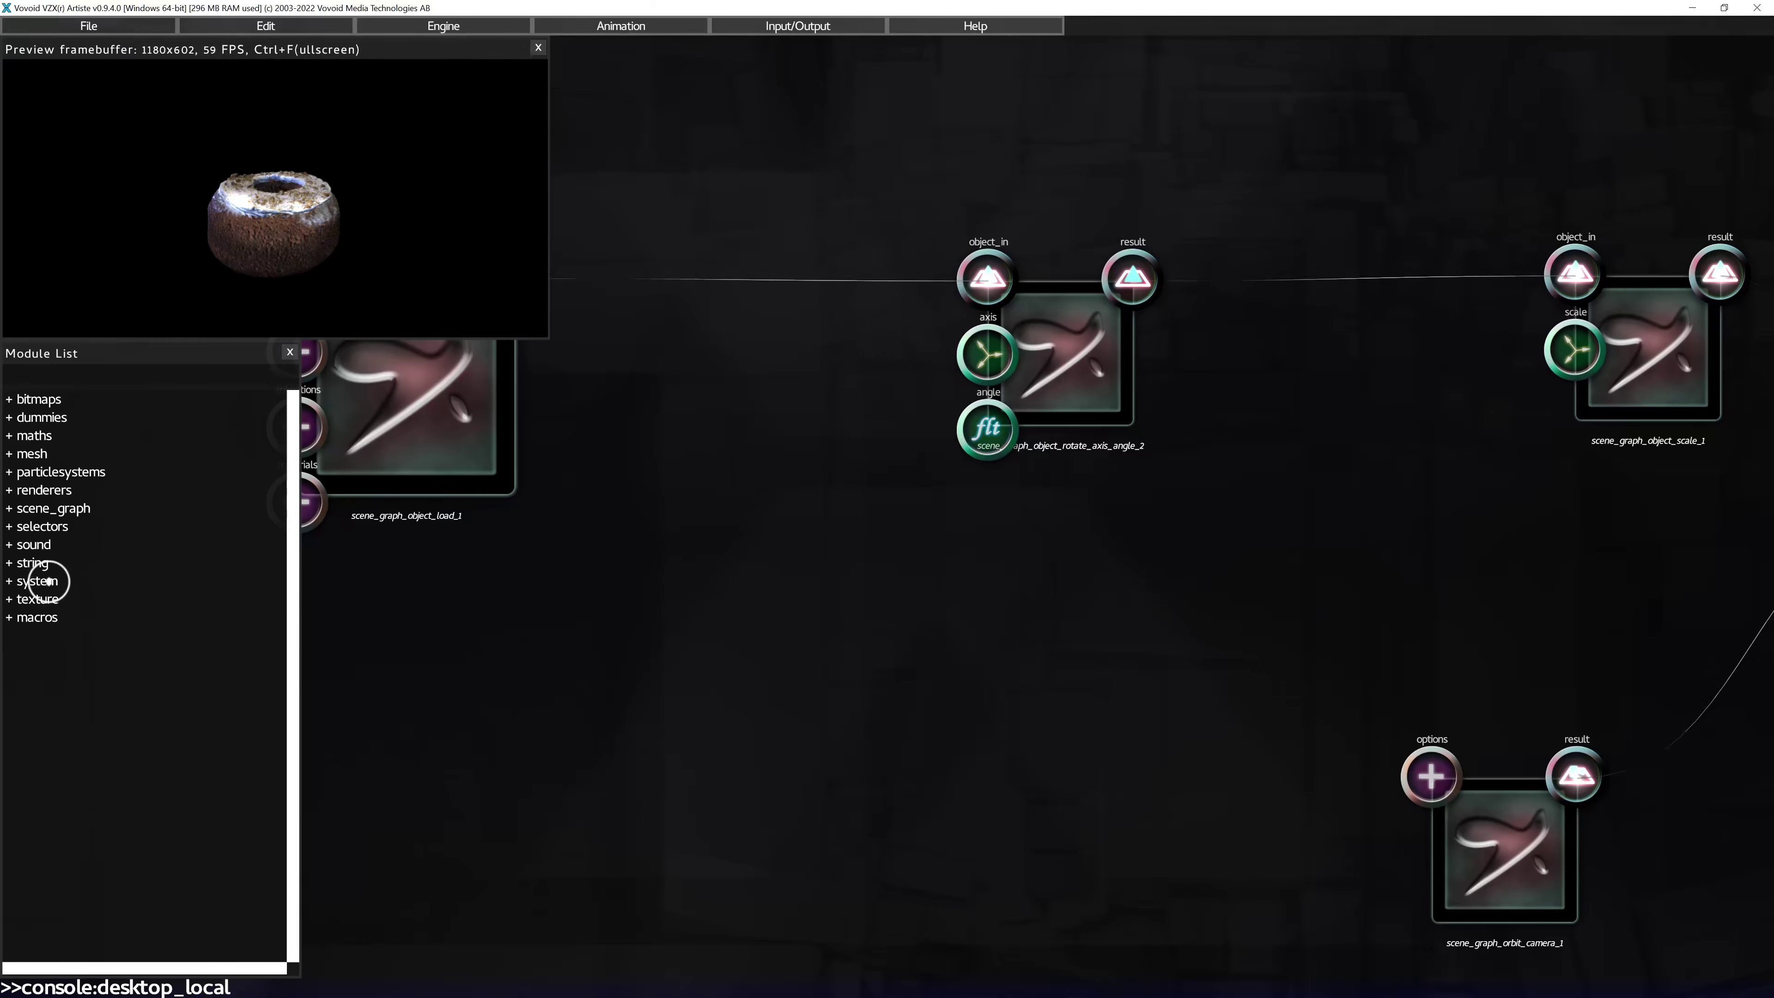
{"action": "left_click", "coordinate": [47, 581]}
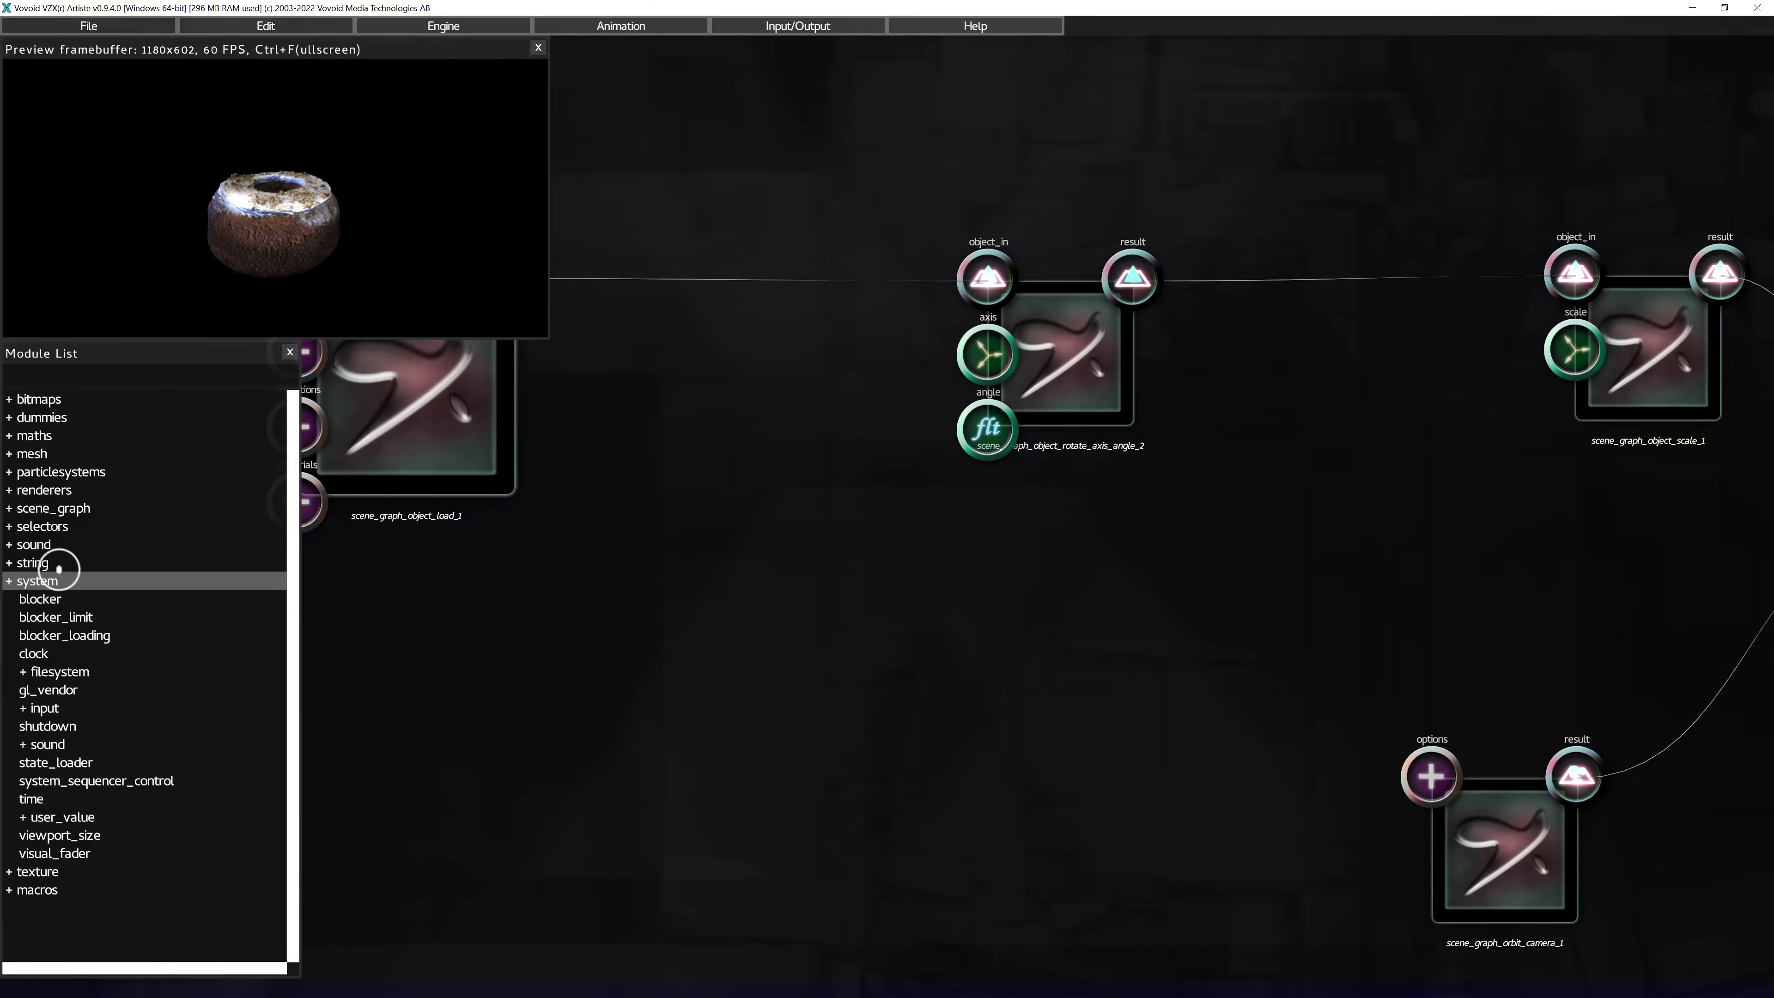
{"action": "left_click_drag", "start_coordinate": [26, 799], "coordinate": [601, 731]}
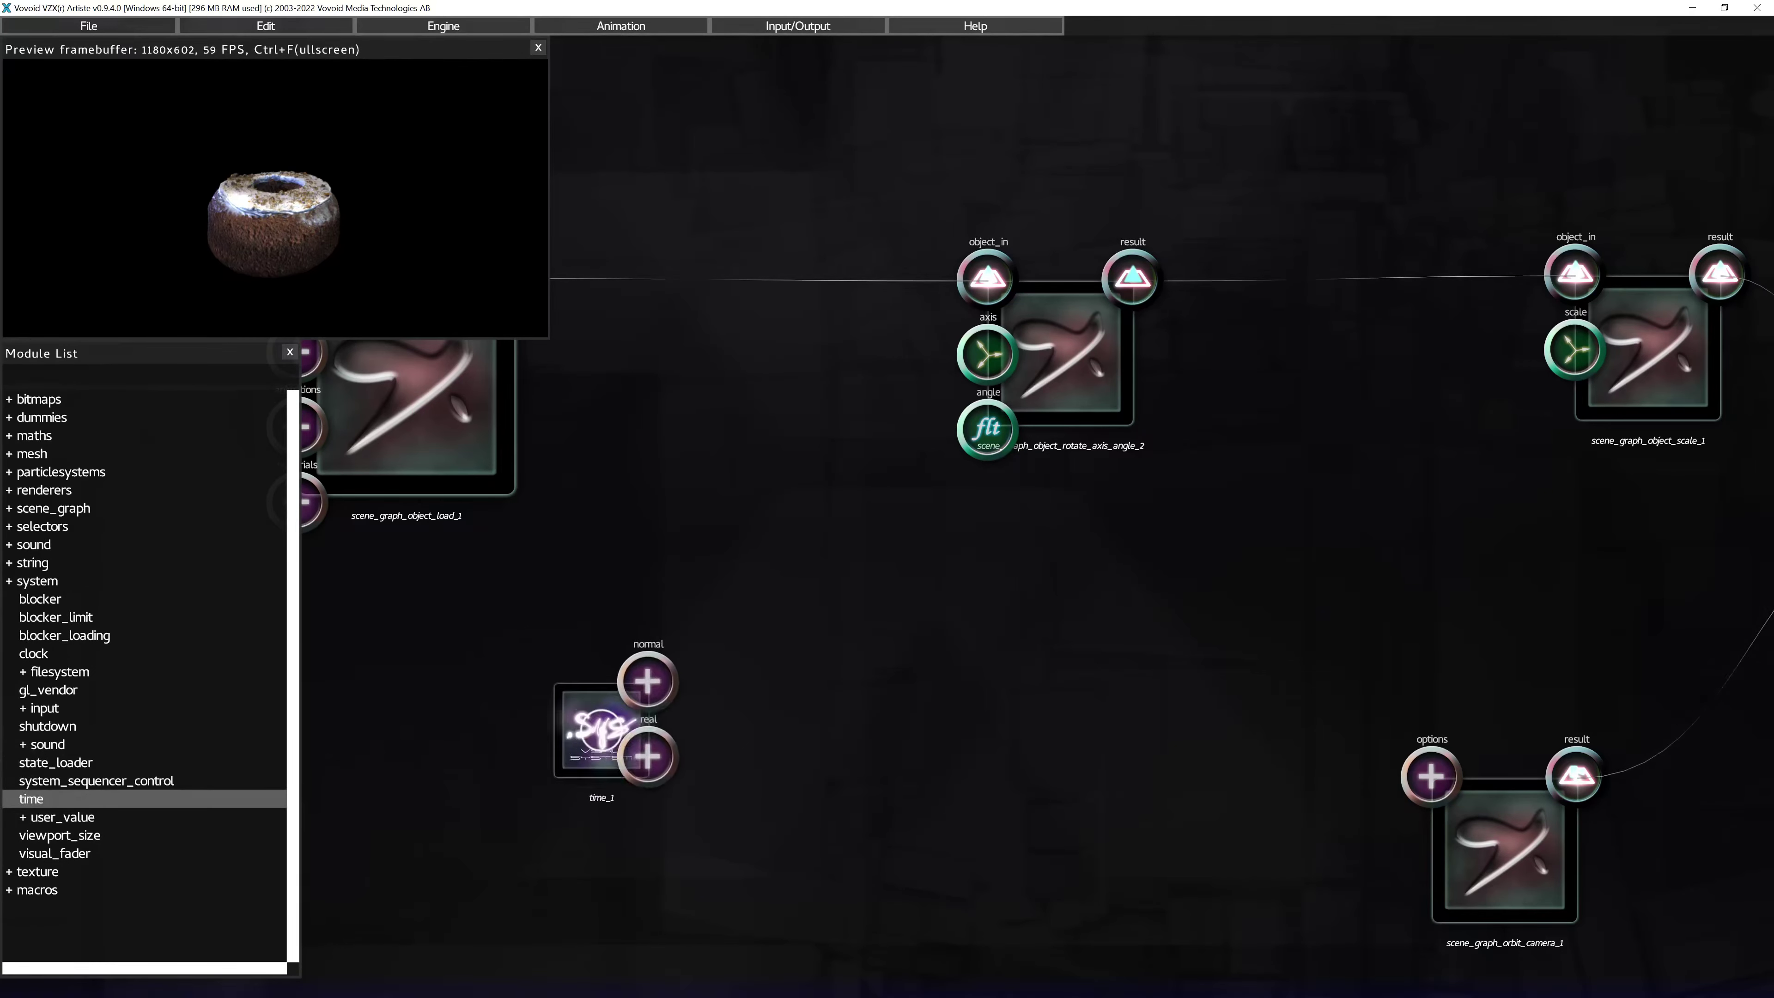
Step: Add a mult module from the binary arithmetics modules beside the time module
{"action": "left_click", "coordinate": [38, 433]}
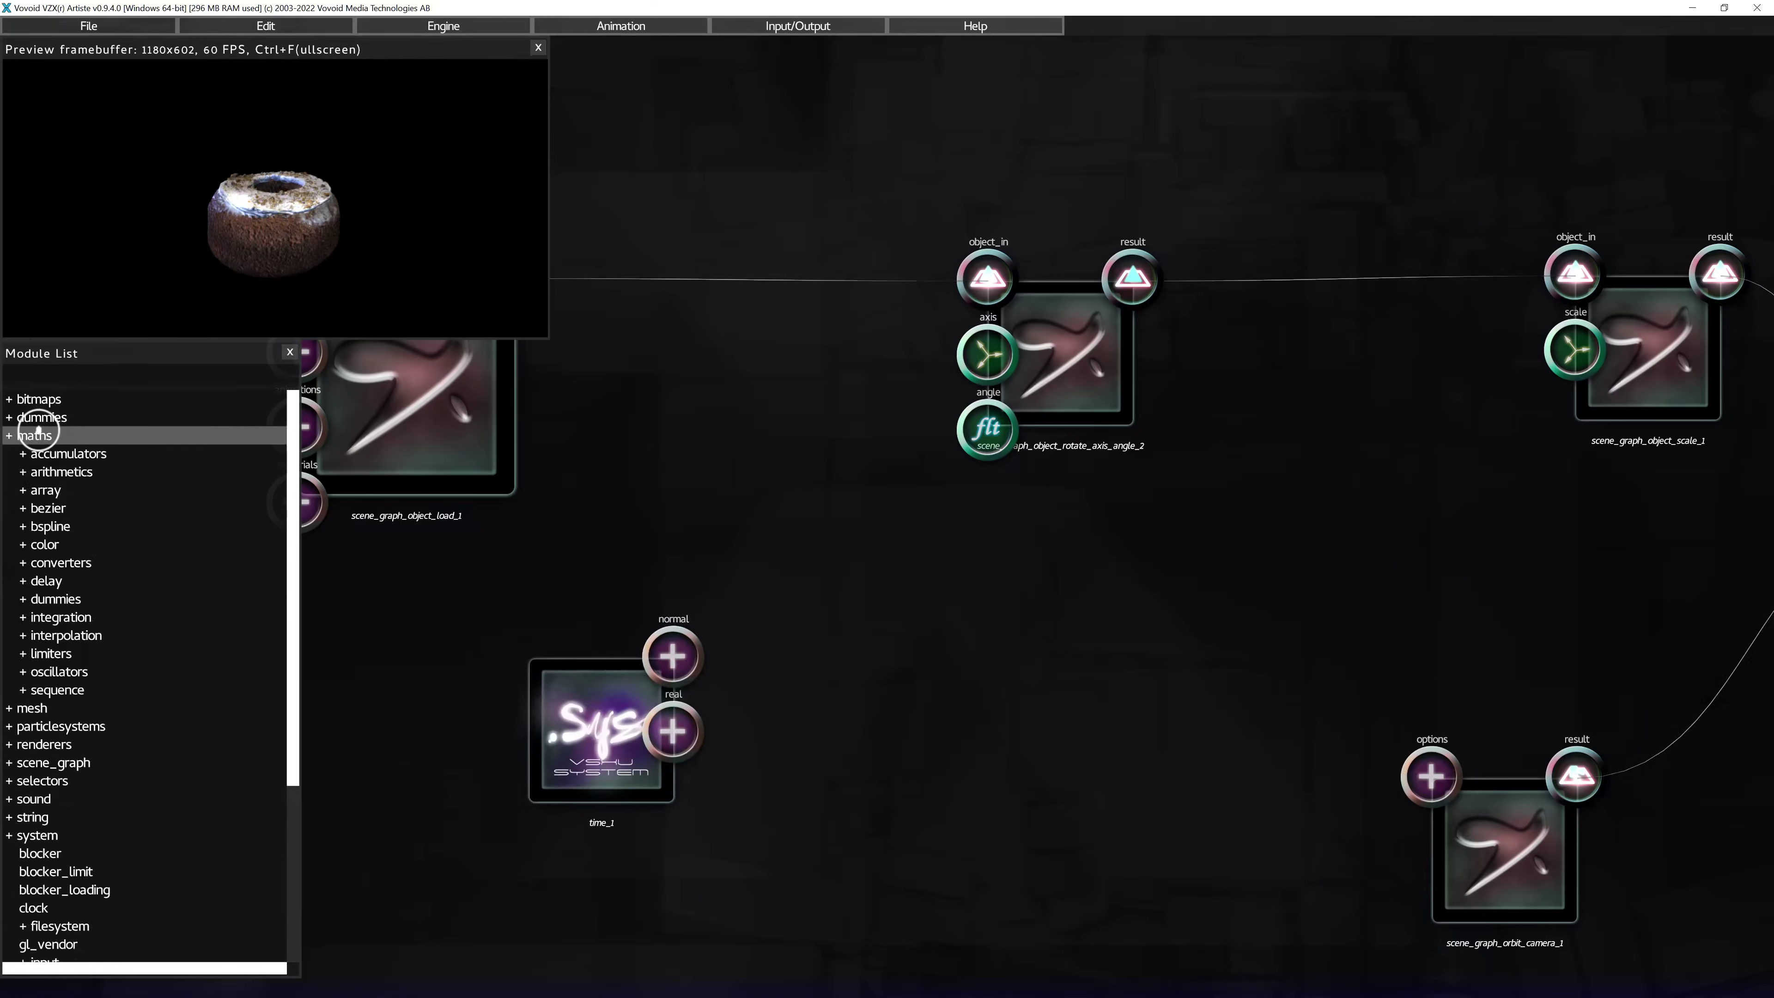
{"action": "left_click", "coordinate": [46, 471]}
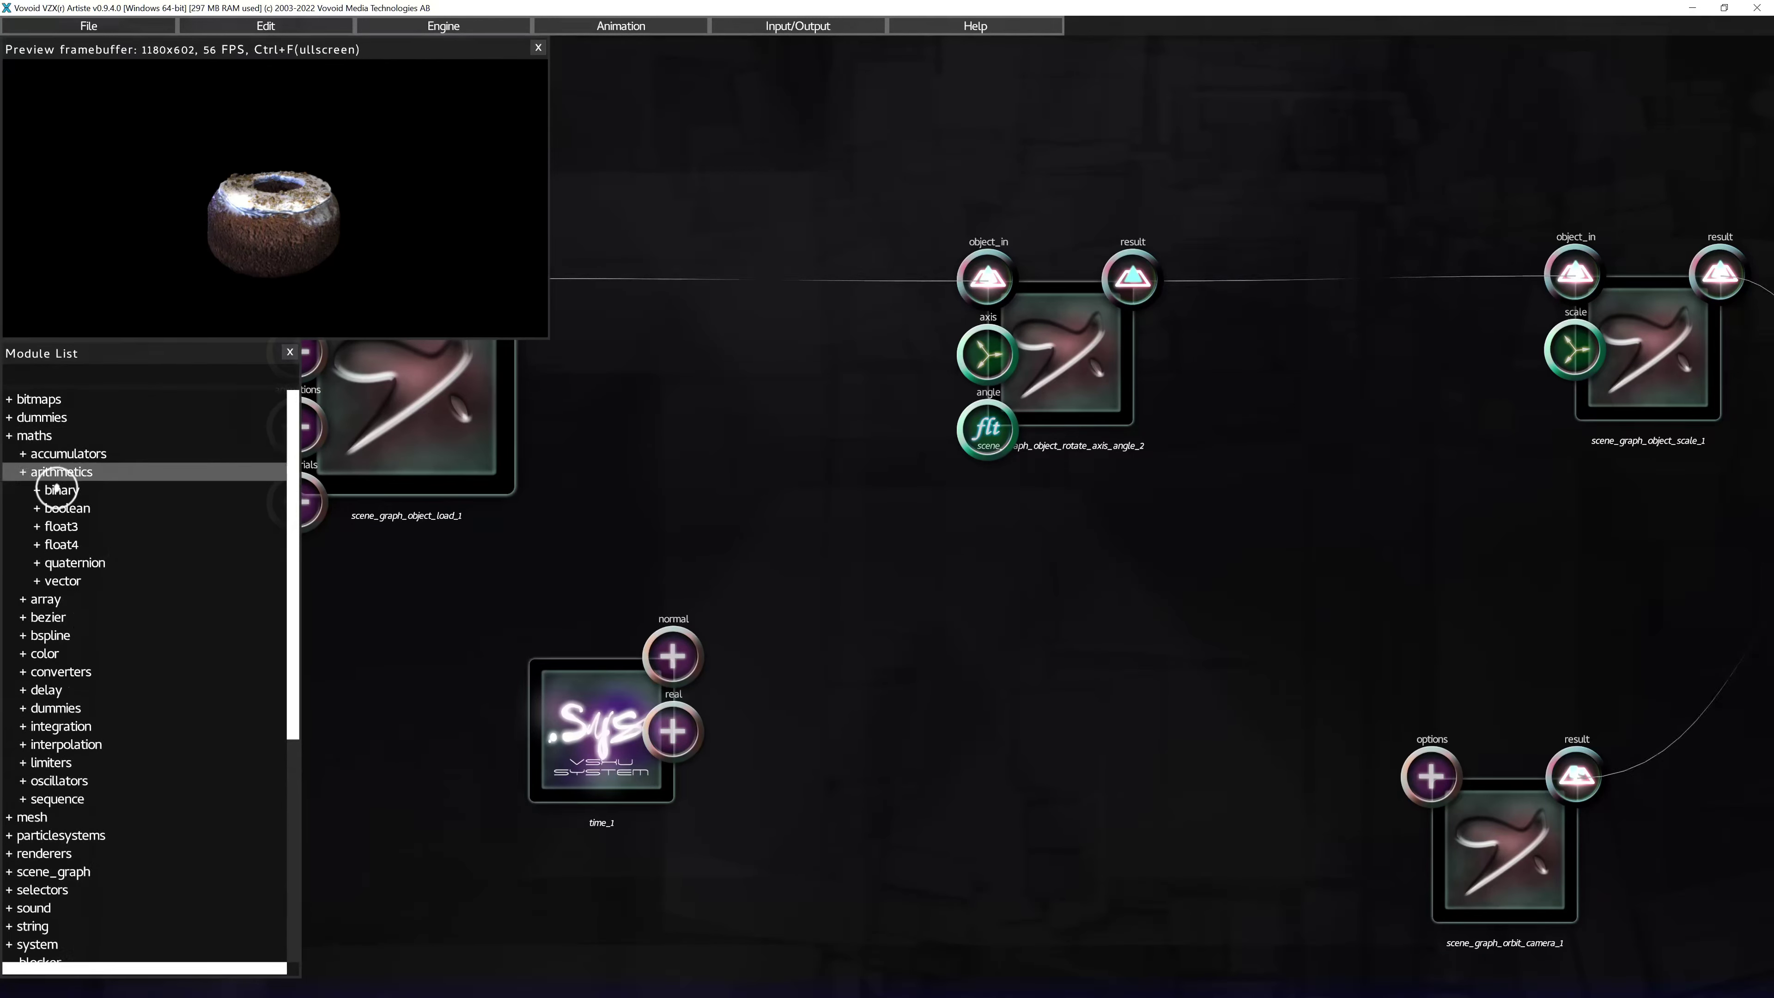
{"action": "left_click", "coordinate": [57, 489]}
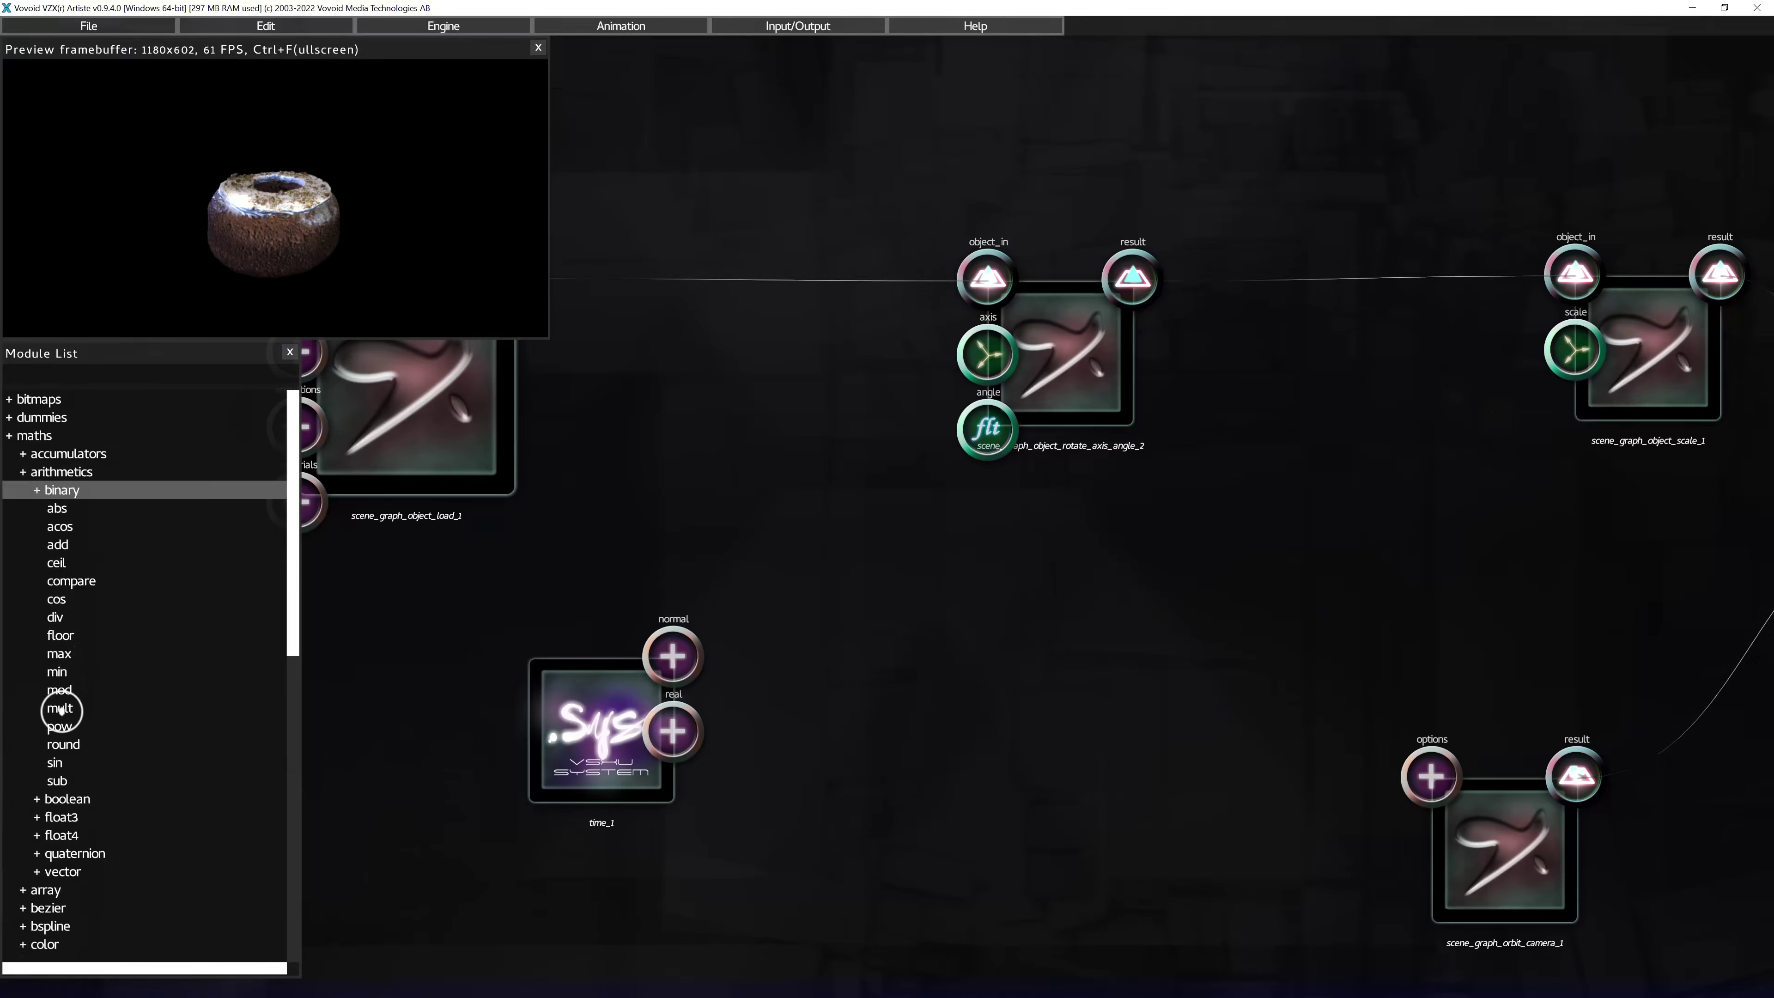
{"action": "left_click", "coordinate": [60, 709]}
{"action": "left_click_drag", "start_coordinate": [187, 710], "coordinate": [903, 689]}
Step: Multiply the normal time by about 0.0106 in the mult module and feed its product into the rotation module's angle
{"action": "left_click", "coordinate": [673, 656]}
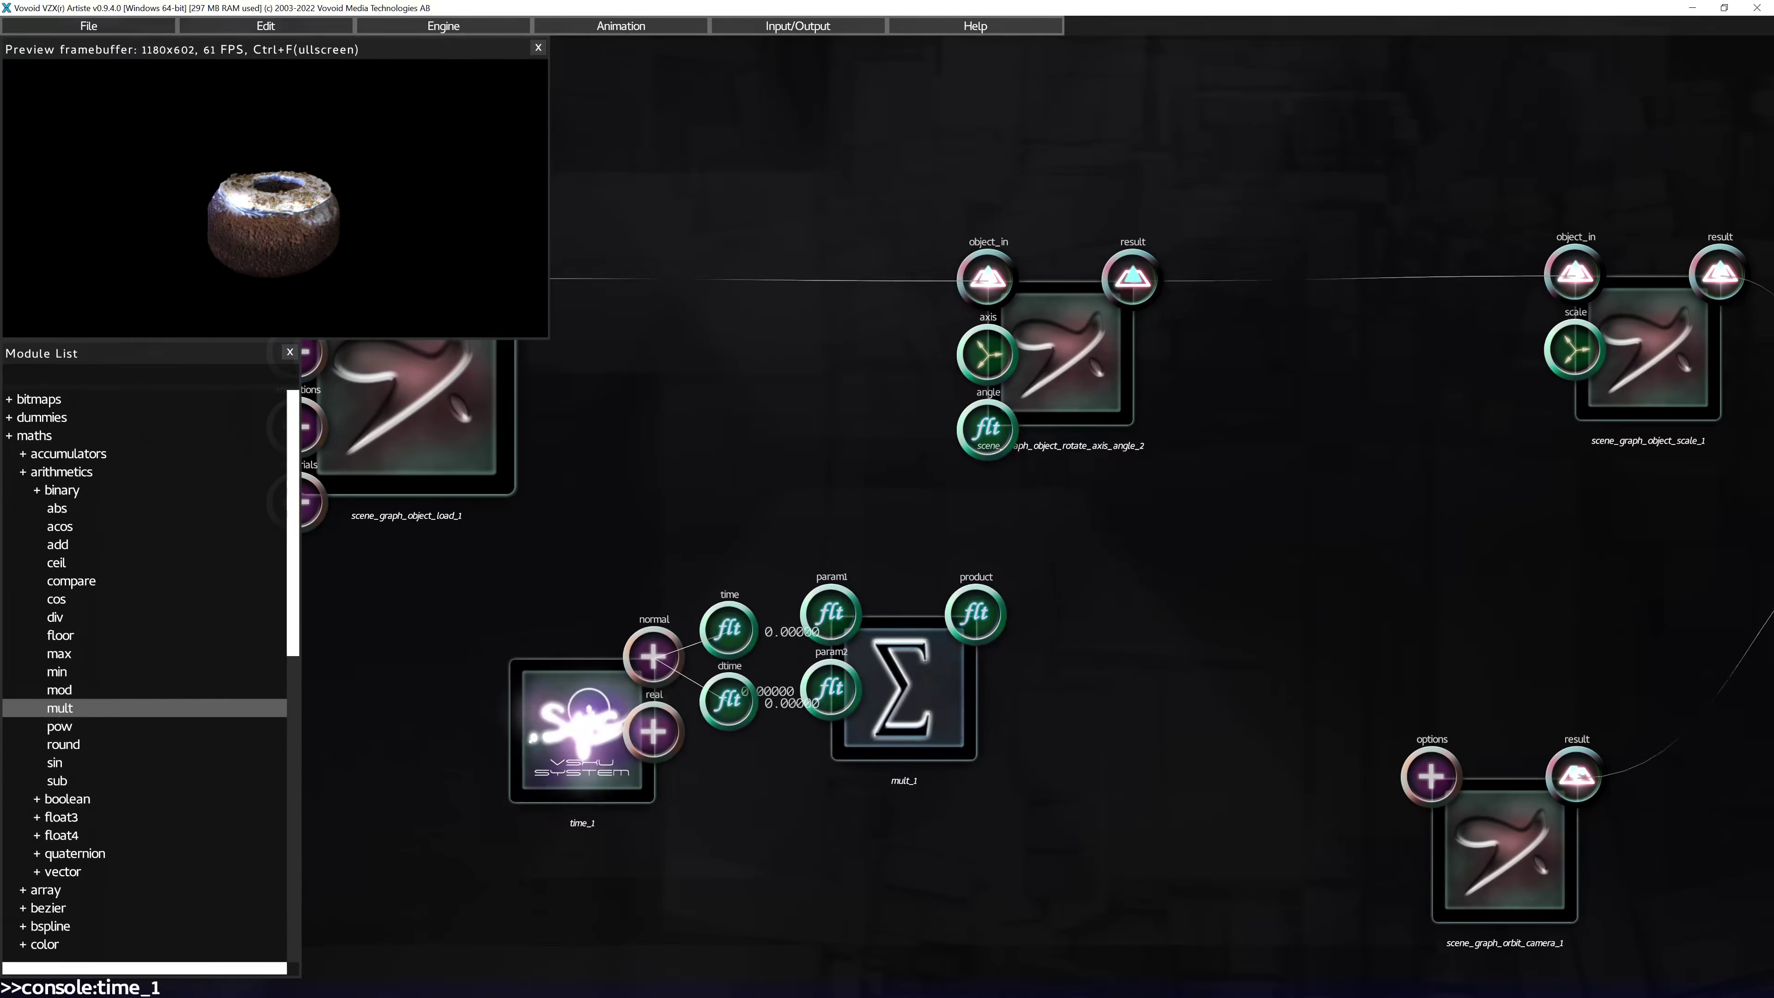
{"action": "left_click_drag", "start_coordinate": [671, 631], "coordinate": [832, 617]}
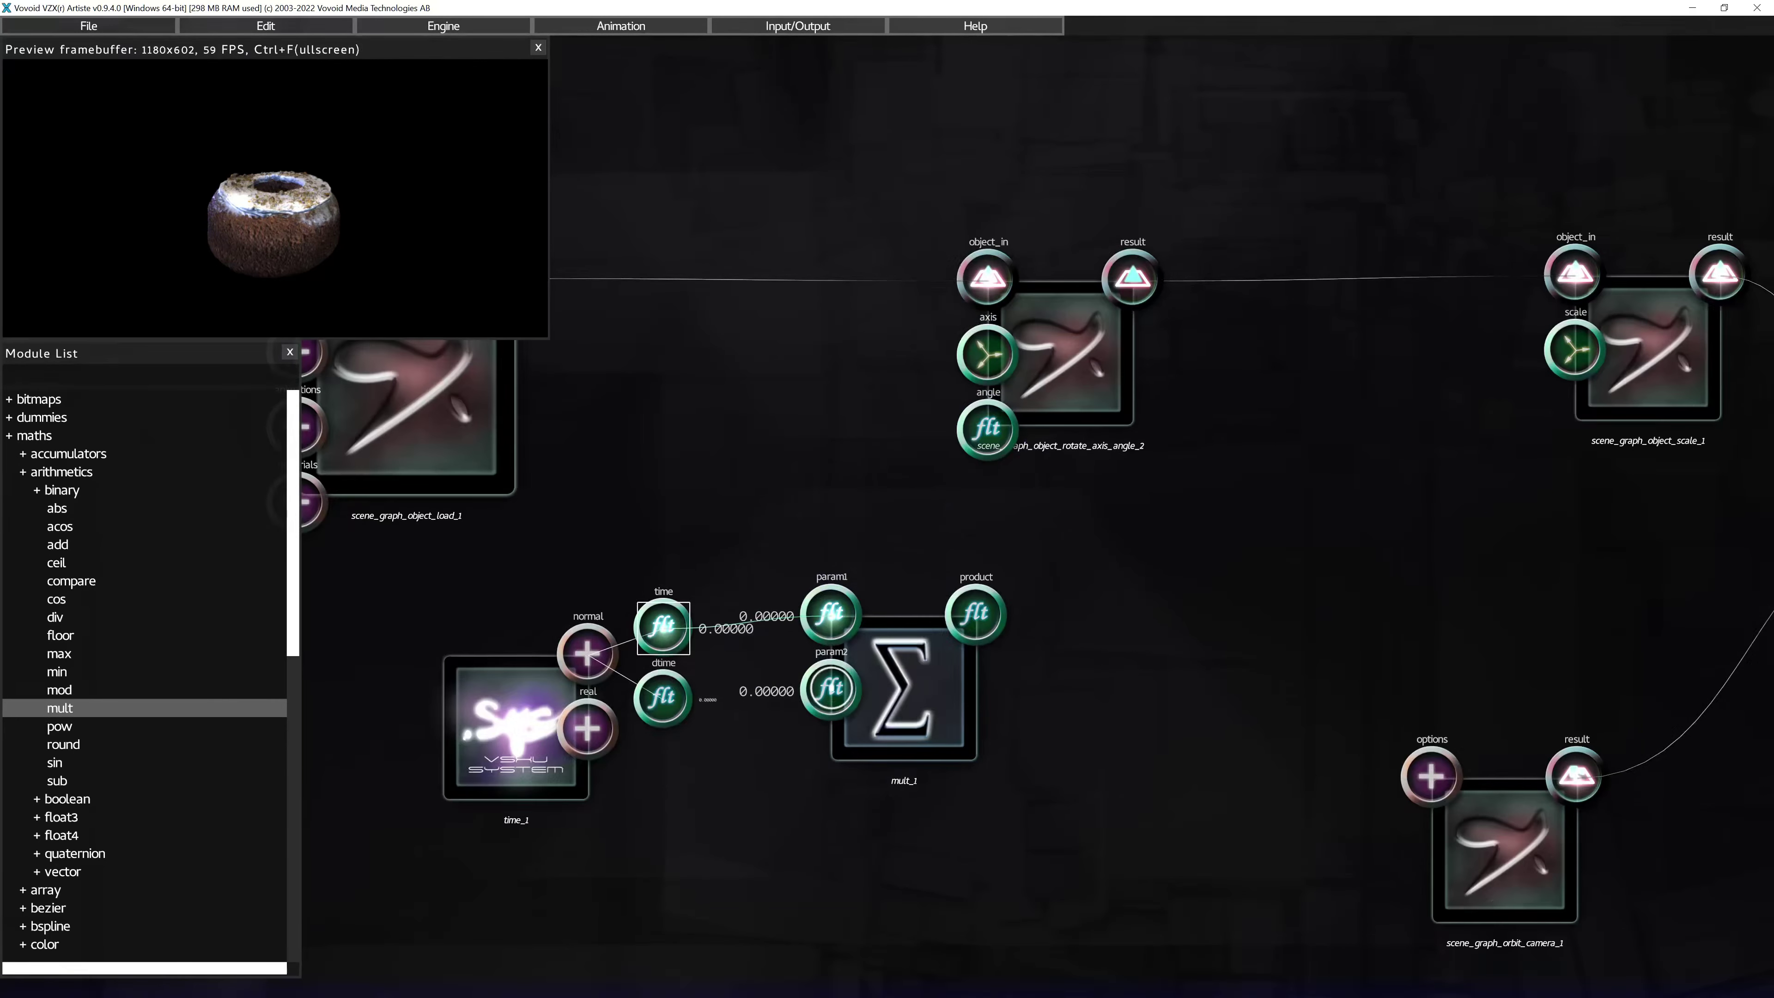
{"action": "double_click", "coordinate": [833, 689]}
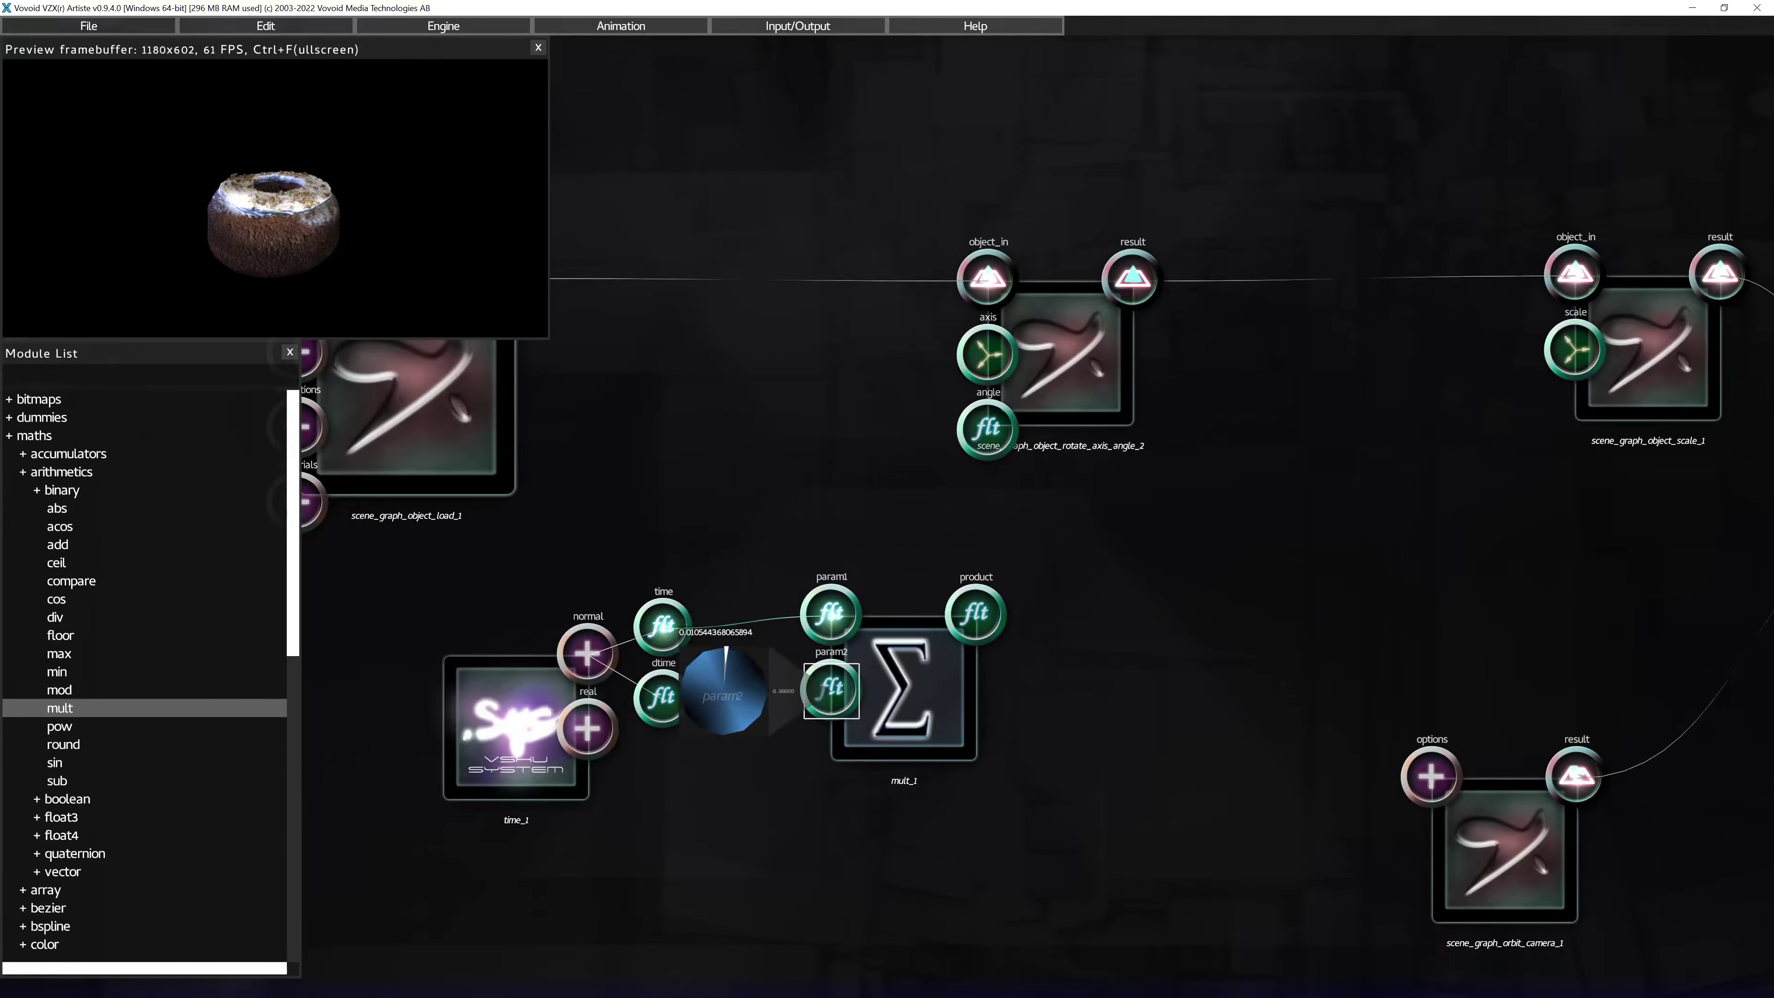
{"action": "left_click_drag", "start_coordinate": [996, 615], "coordinate": [987, 428]}
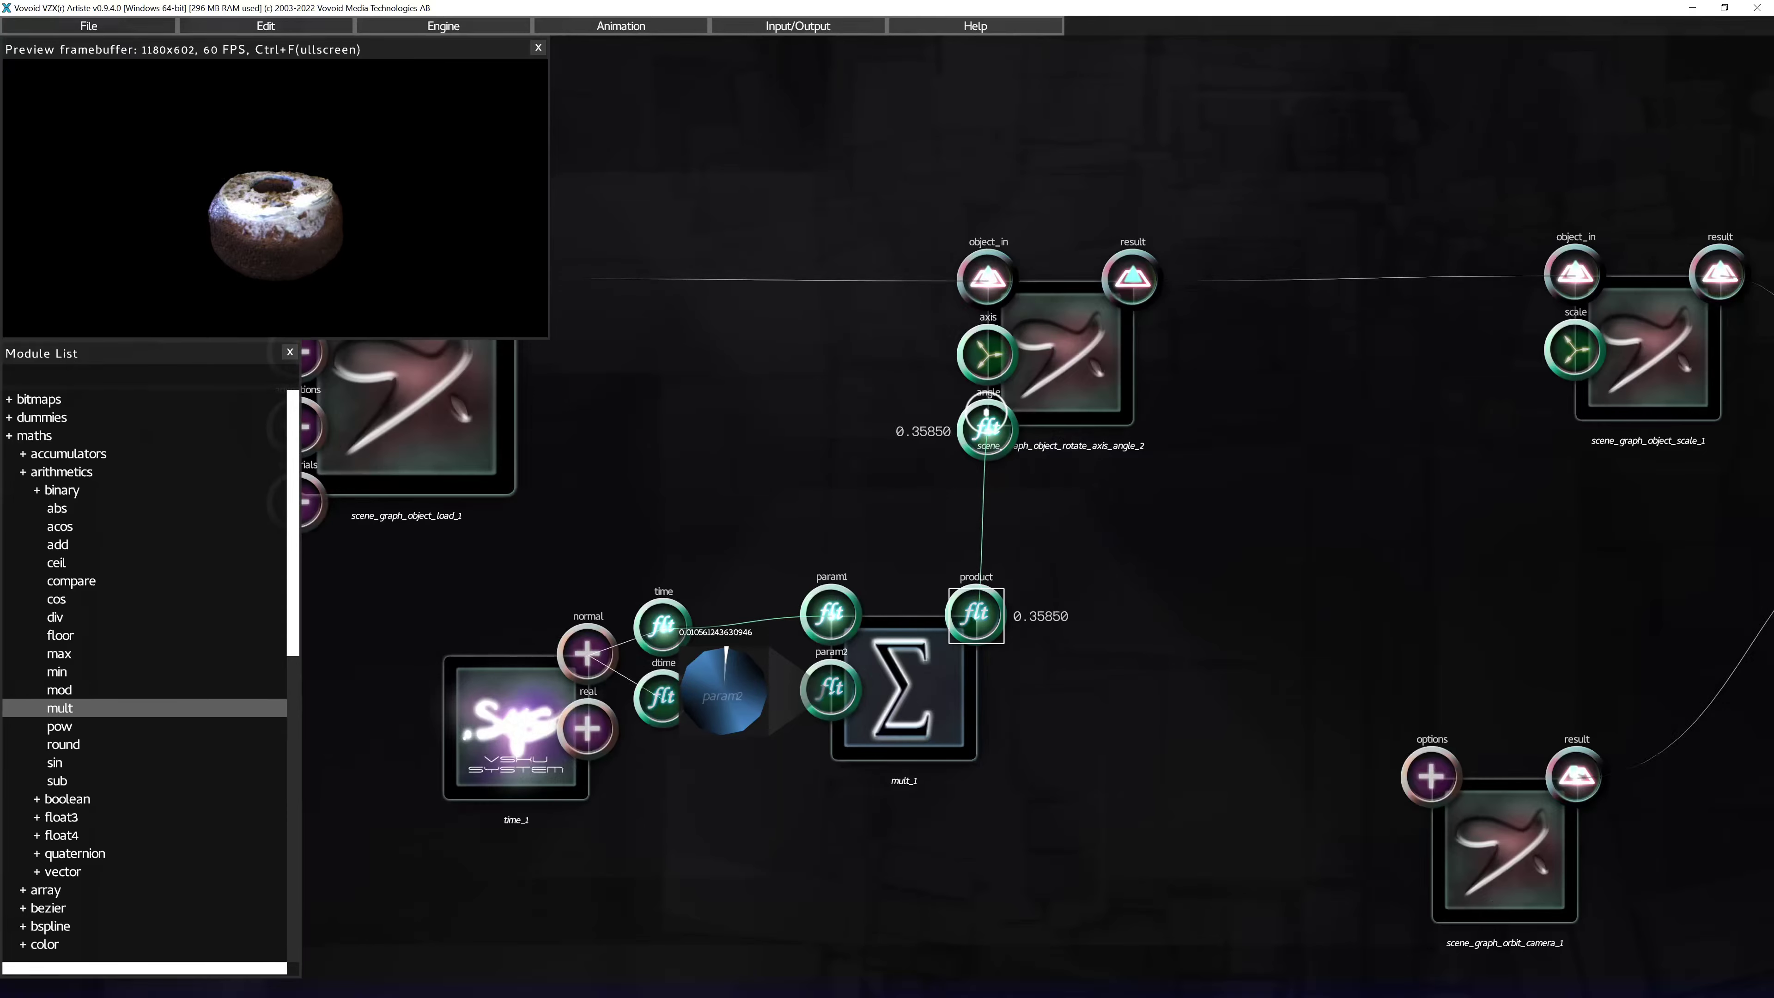
Step: Show the rendered cake full screen behind the node editor
{"action": "key", "text": "ctrl+f"}
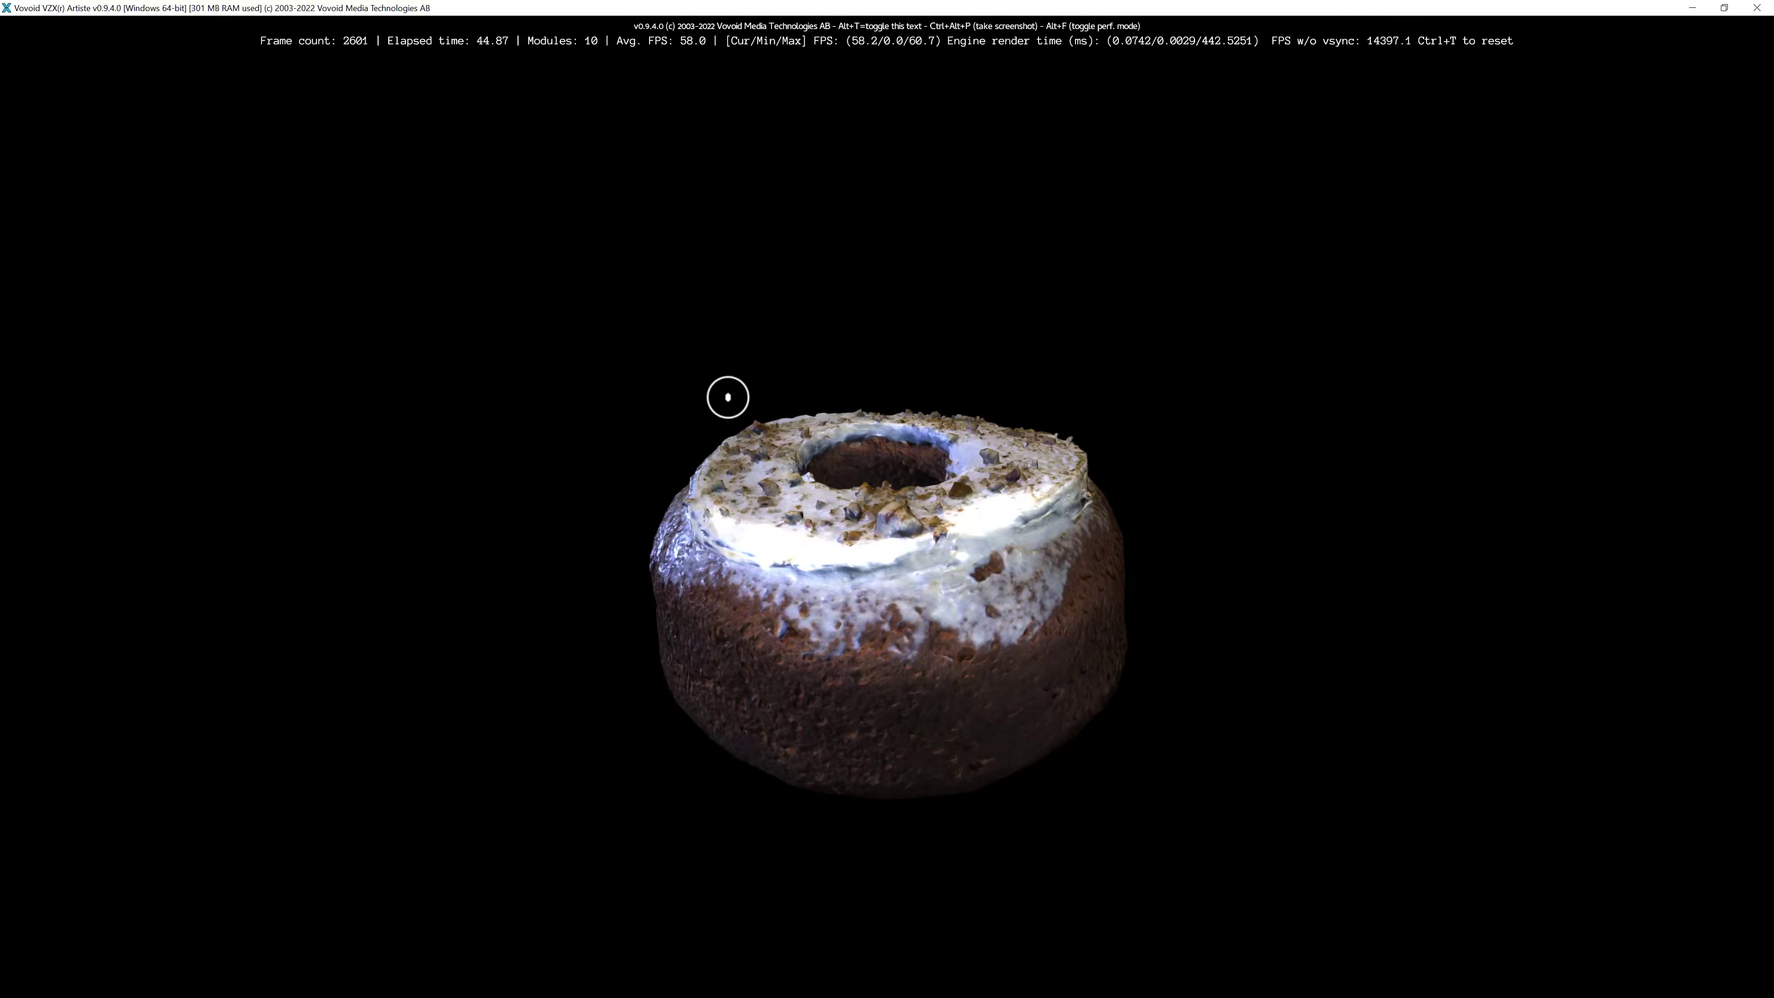
{"action": "key", "text": "ctrl+f"}
{"action": "key", "text": "a"}
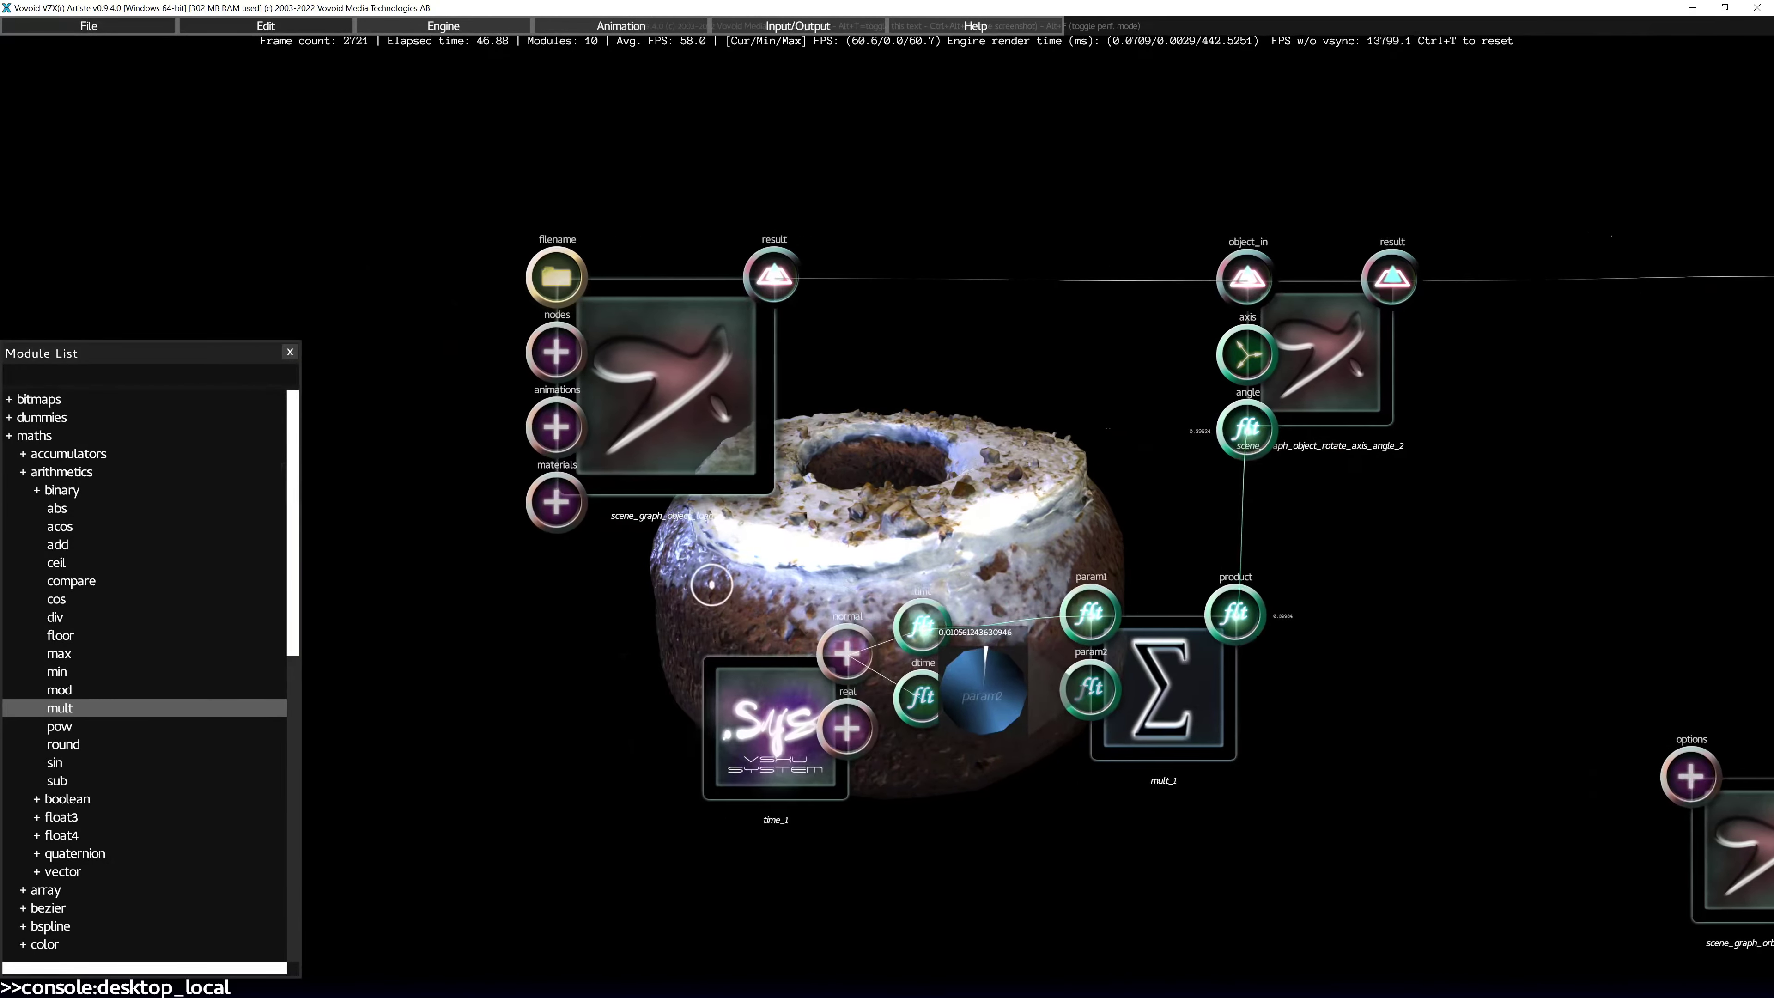
Step: Move the time and mult modules further down and the scene graph object loader slightly up to spread out the graph
{"action": "left_click_drag", "start_coordinate": [747, 739], "coordinate": [605, 878]}
{"action": "left_click_drag", "start_coordinate": [1185, 723], "coordinate": [1103, 840]}
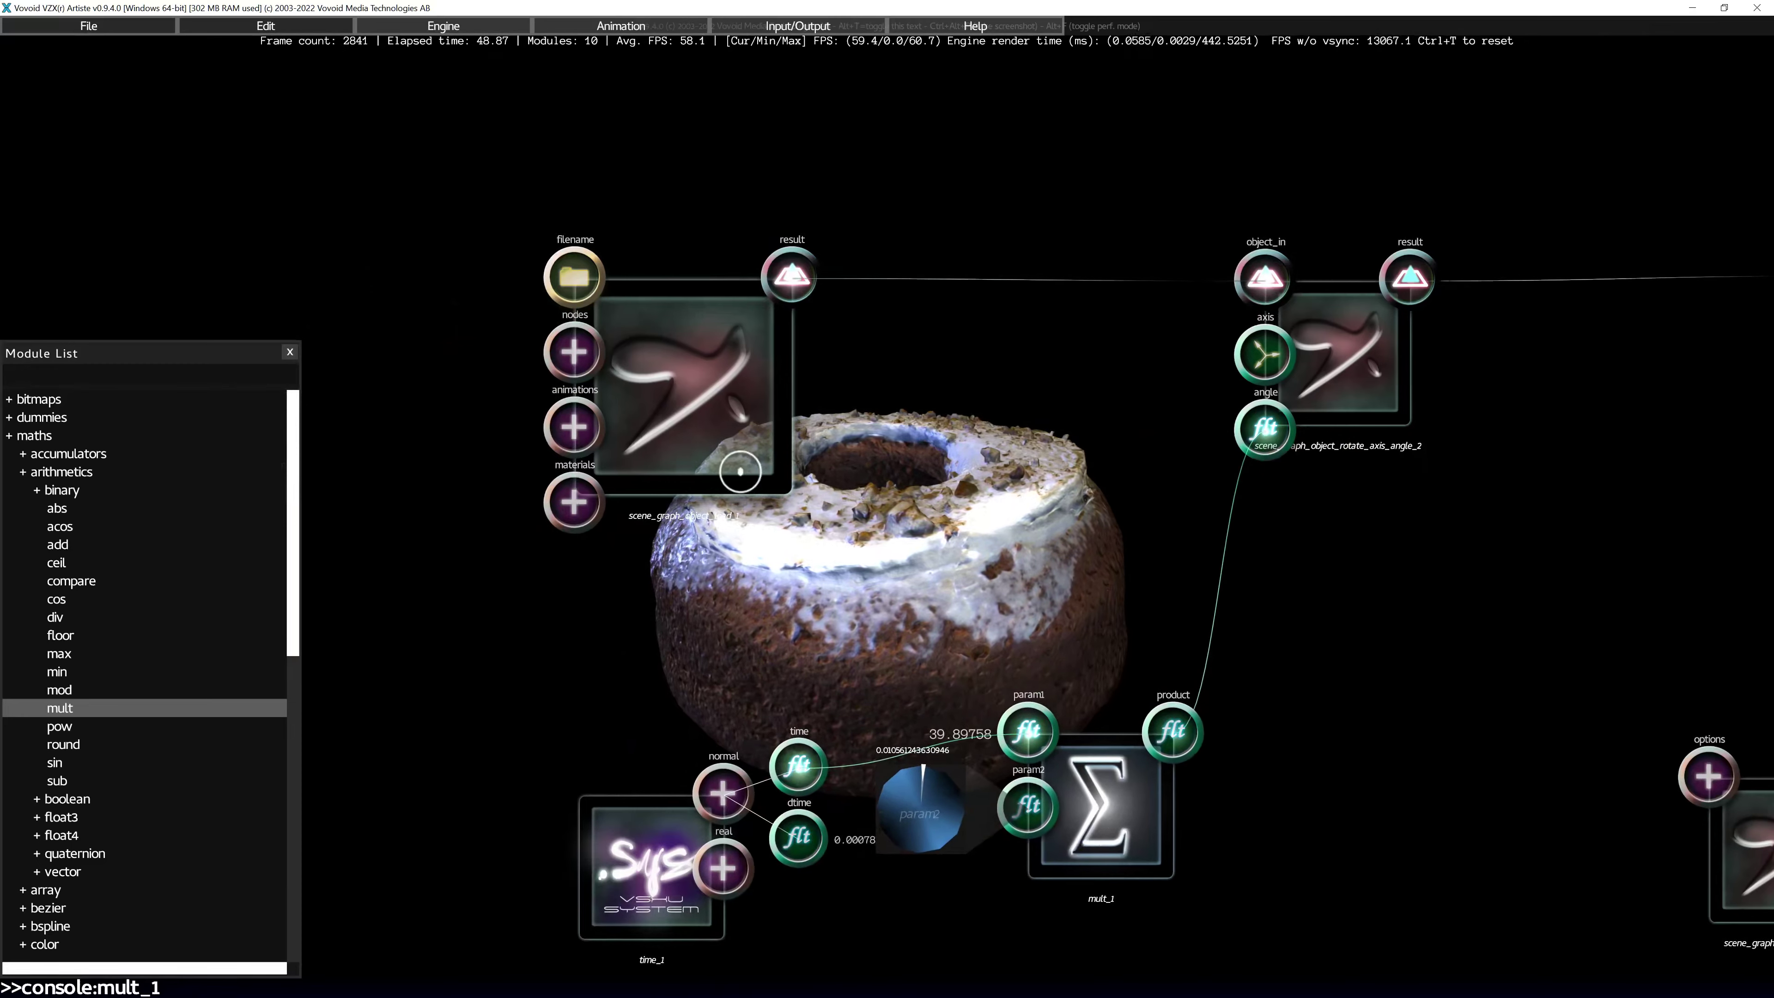
{"action": "left_click_drag", "start_coordinate": [719, 425], "coordinate": [785, 365]}
{"action": "key", "text": "a"}
{"action": "left_click", "coordinate": [817, 360]}
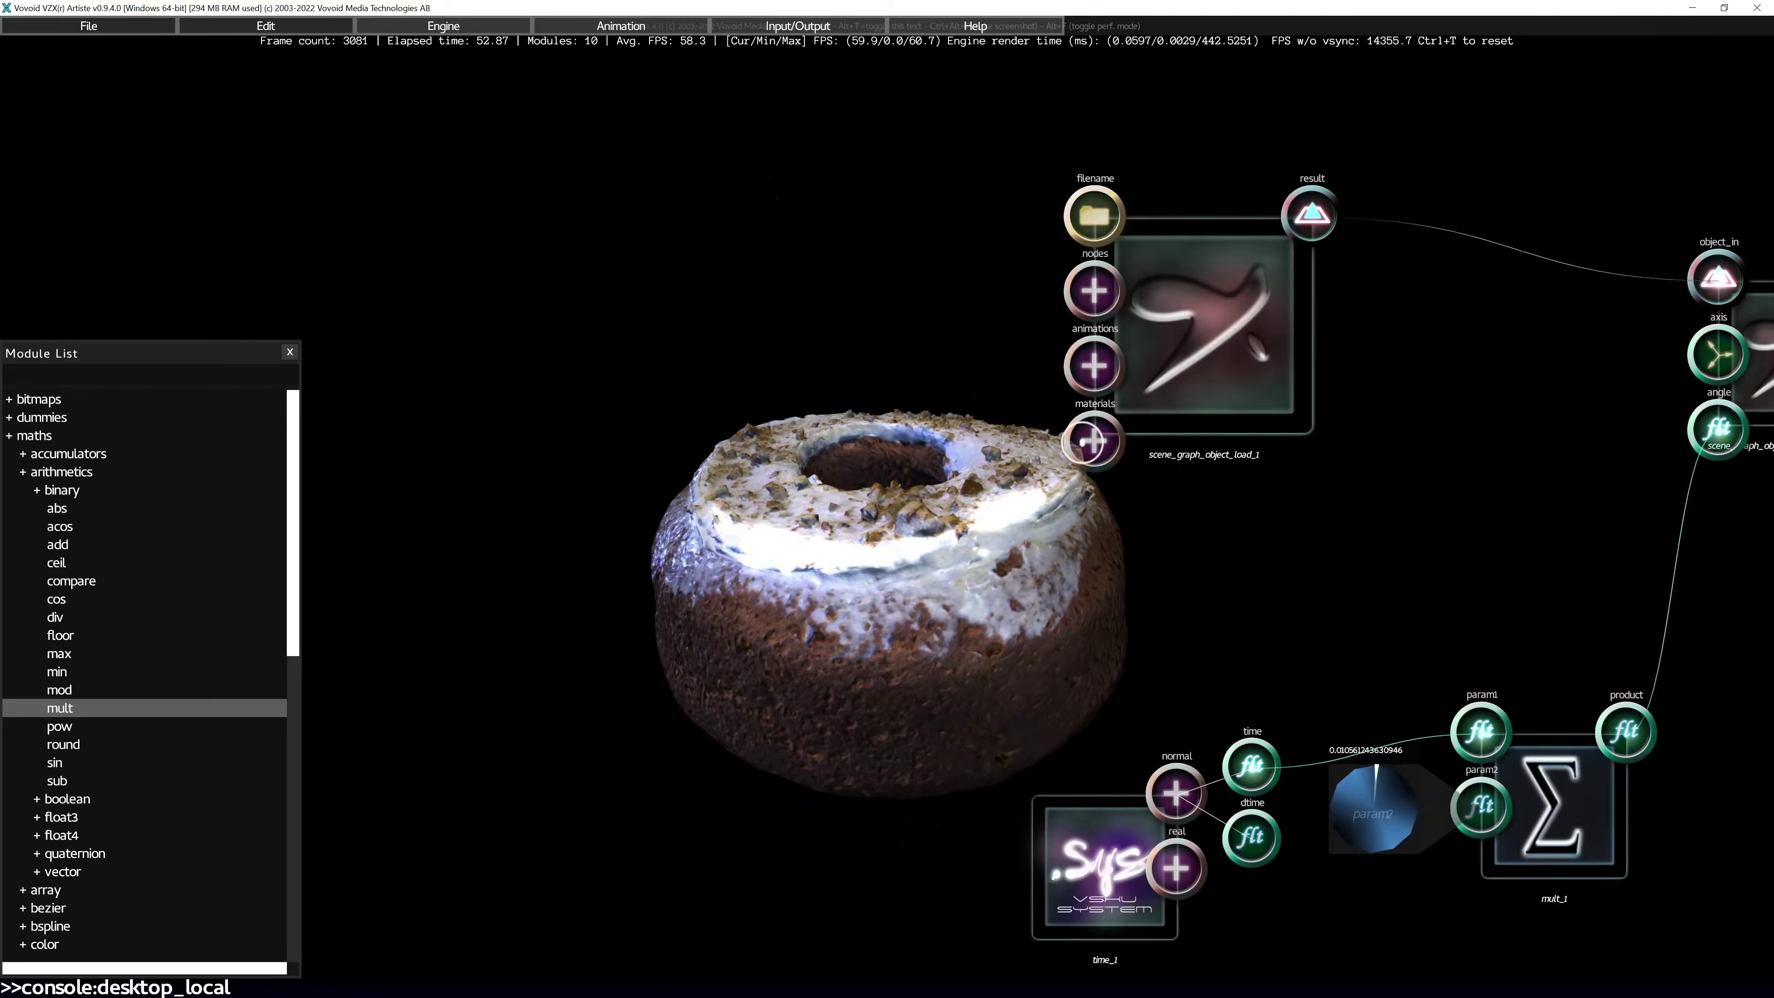
Step: Expand the albedo parameters of the loader's material_0 and set enforce static albedo to yes
{"action": "left_click", "coordinate": [1089, 442]}
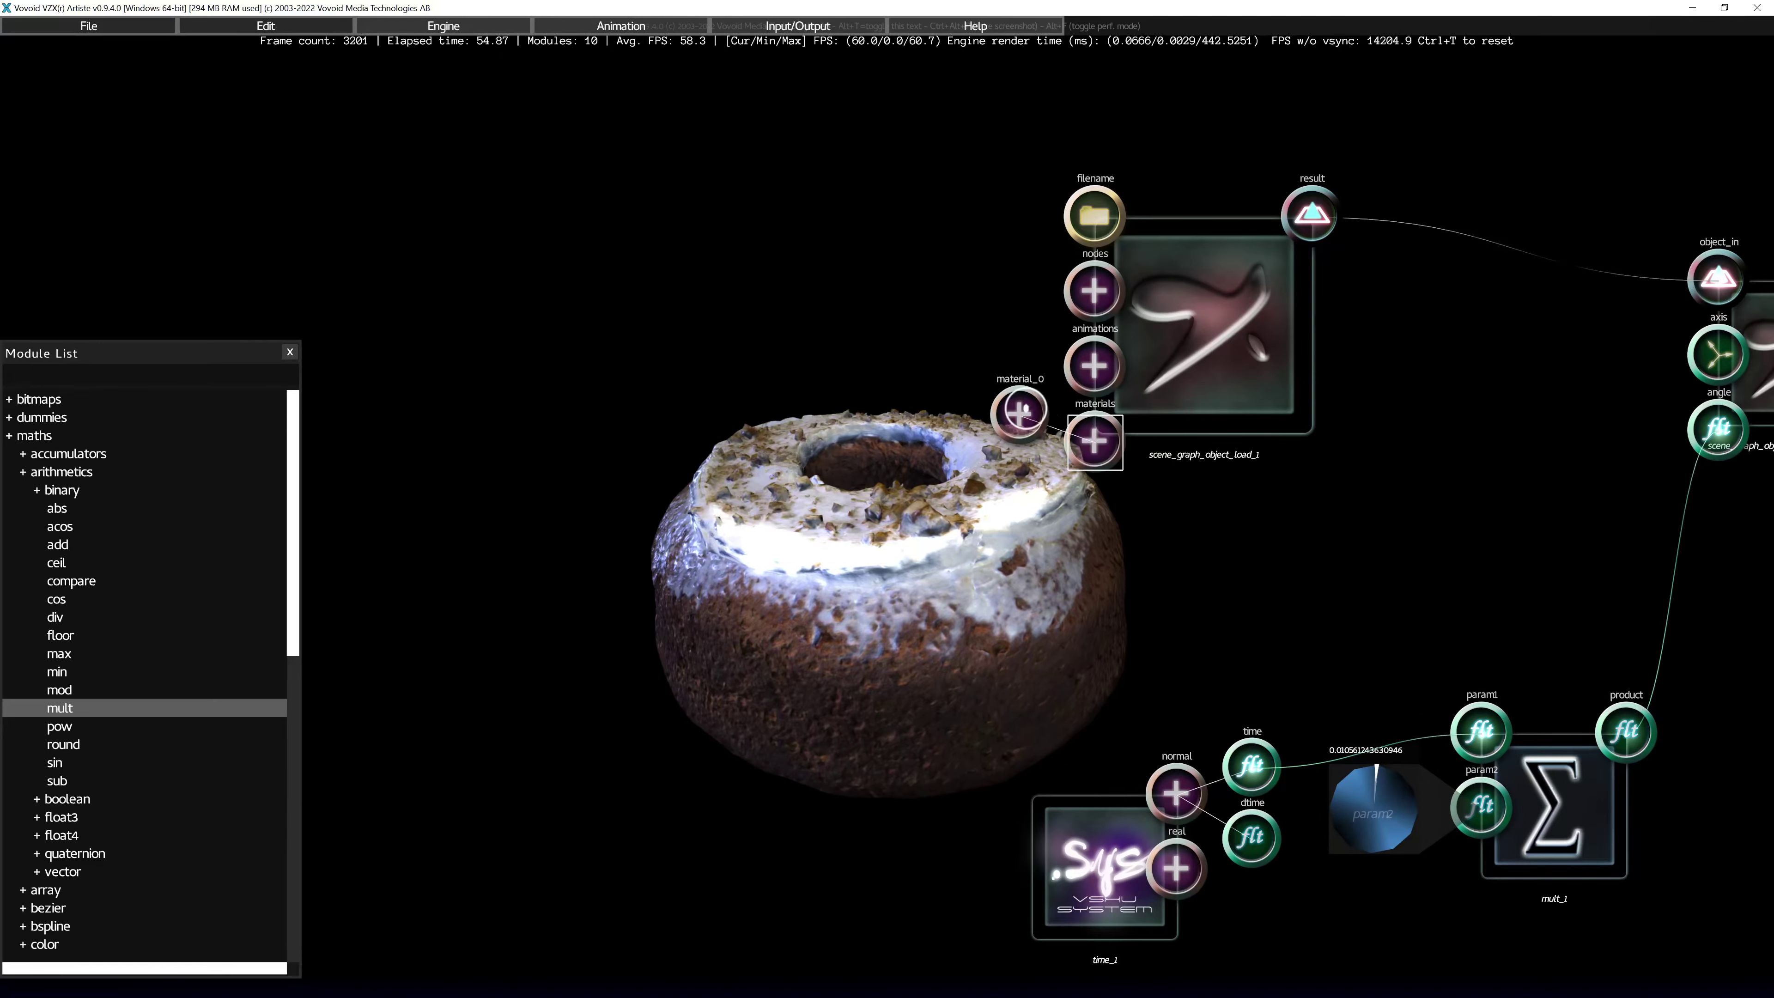
{"action": "left_click", "coordinate": [1020, 412]}
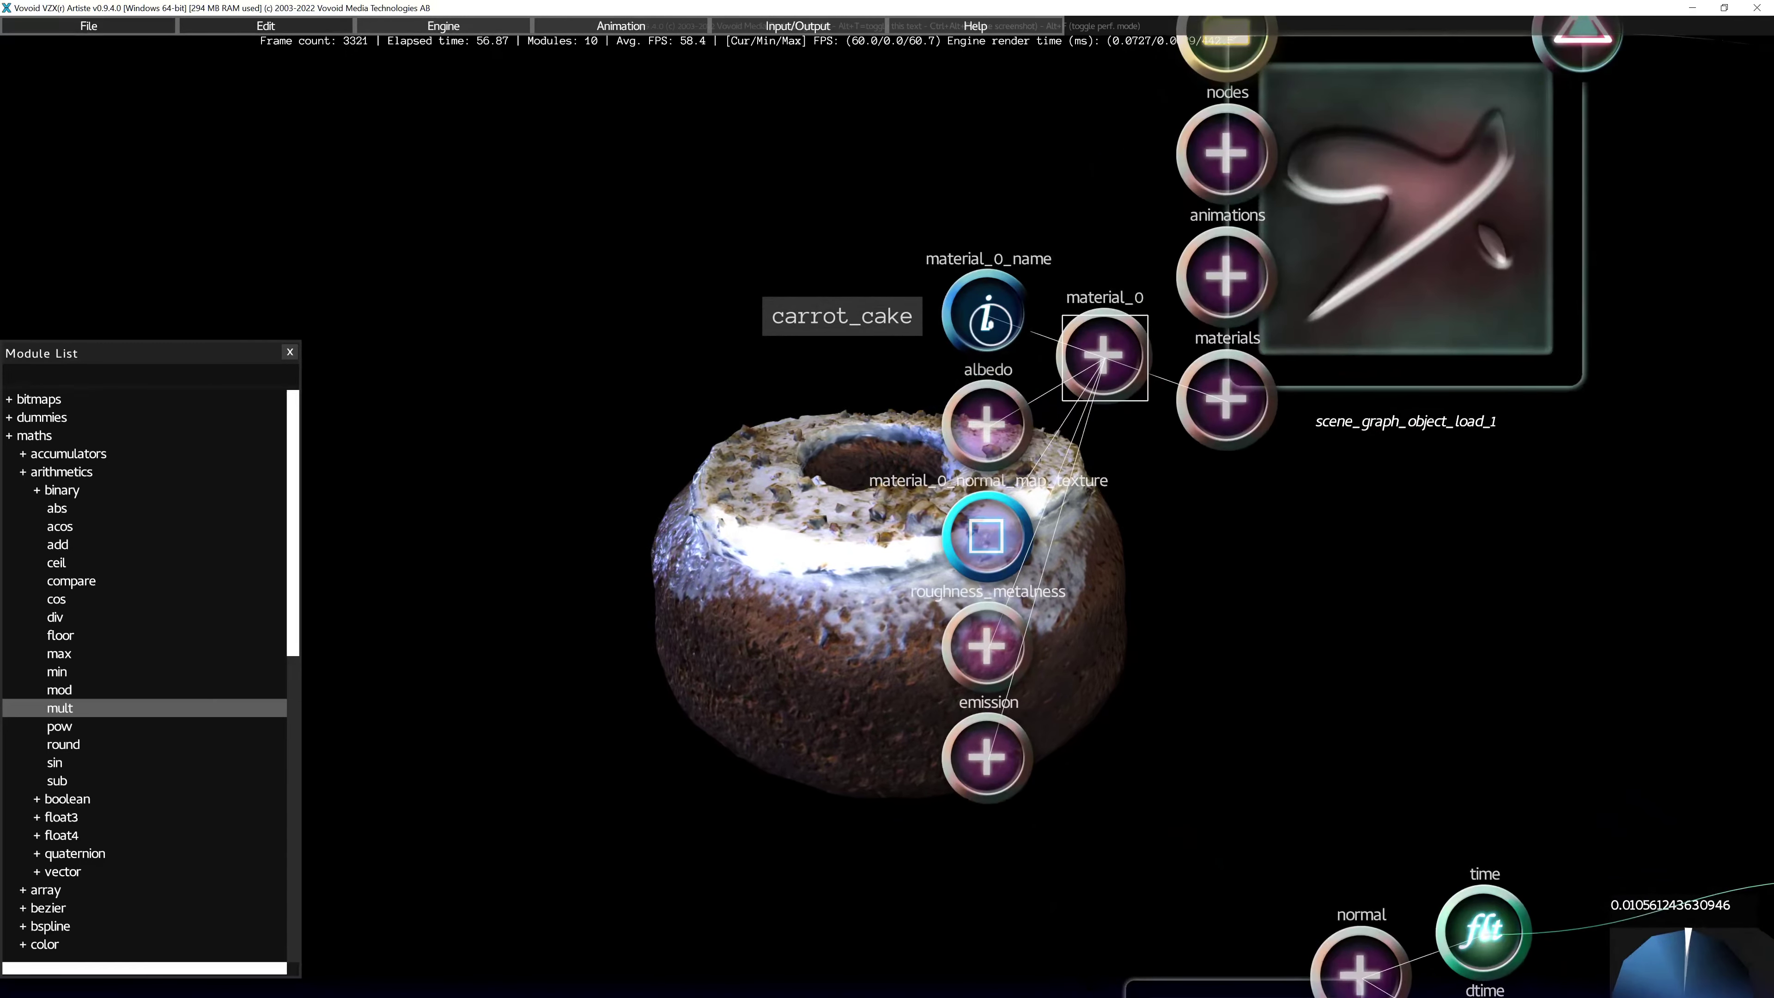
{"action": "left_click", "coordinate": [987, 422]}
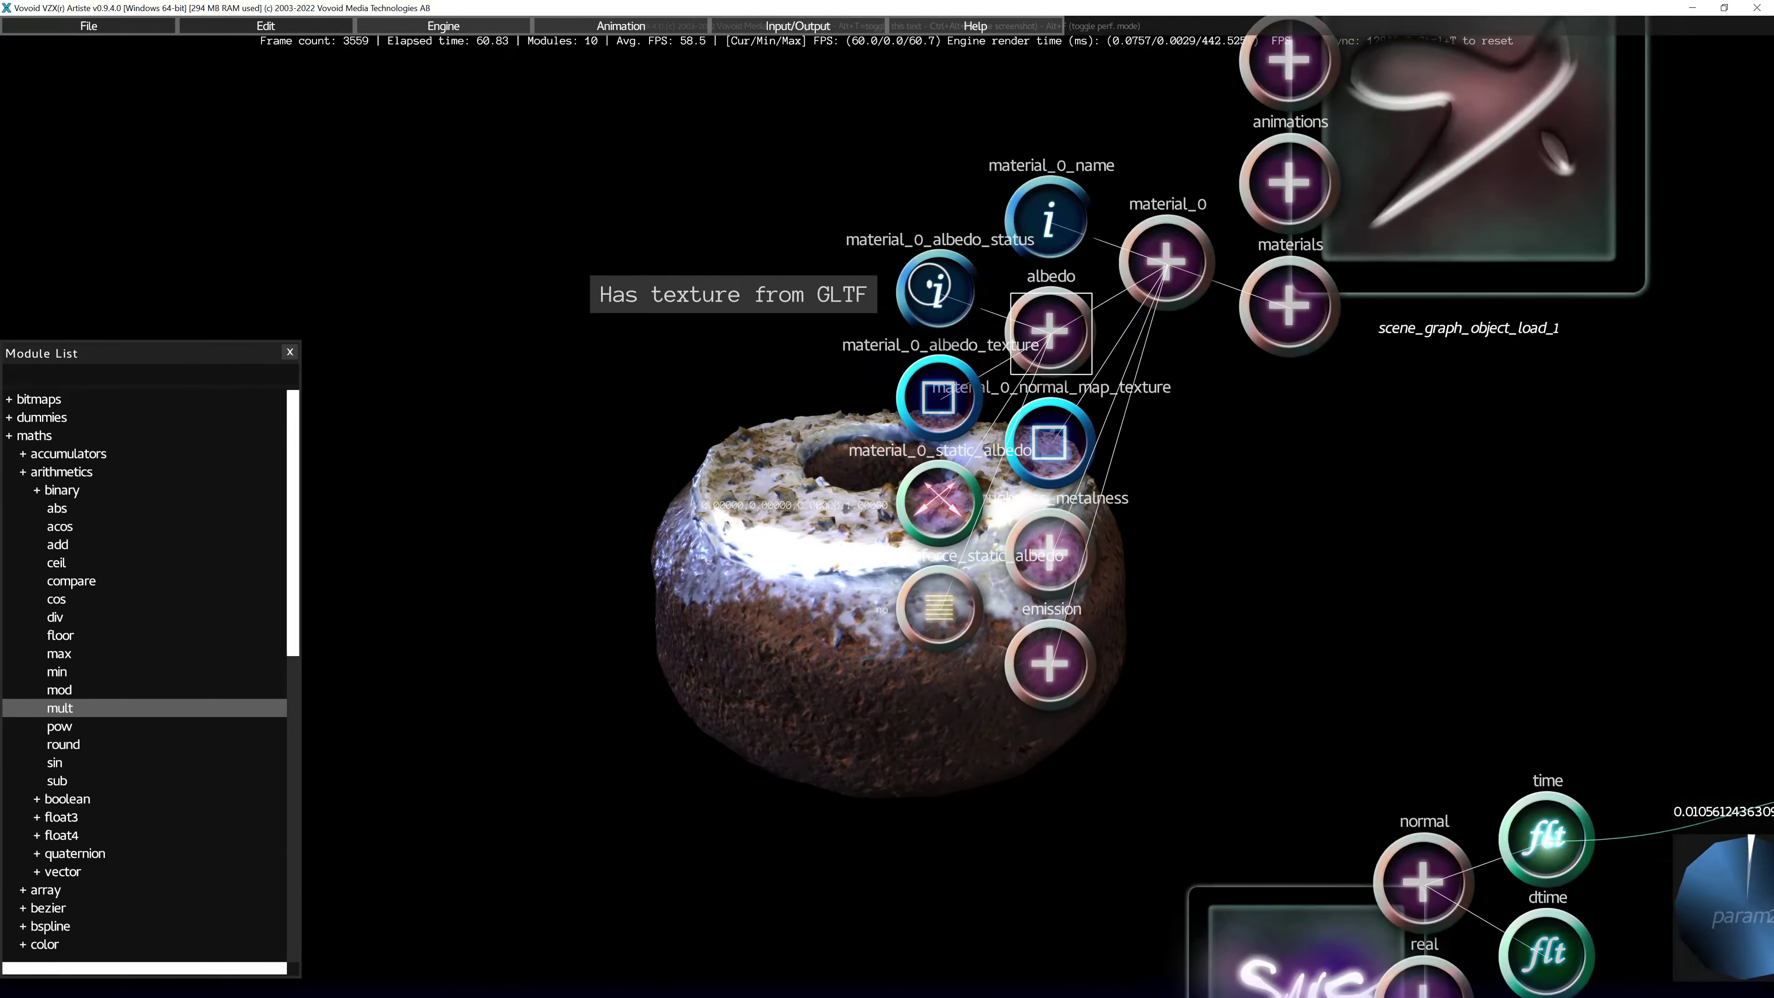
{"action": "key", "text": "a"}
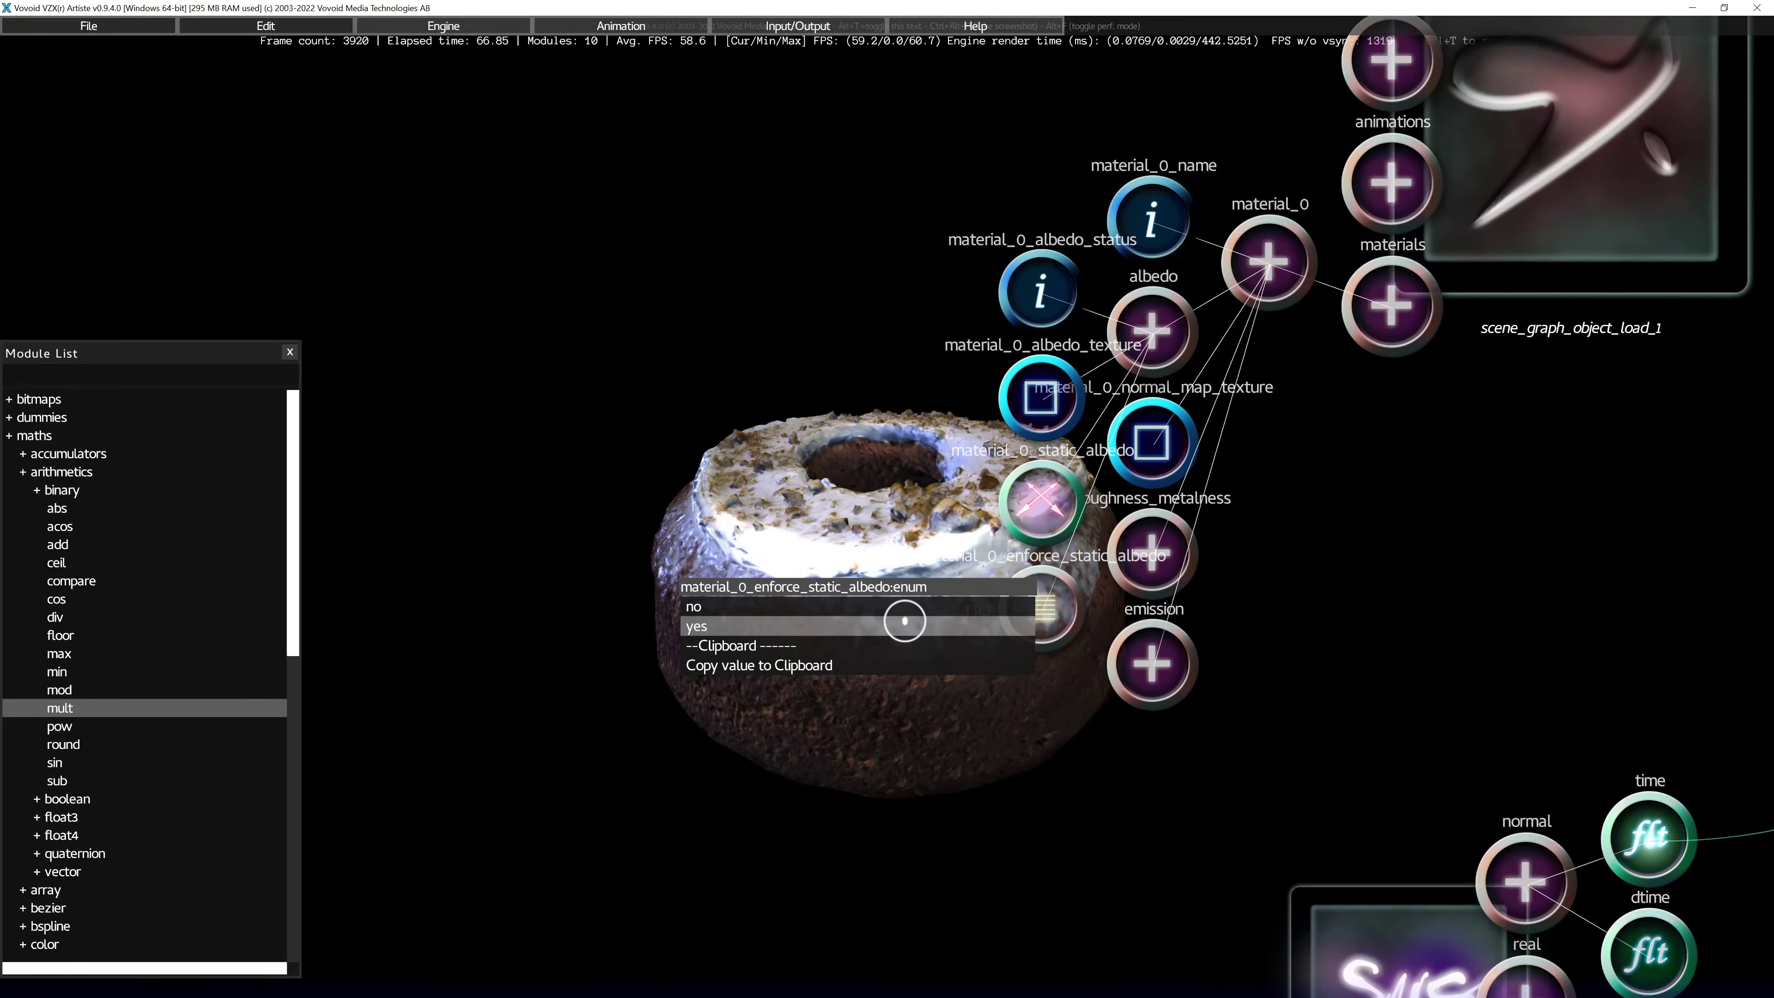
{"action": "left_click", "coordinate": [905, 621]}
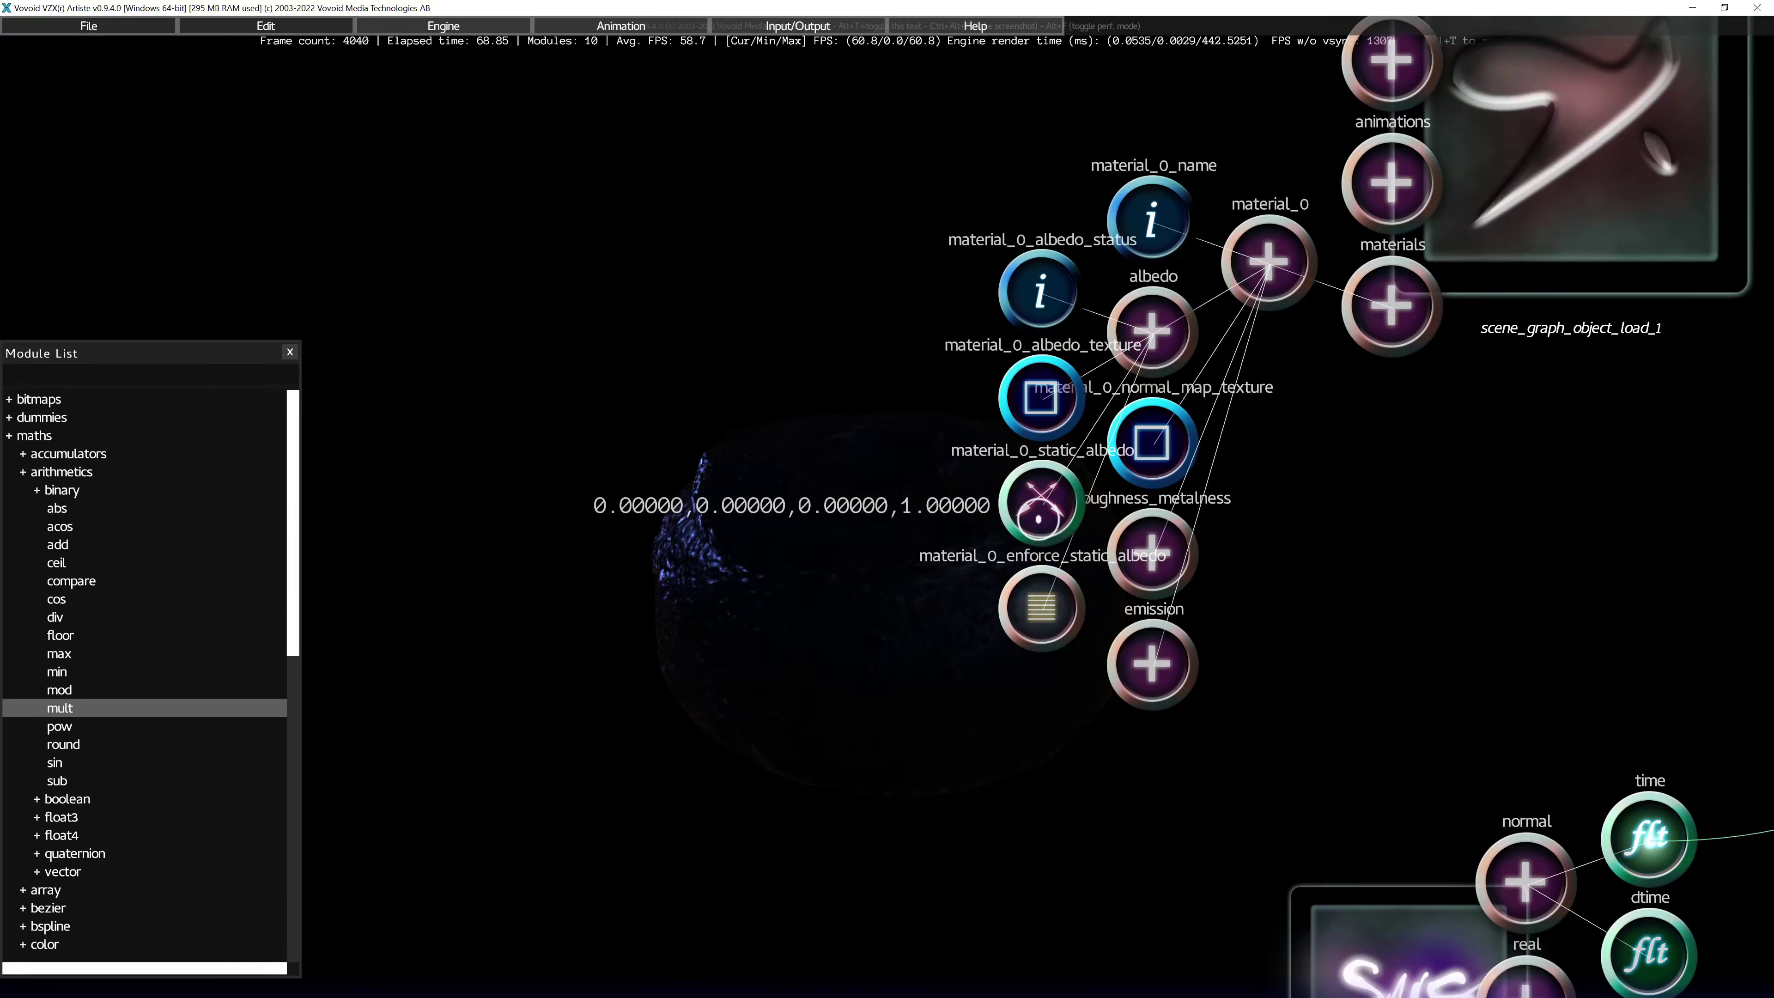
Step: Set material_0's static albedo colour to a light green, RGBA 0.639, 0.799, 0.311, 1.000, and reposition the colour control
{"action": "double_click", "coordinate": [1041, 503]}
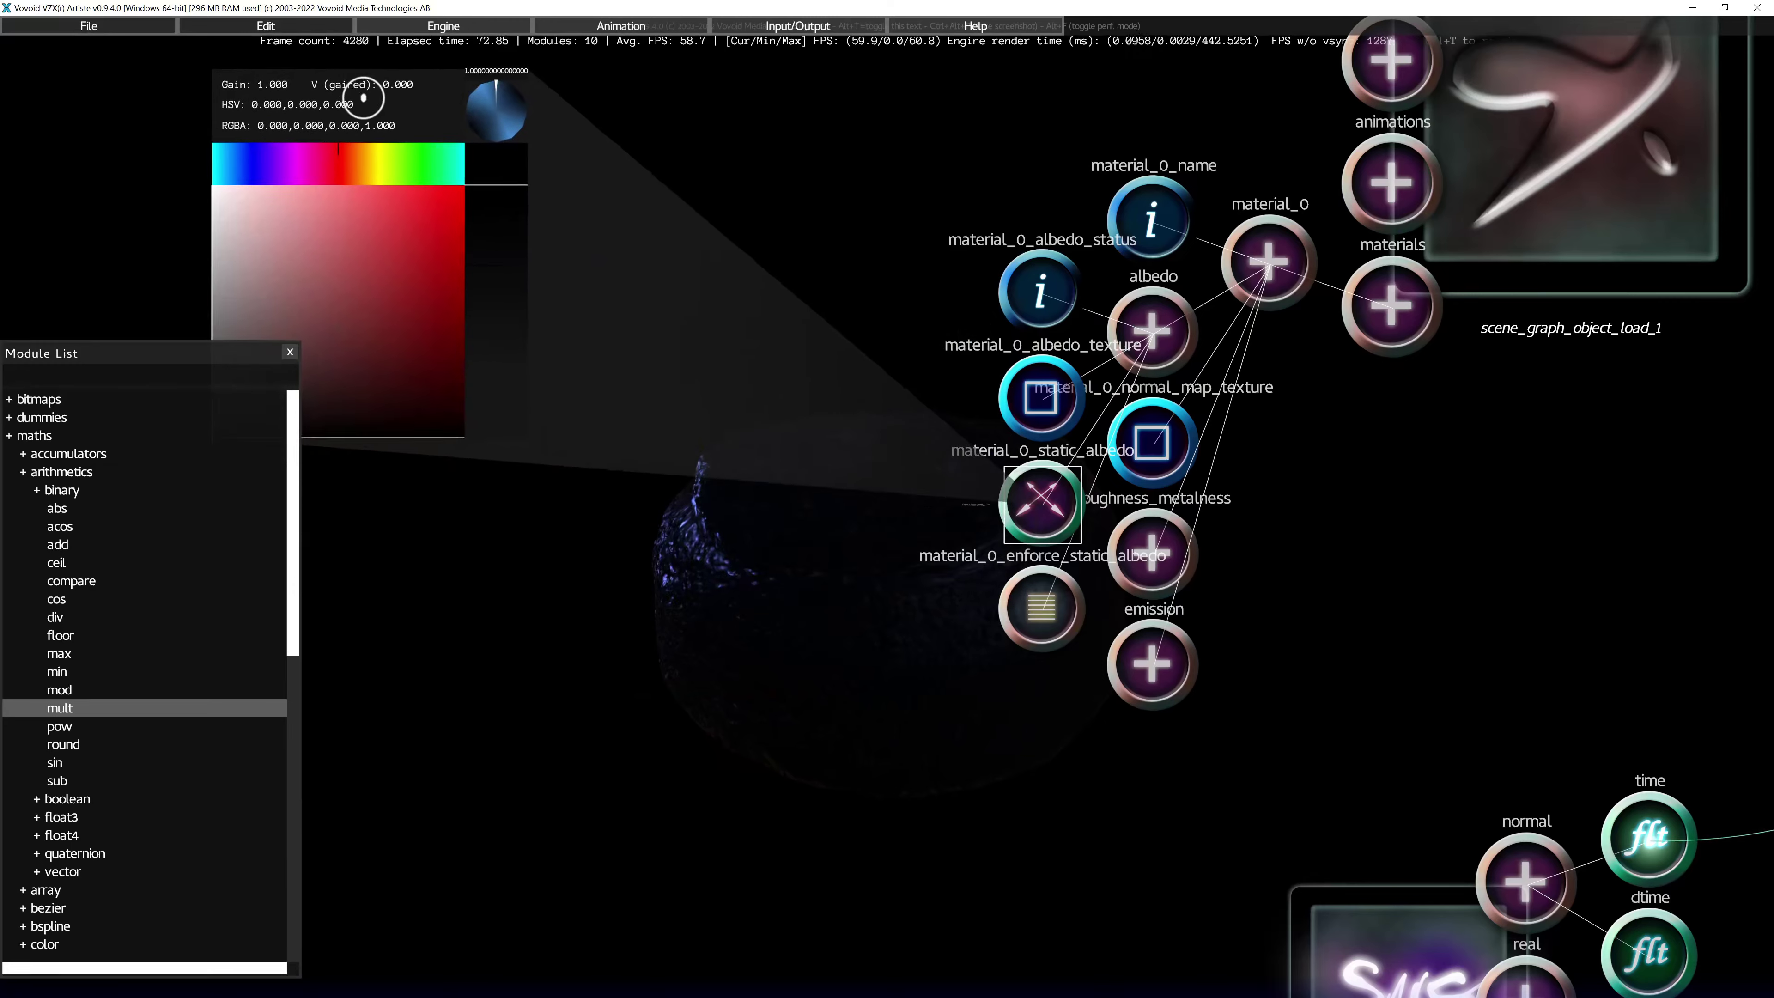
{"action": "left_click", "coordinate": [327, 266]}
{"action": "left_click_drag", "start_coordinate": [327, 268], "coordinate": [355, 263]}
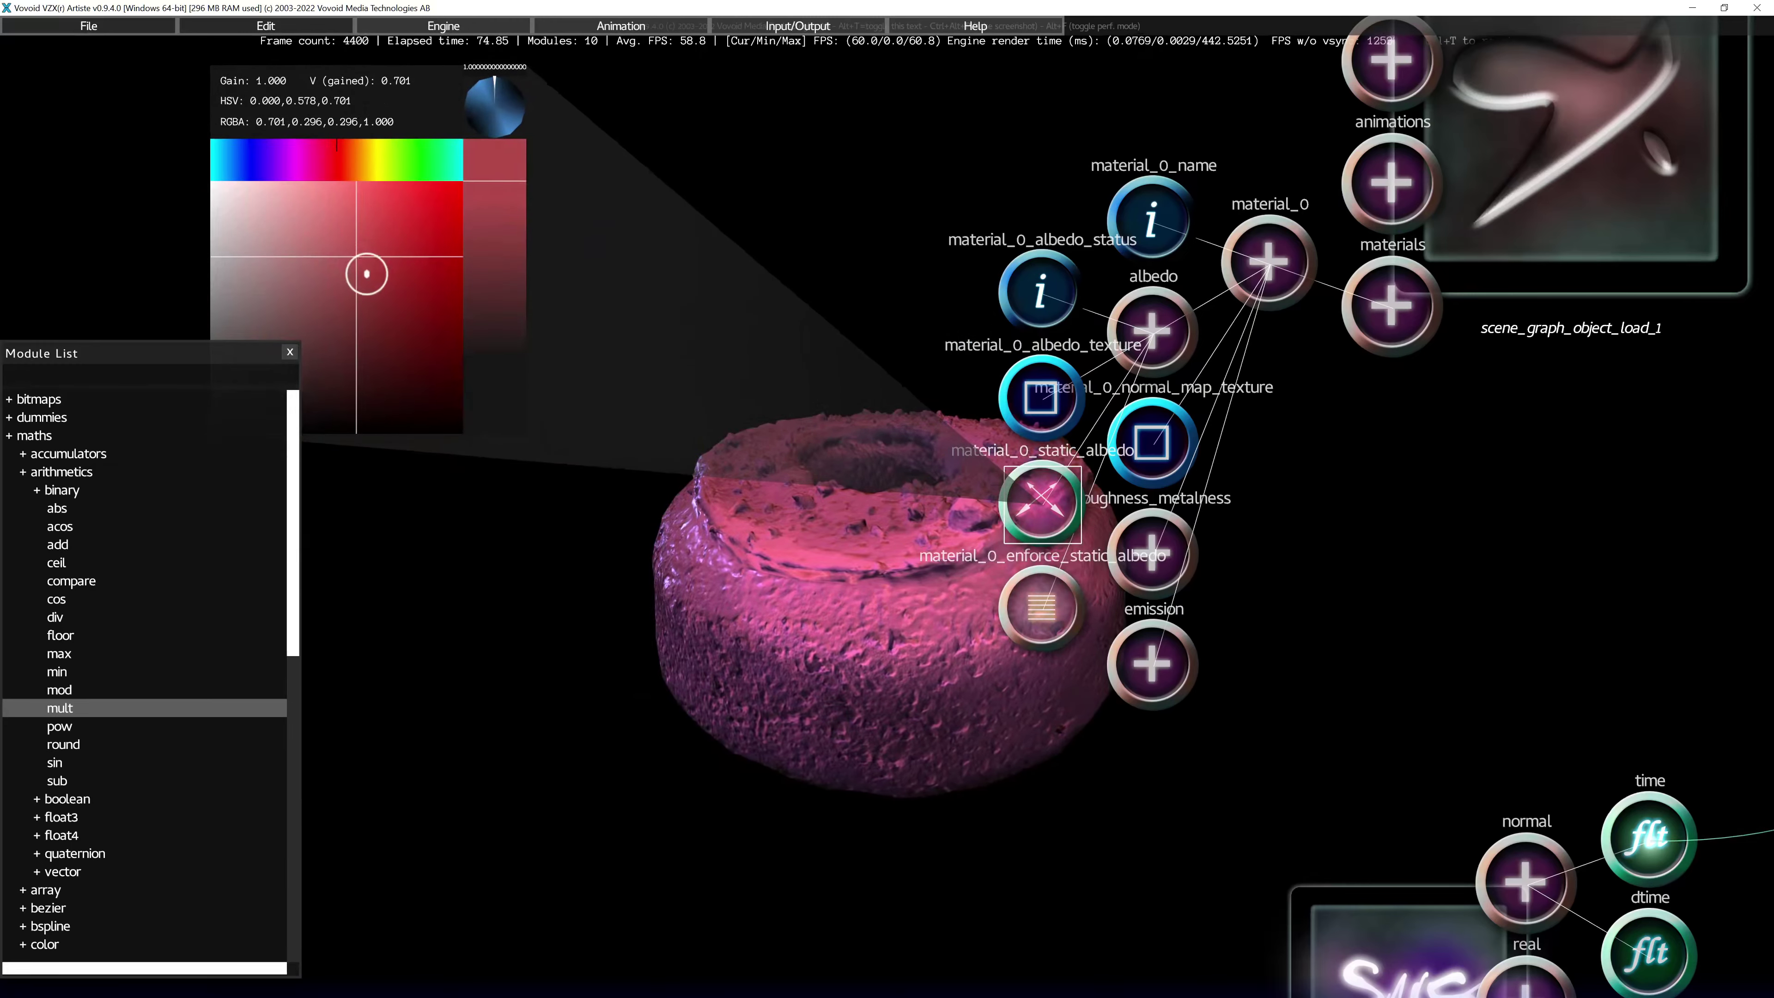
{"action": "key", "text": "Left"}
{"action": "left_click_drag", "start_coordinate": [675, 255], "coordinate": [696, 217]}
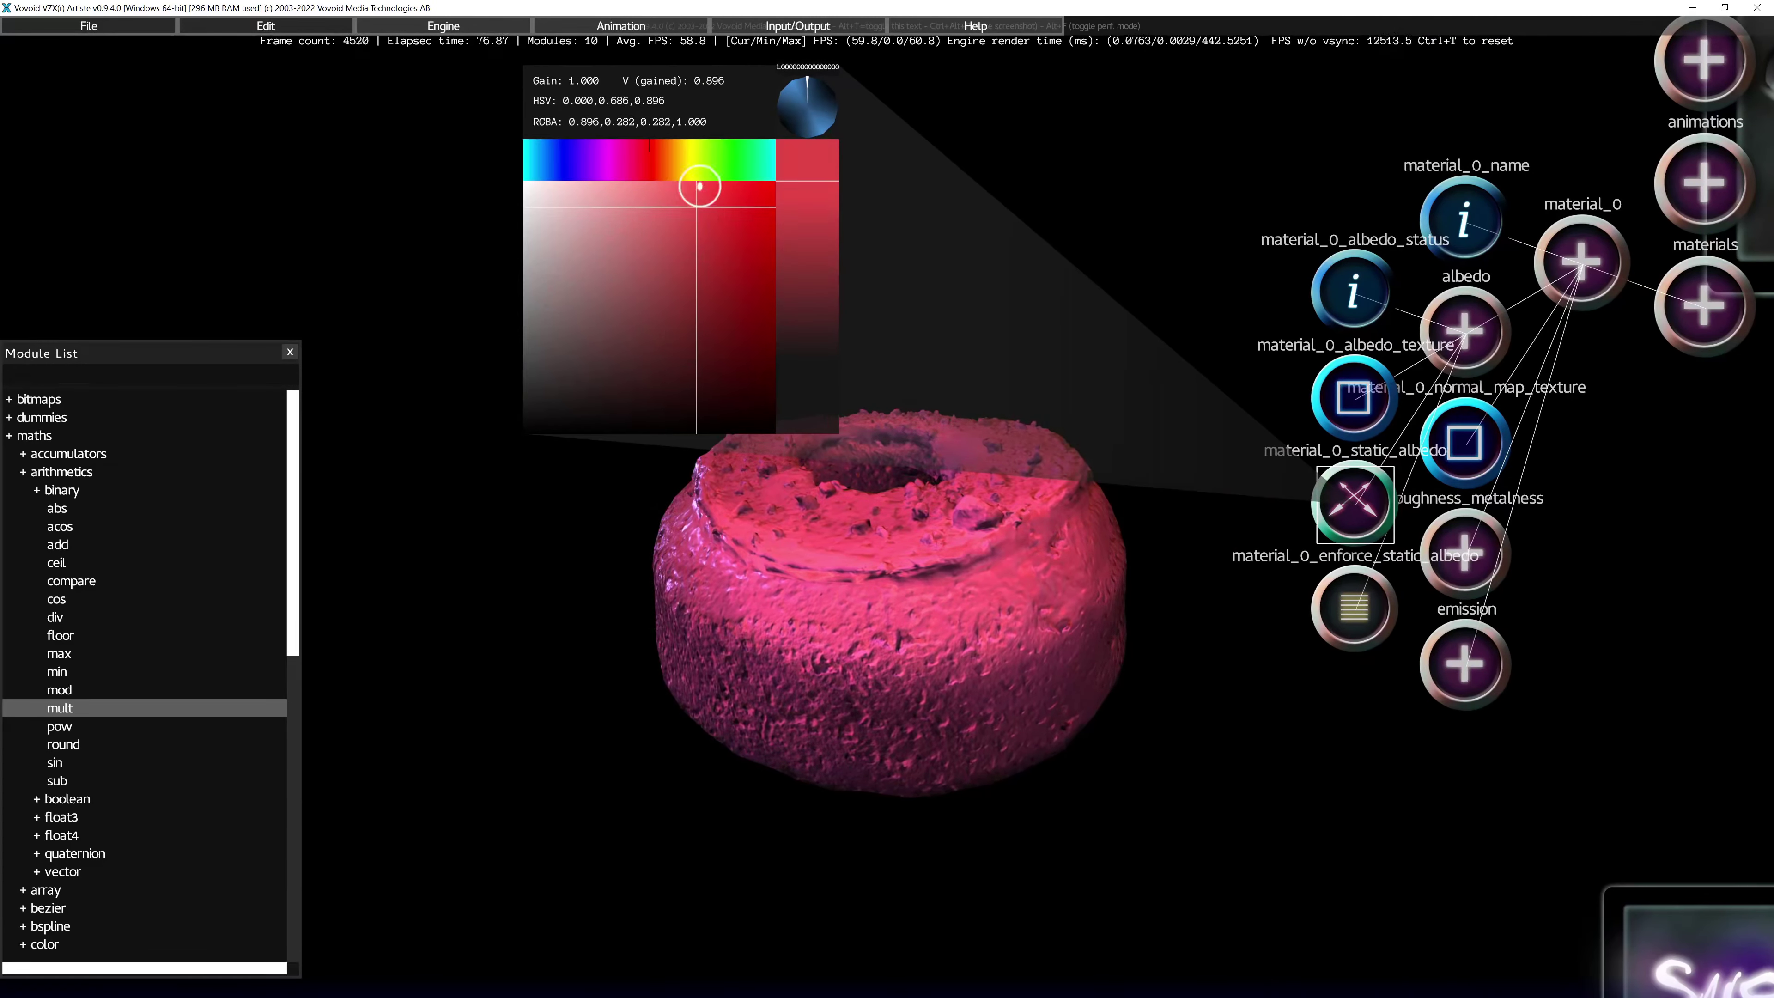
{"action": "left_click_drag", "start_coordinate": [717, 158], "coordinate": [661, 158]}
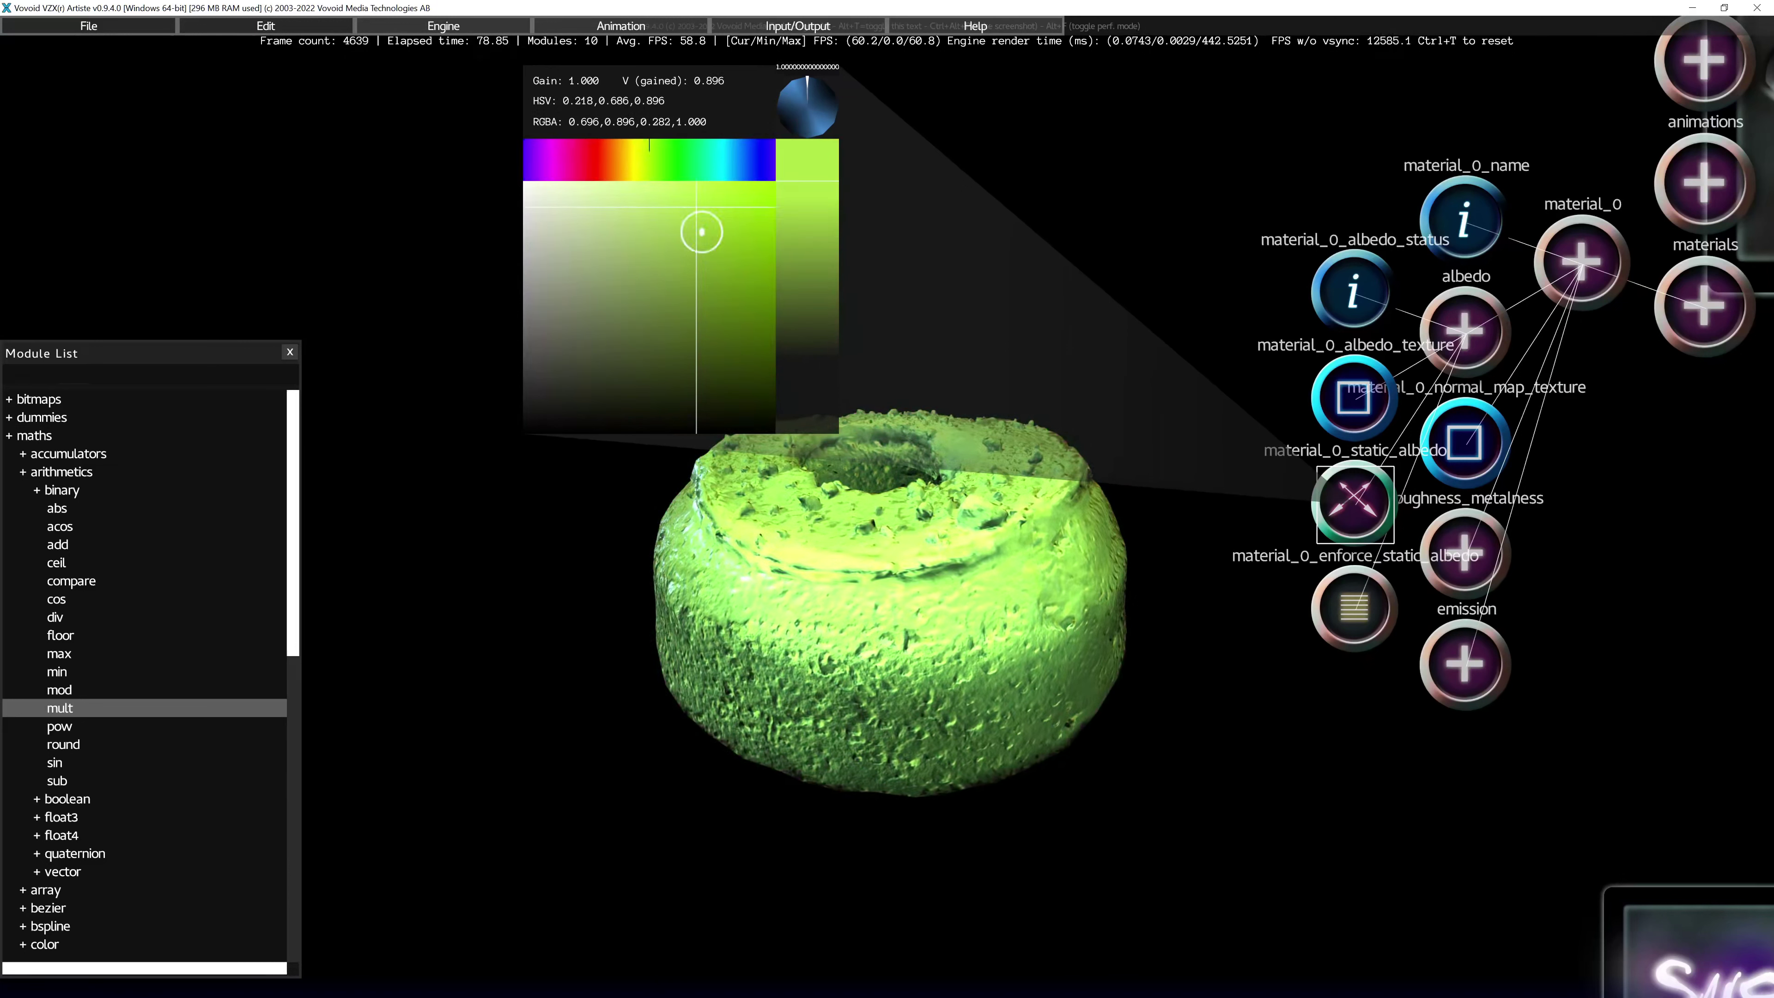
{"action": "left_click_drag", "start_coordinate": [706, 281], "coordinate": [676, 241]}
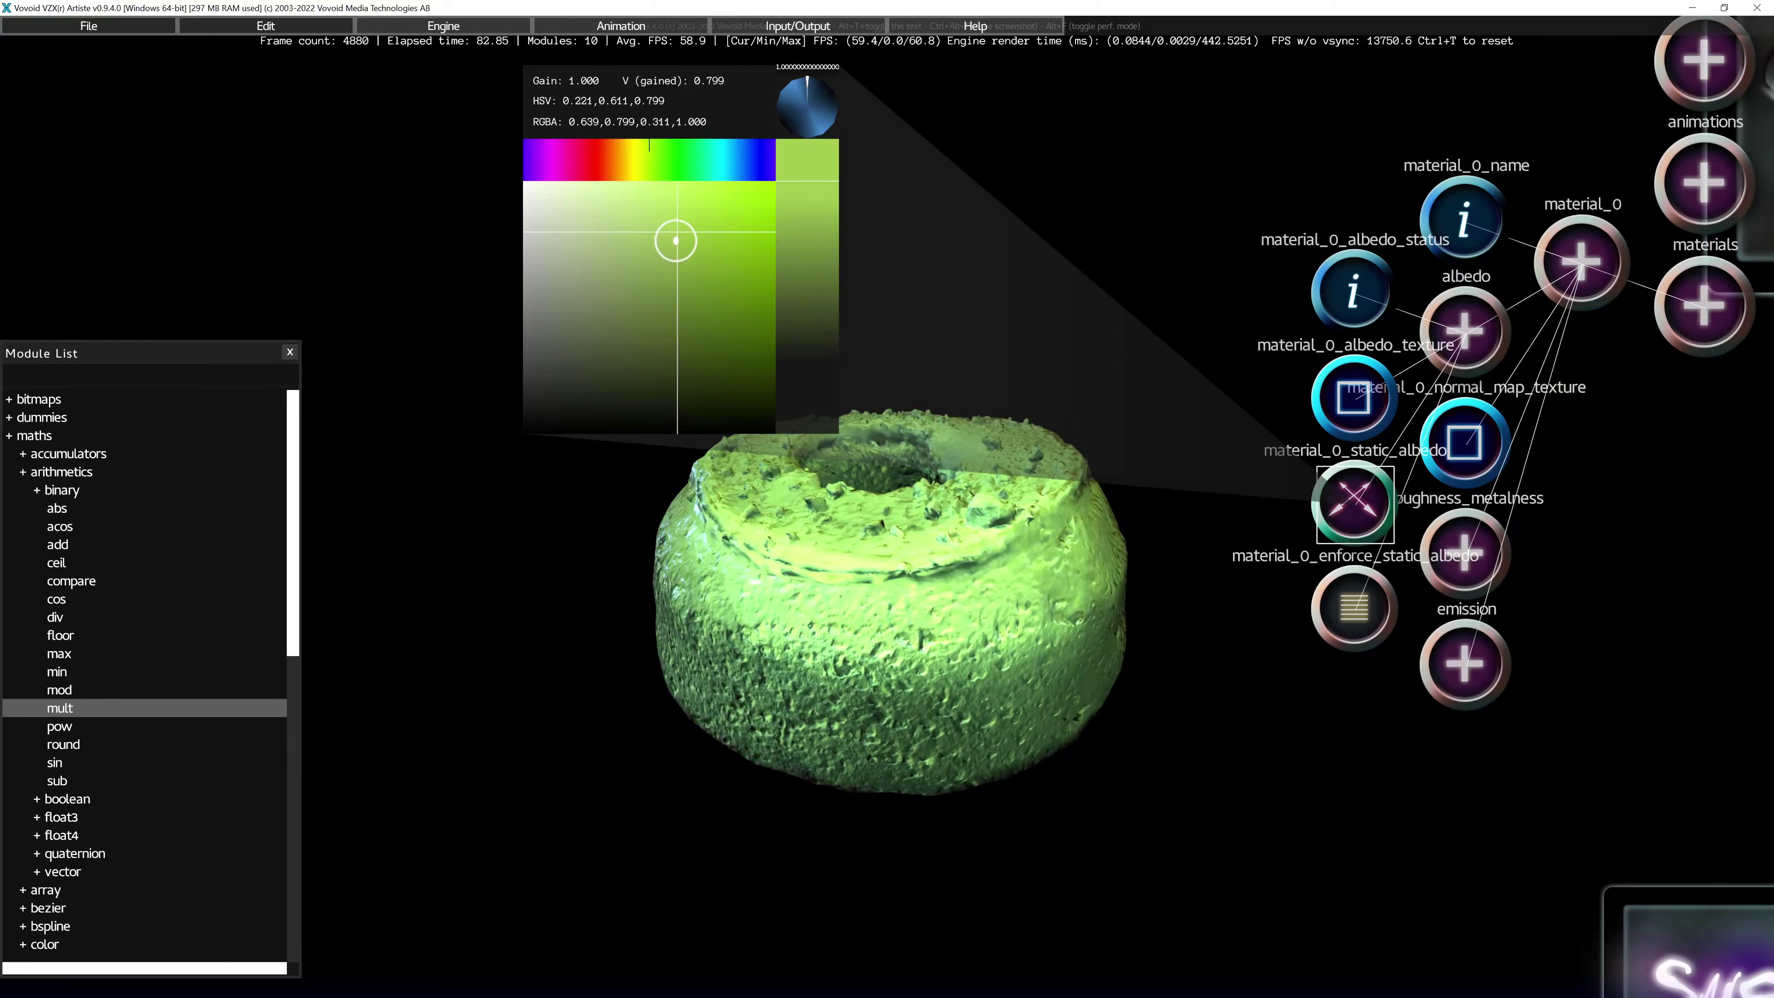
{"action": "left_click_drag", "start_coordinate": [689, 120], "coordinate": [735, 133]}
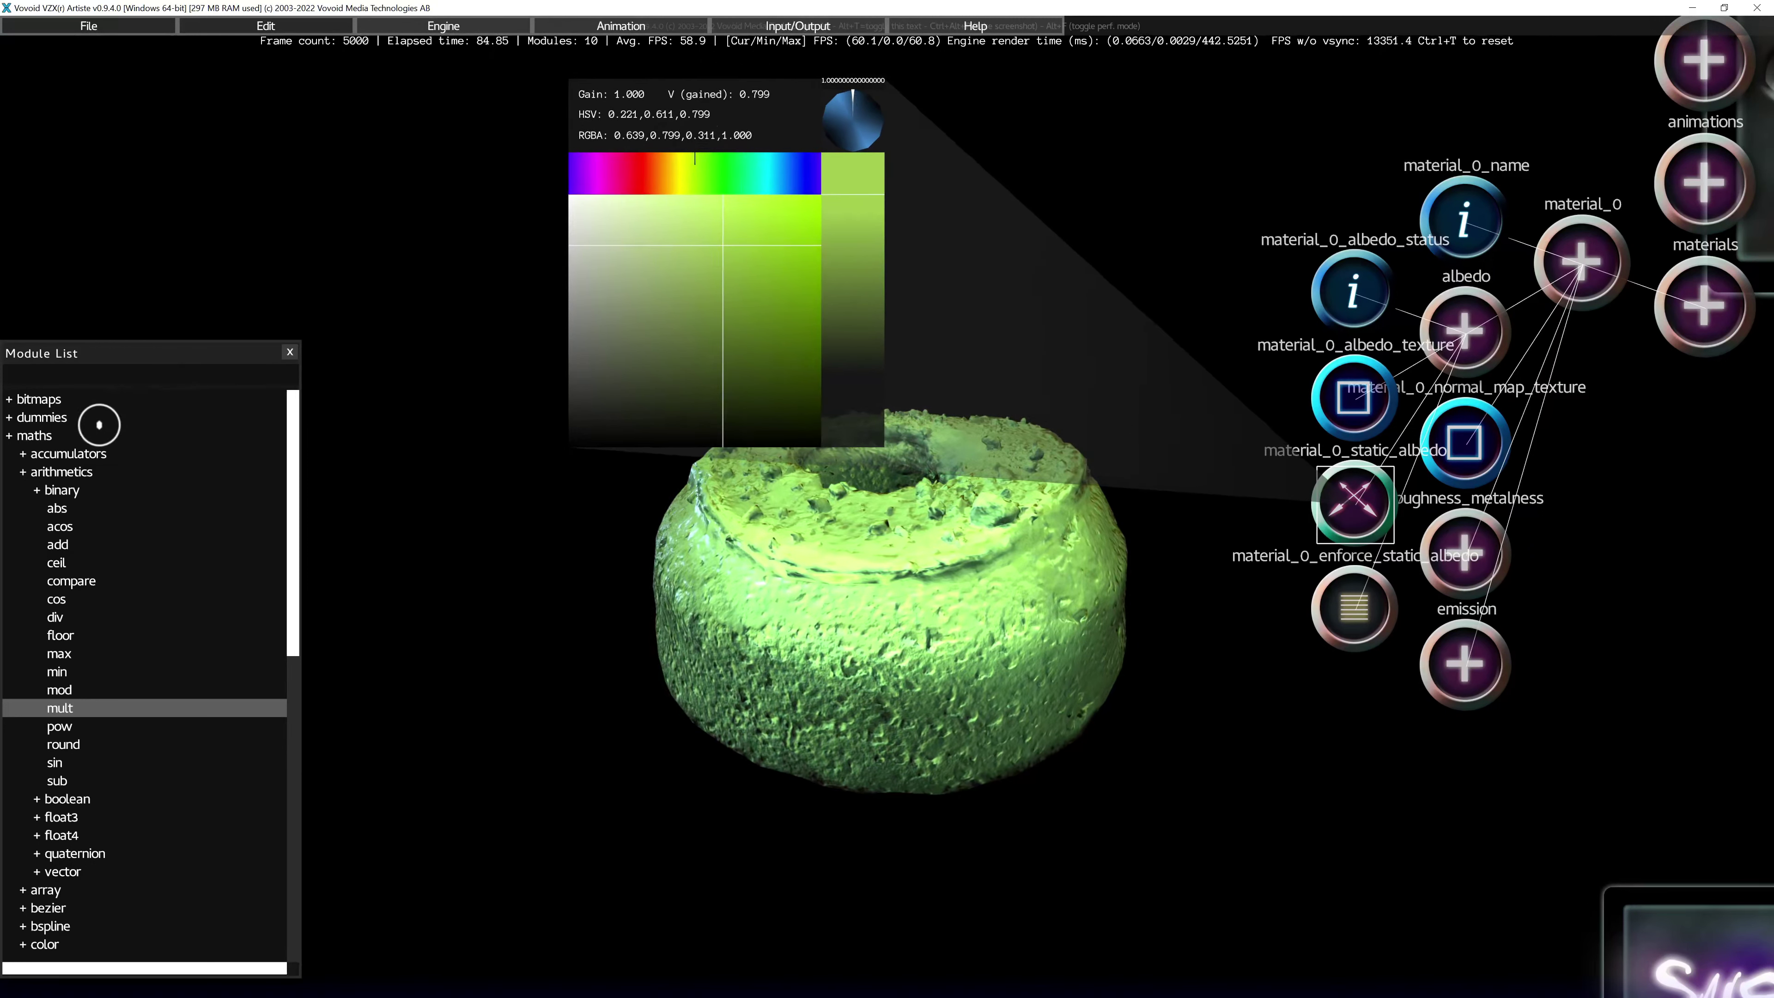
Step: Add a blob module from the texture generators to the workspace
{"action": "double_click", "coordinate": [60, 435]}
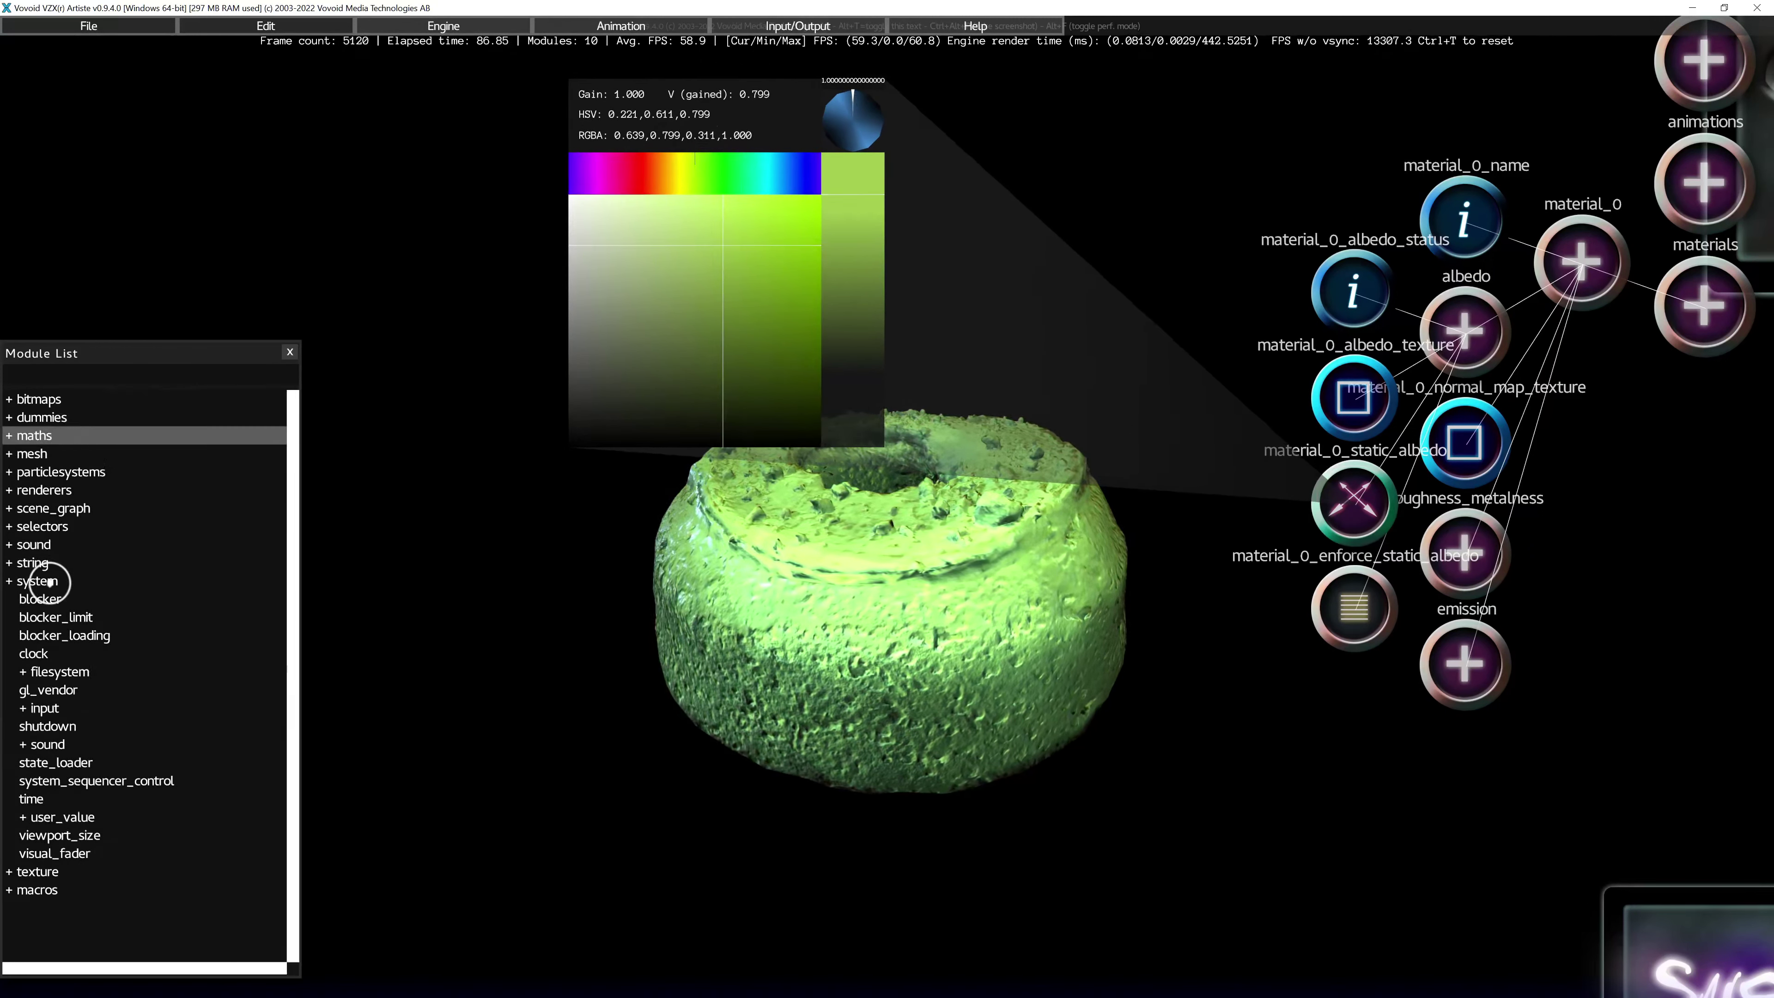
{"action": "double_click", "coordinate": [49, 581]}
{"action": "double_click", "coordinate": [51, 601]}
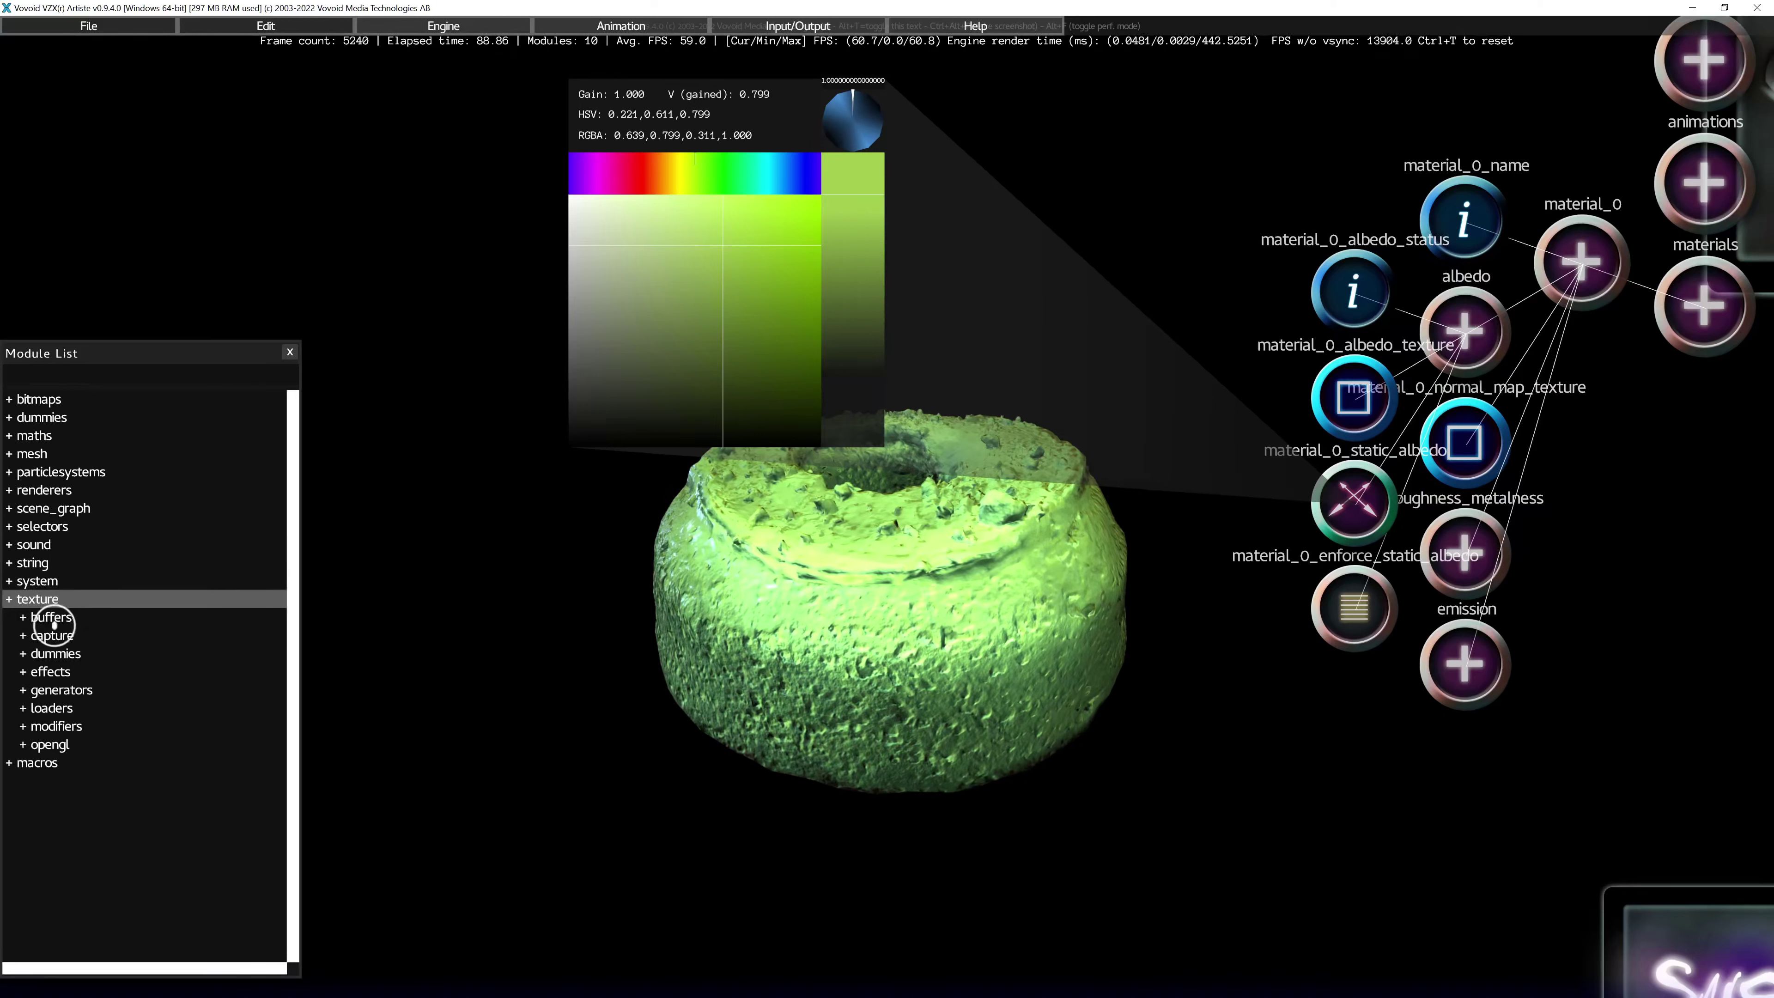
{"action": "double_click", "coordinate": [50, 690]}
{"action": "left_click", "coordinate": [54, 707]}
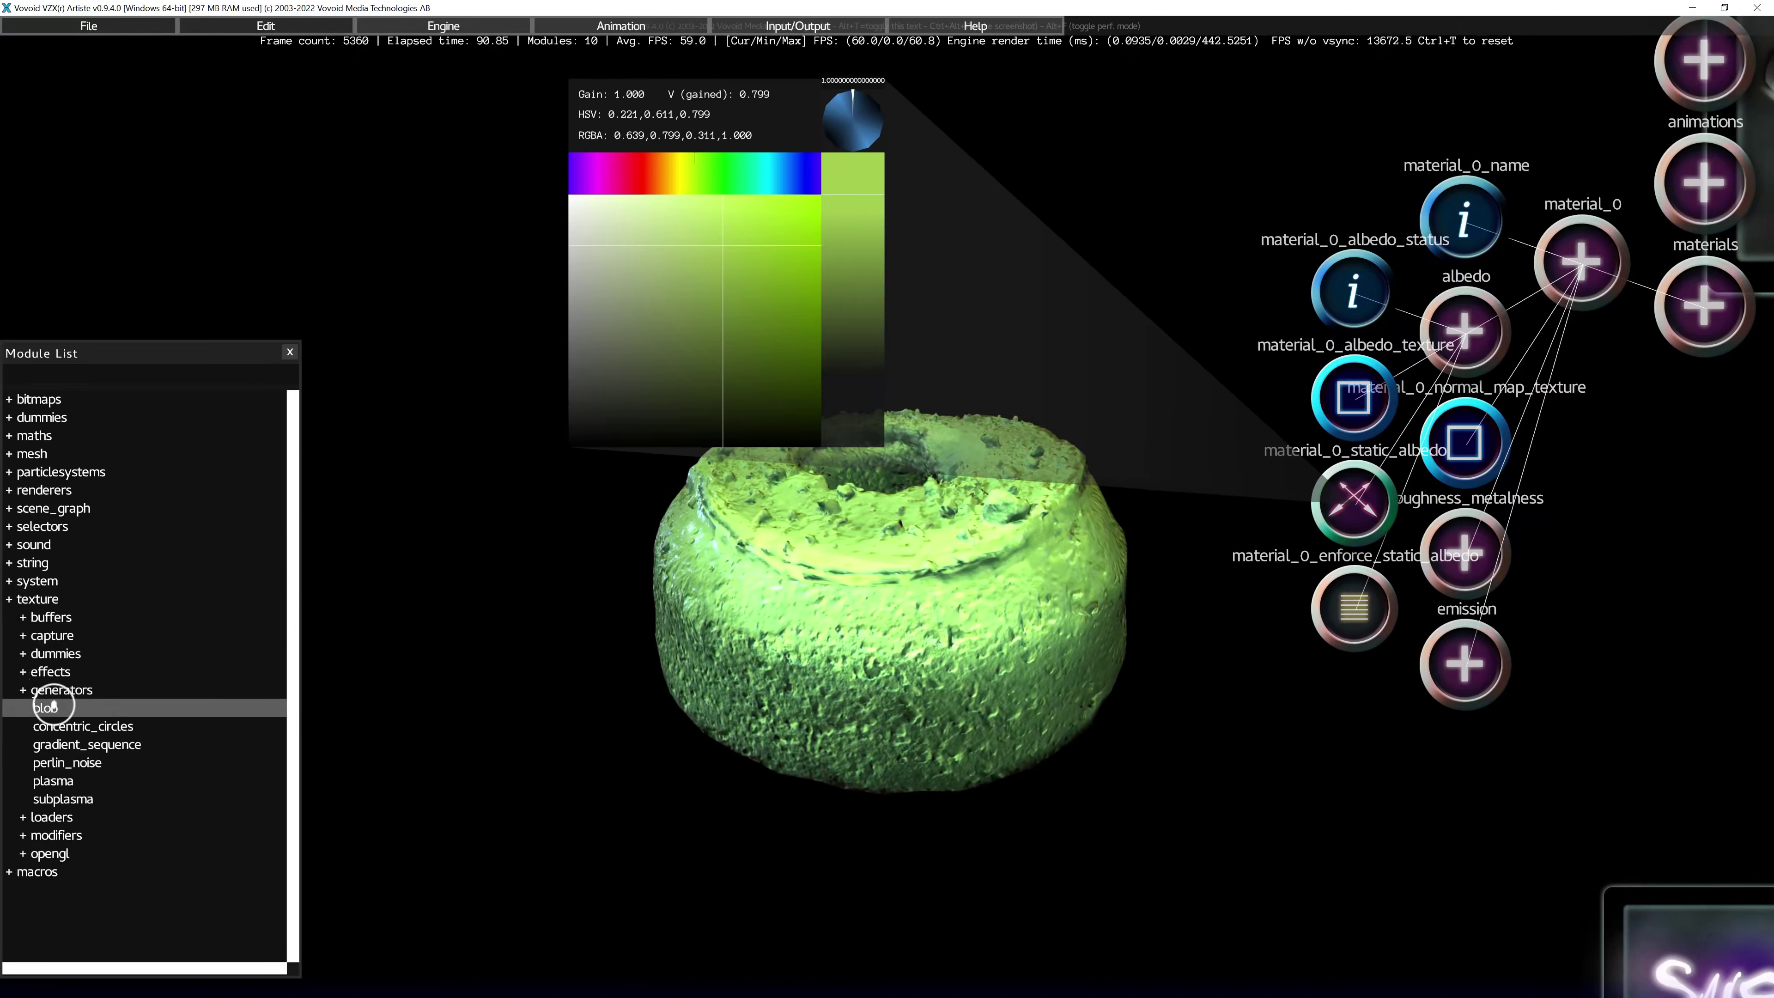
{"action": "left_click_drag", "start_coordinate": [106, 706], "coordinate": [684, 697]}
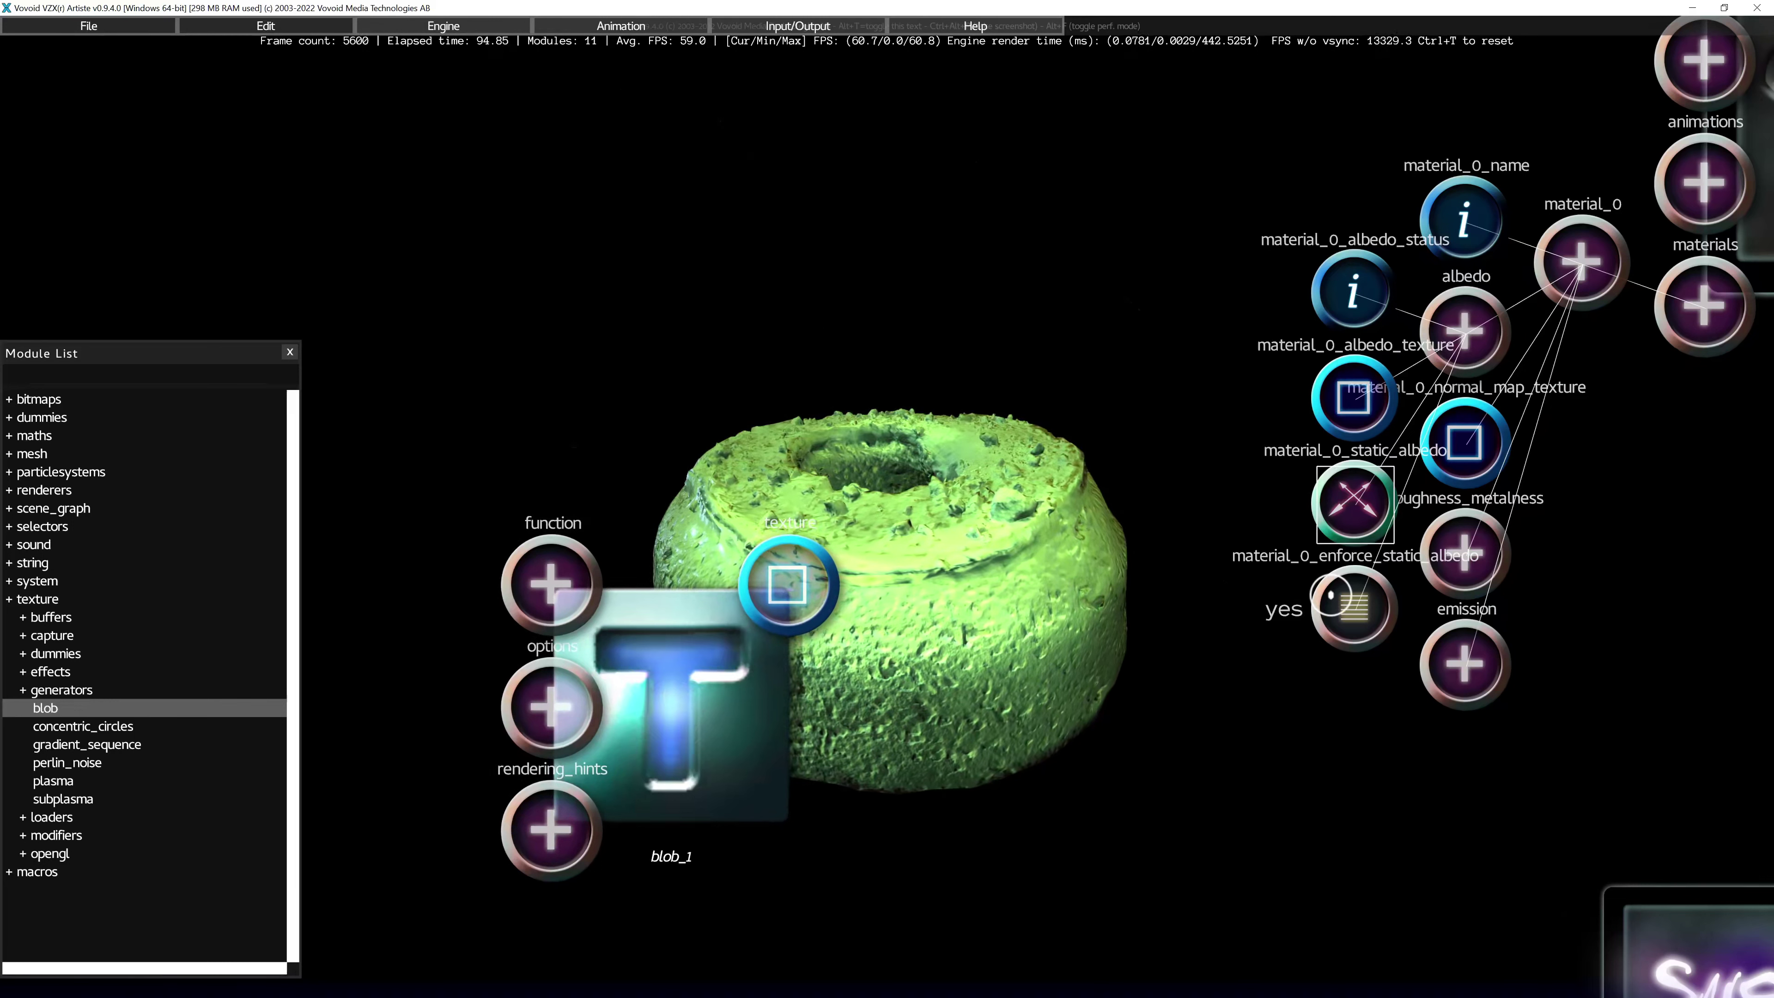
Step: Set enforce static albedo to no and connect the blob module's texture to material_0's albedo texture
{"action": "left_click", "coordinate": [1331, 597]}
{"action": "left_click", "coordinate": [1279, 602]}
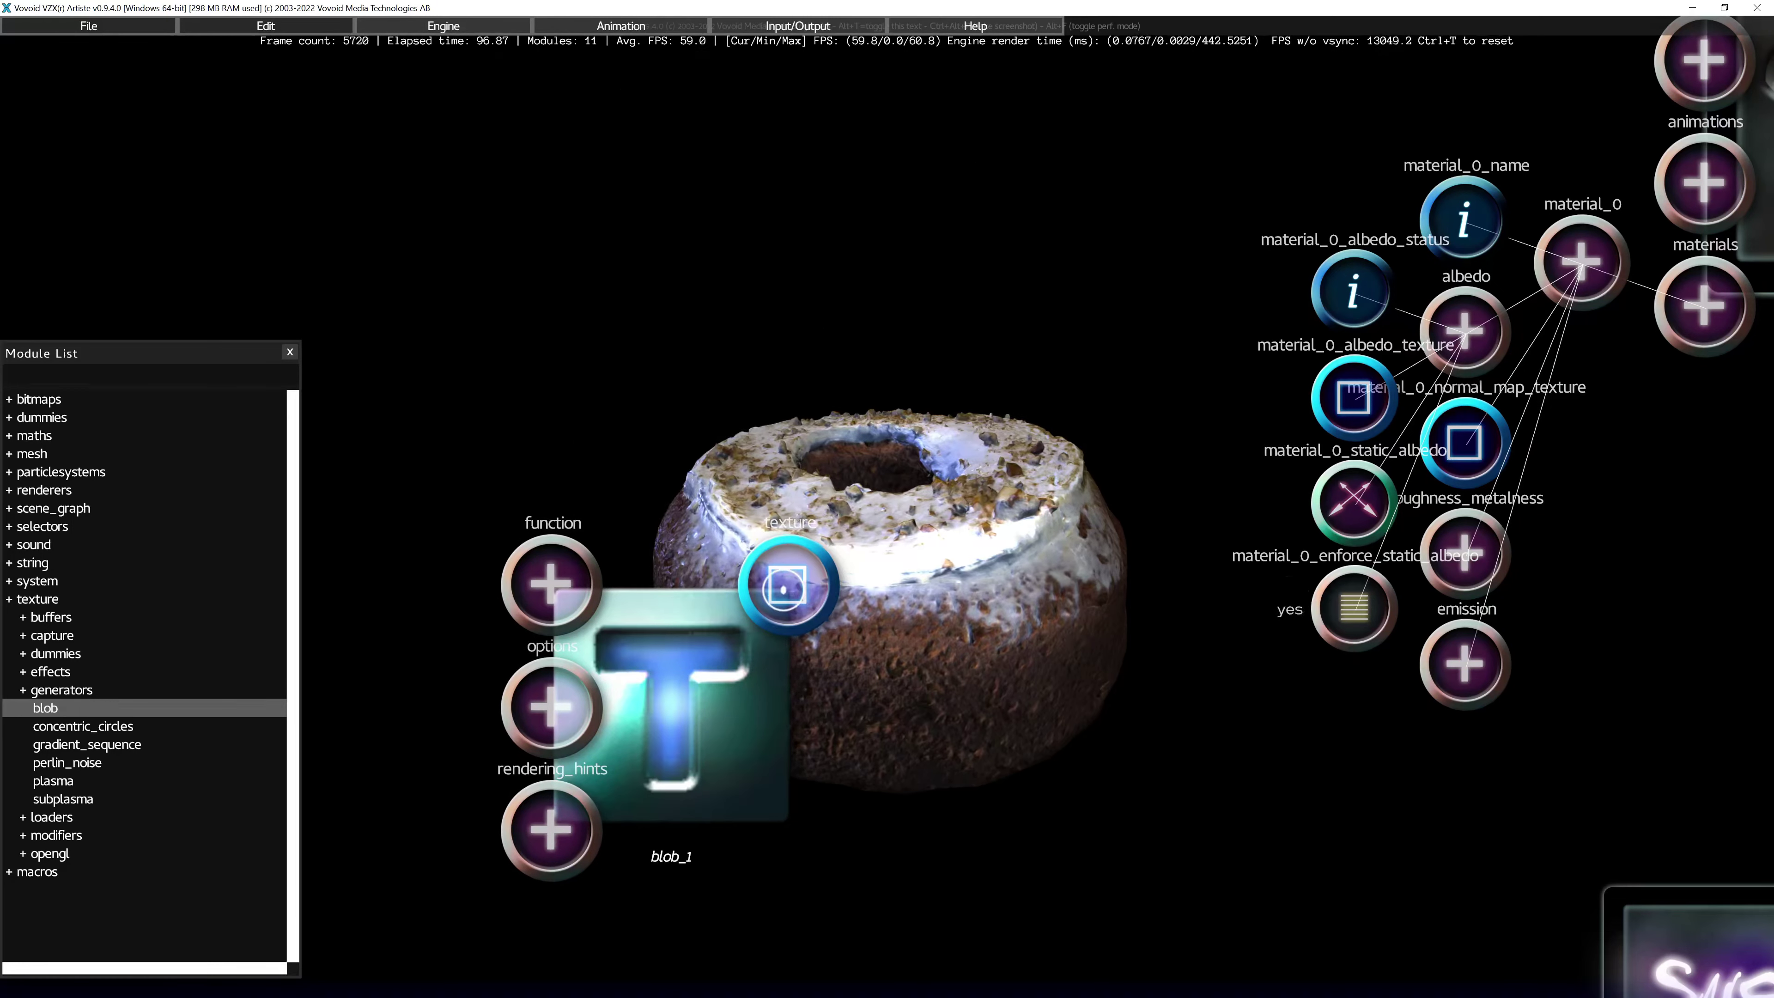
{"action": "left_click_drag", "start_coordinate": [788, 586], "coordinate": [1354, 397]}
{"action": "left_click_drag", "start_coordinate": [656, 640], "coordinate": [898, 607]}
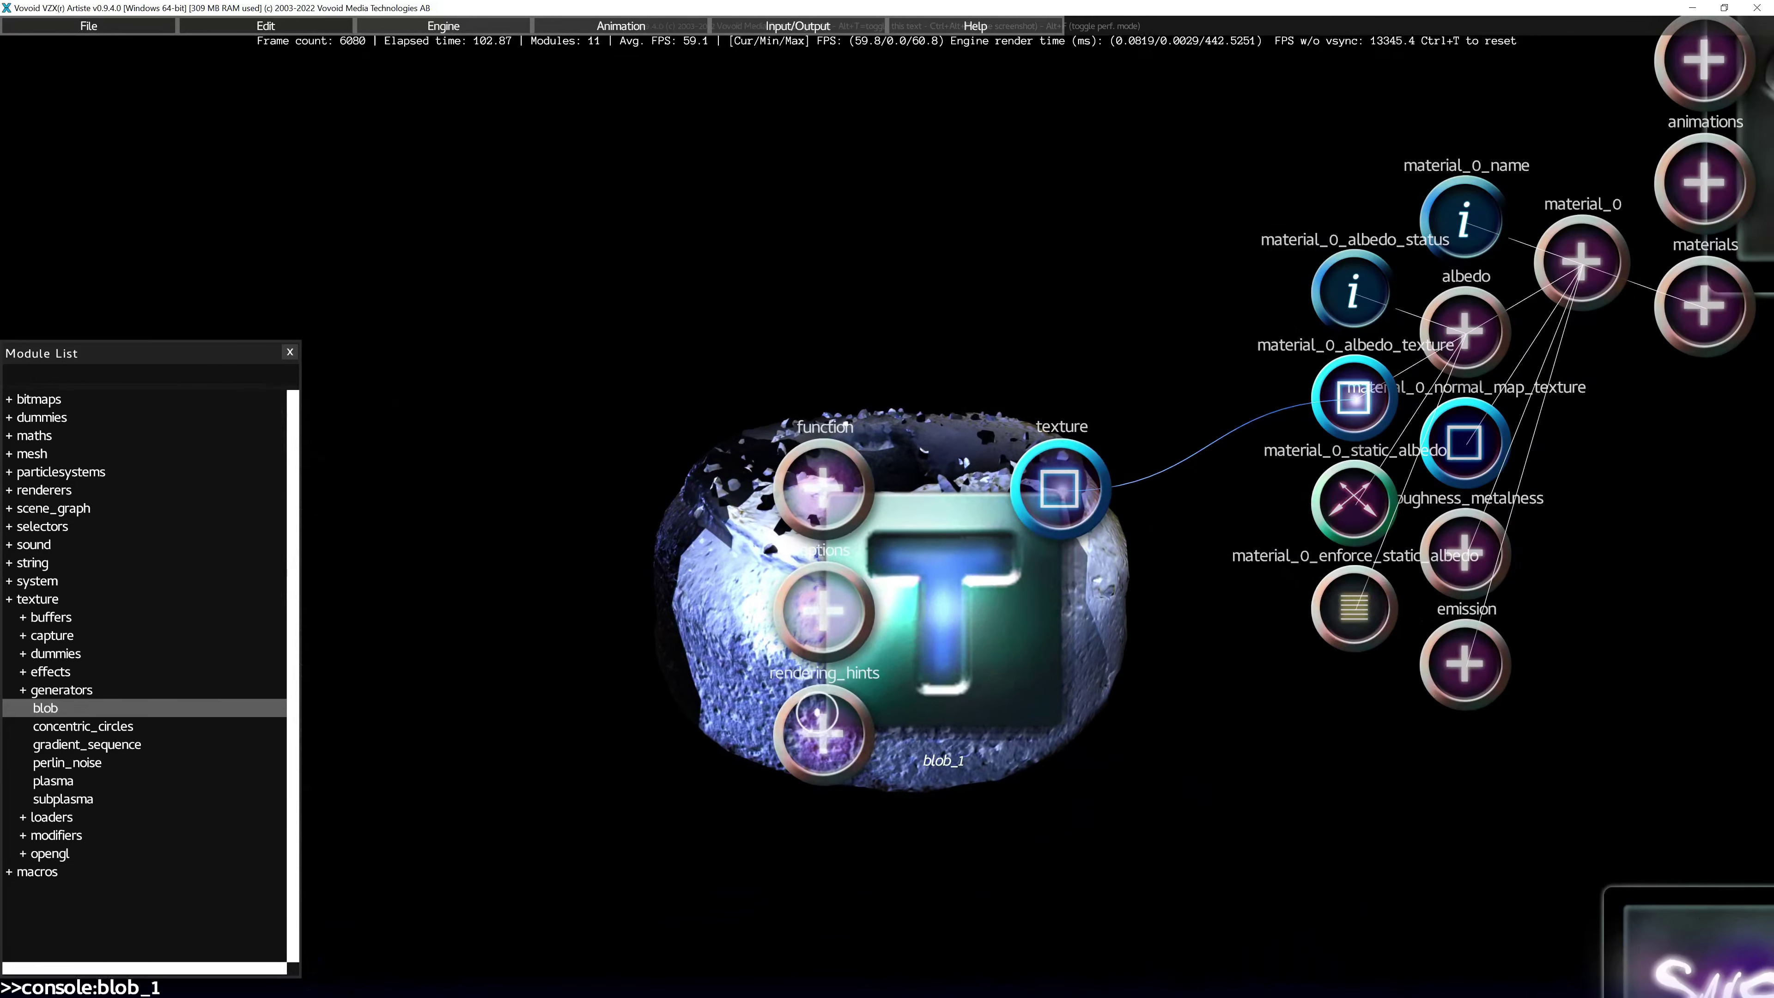
Step: Set the blob texture's colour to green, RGBA 0.298, 0.800, 0.165, 1.000, in its options
{"action": "mouse_move", "coordinate": [837, 602]}
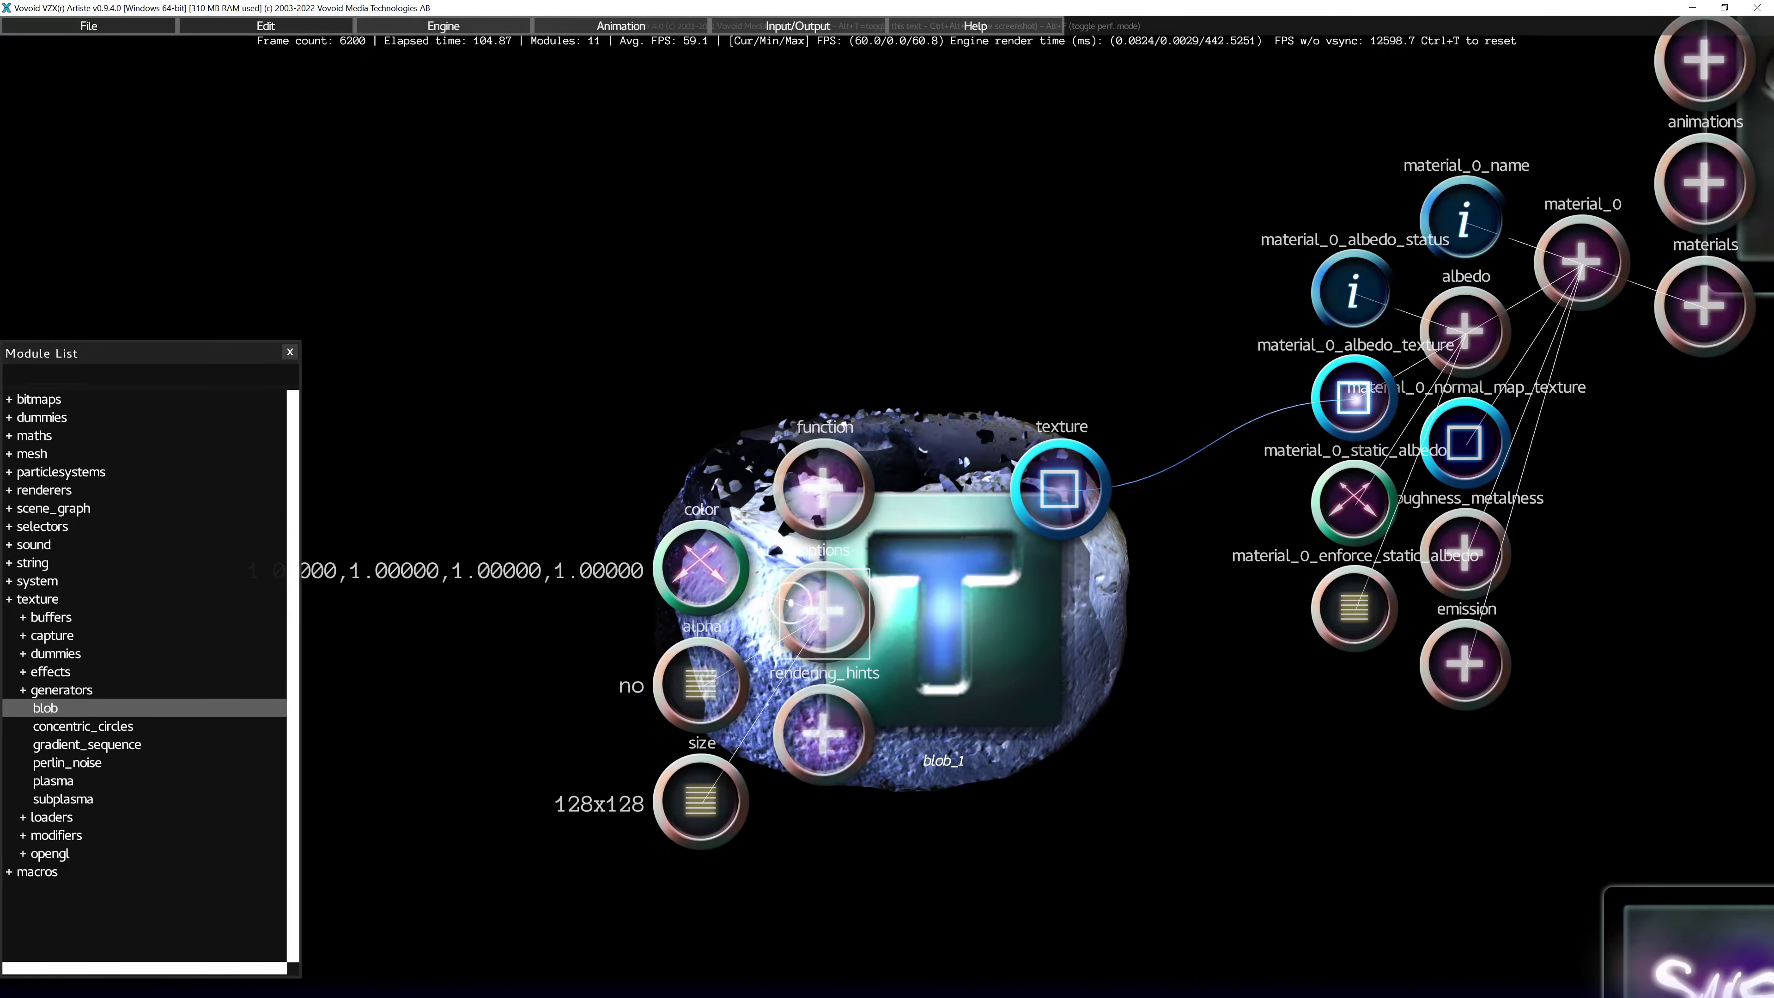
{"action": "double_click", "coordinate": [717, 583]}
{"action": "key", "text": "a"}
{"action": "left_click", "coordinate": [1163, 612]}
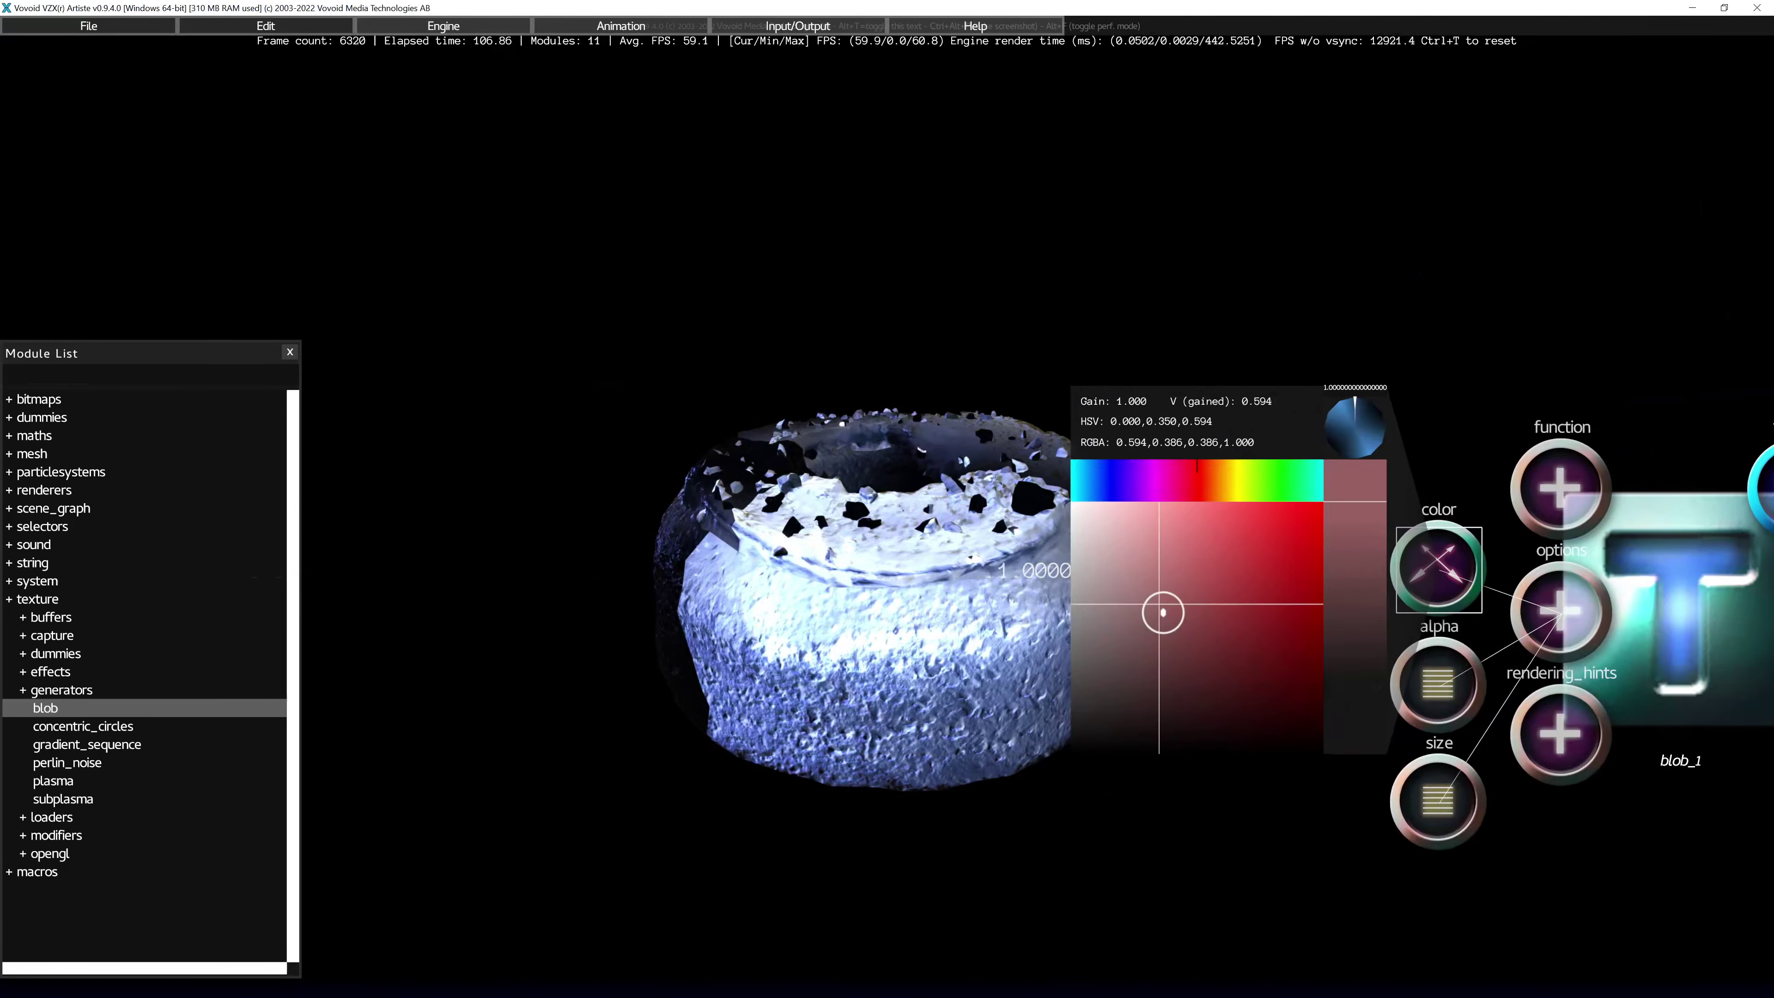
{"action": "left_click_drag", "start_coordinate": [1163, 613], "coordinate": [1273, 564]}
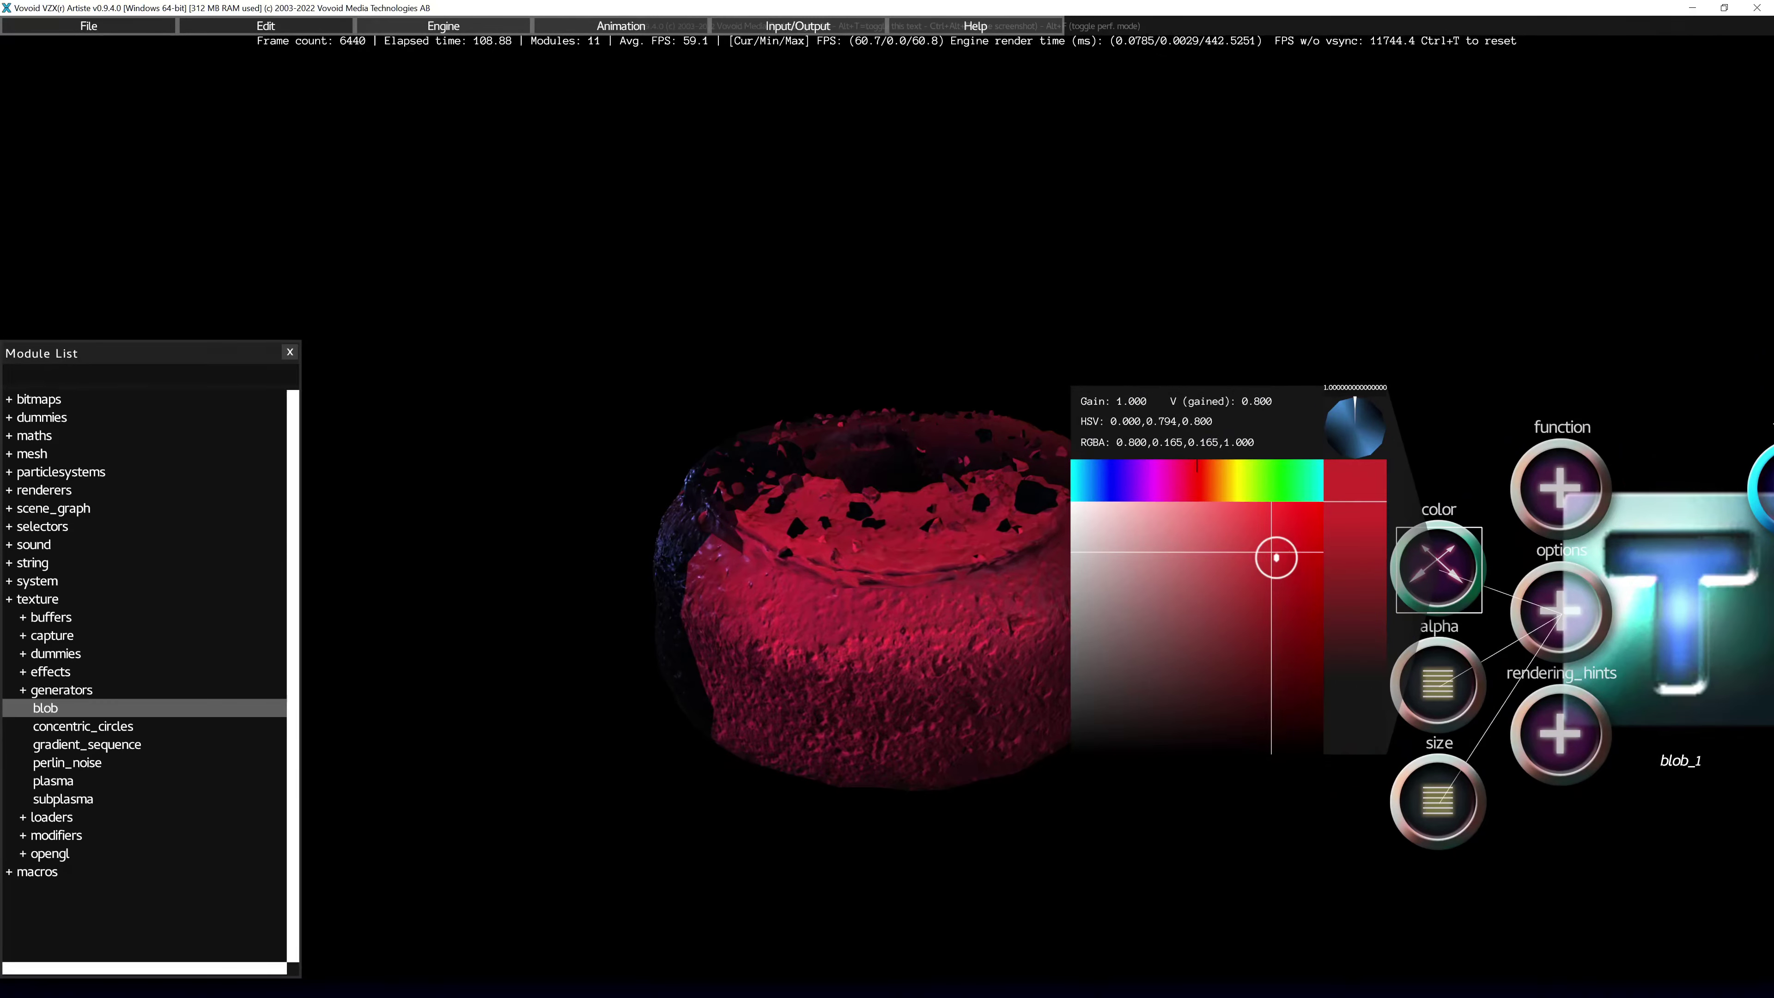
{"action": "left_click_drag", "start_coordinate": [1280, 487], "coordinate": [1206, 487]}
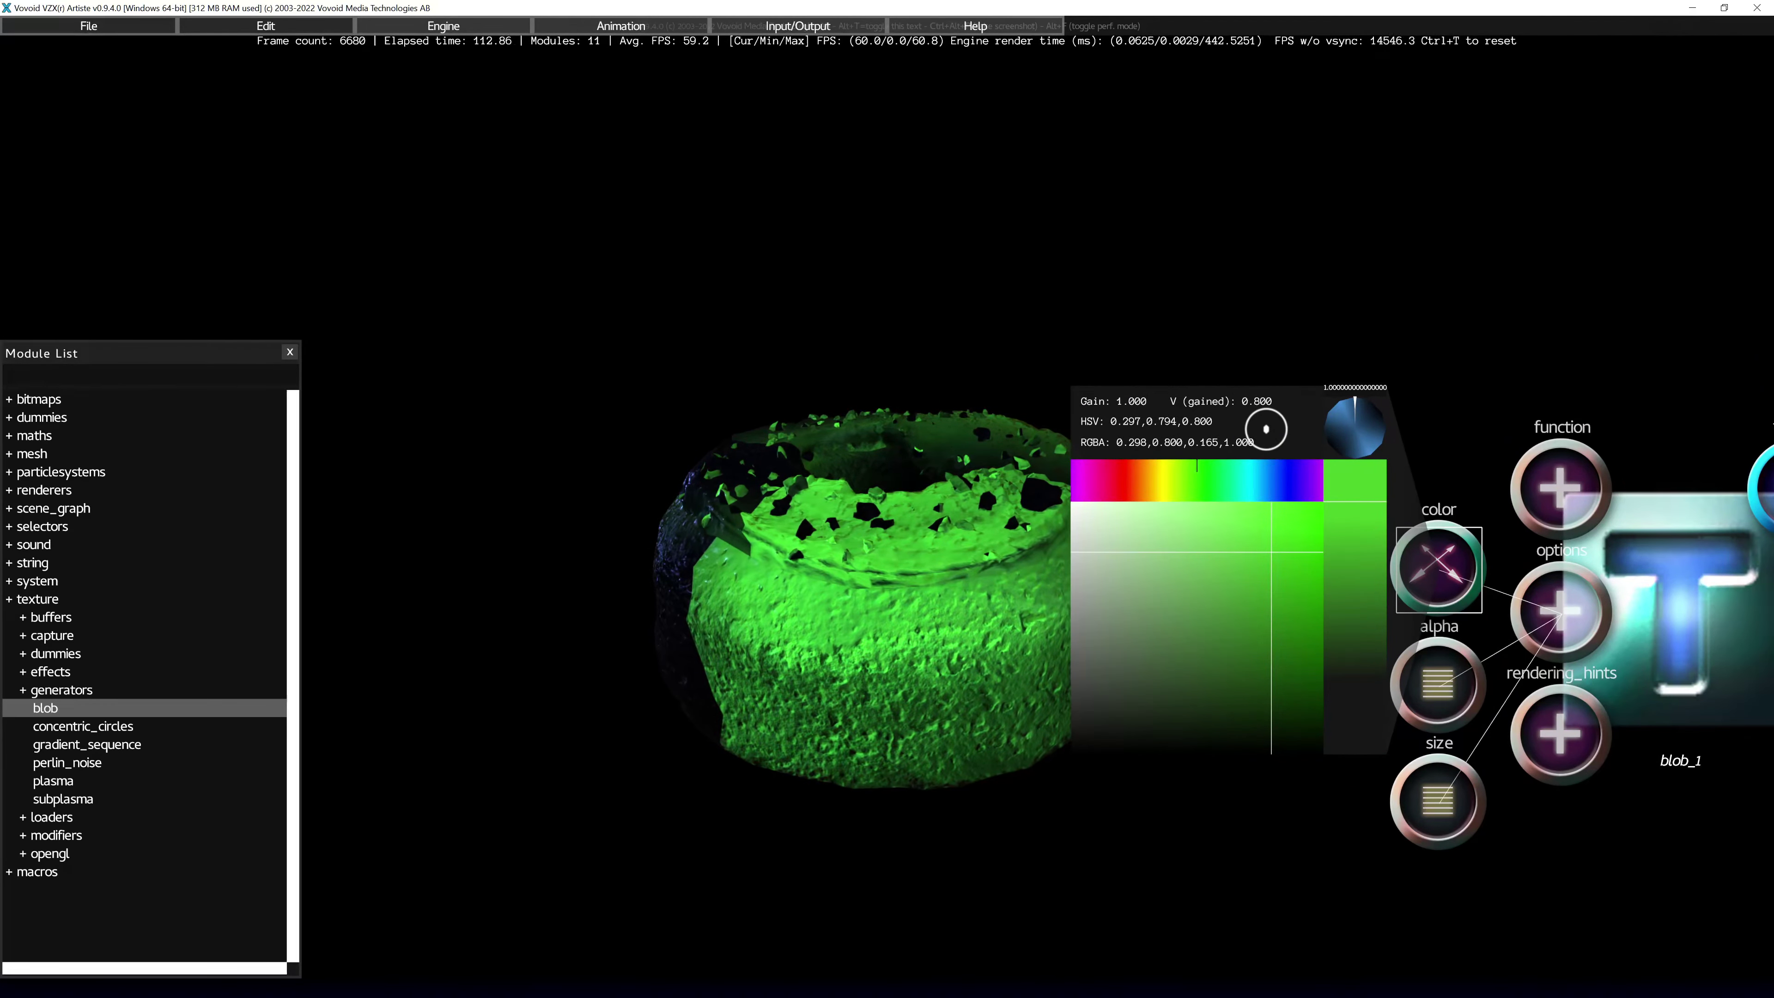
Step: Close the blob's colour control and disconnect the blob module's texture from material_0's albedo texture
{"action": "key", "text": "Escape"}
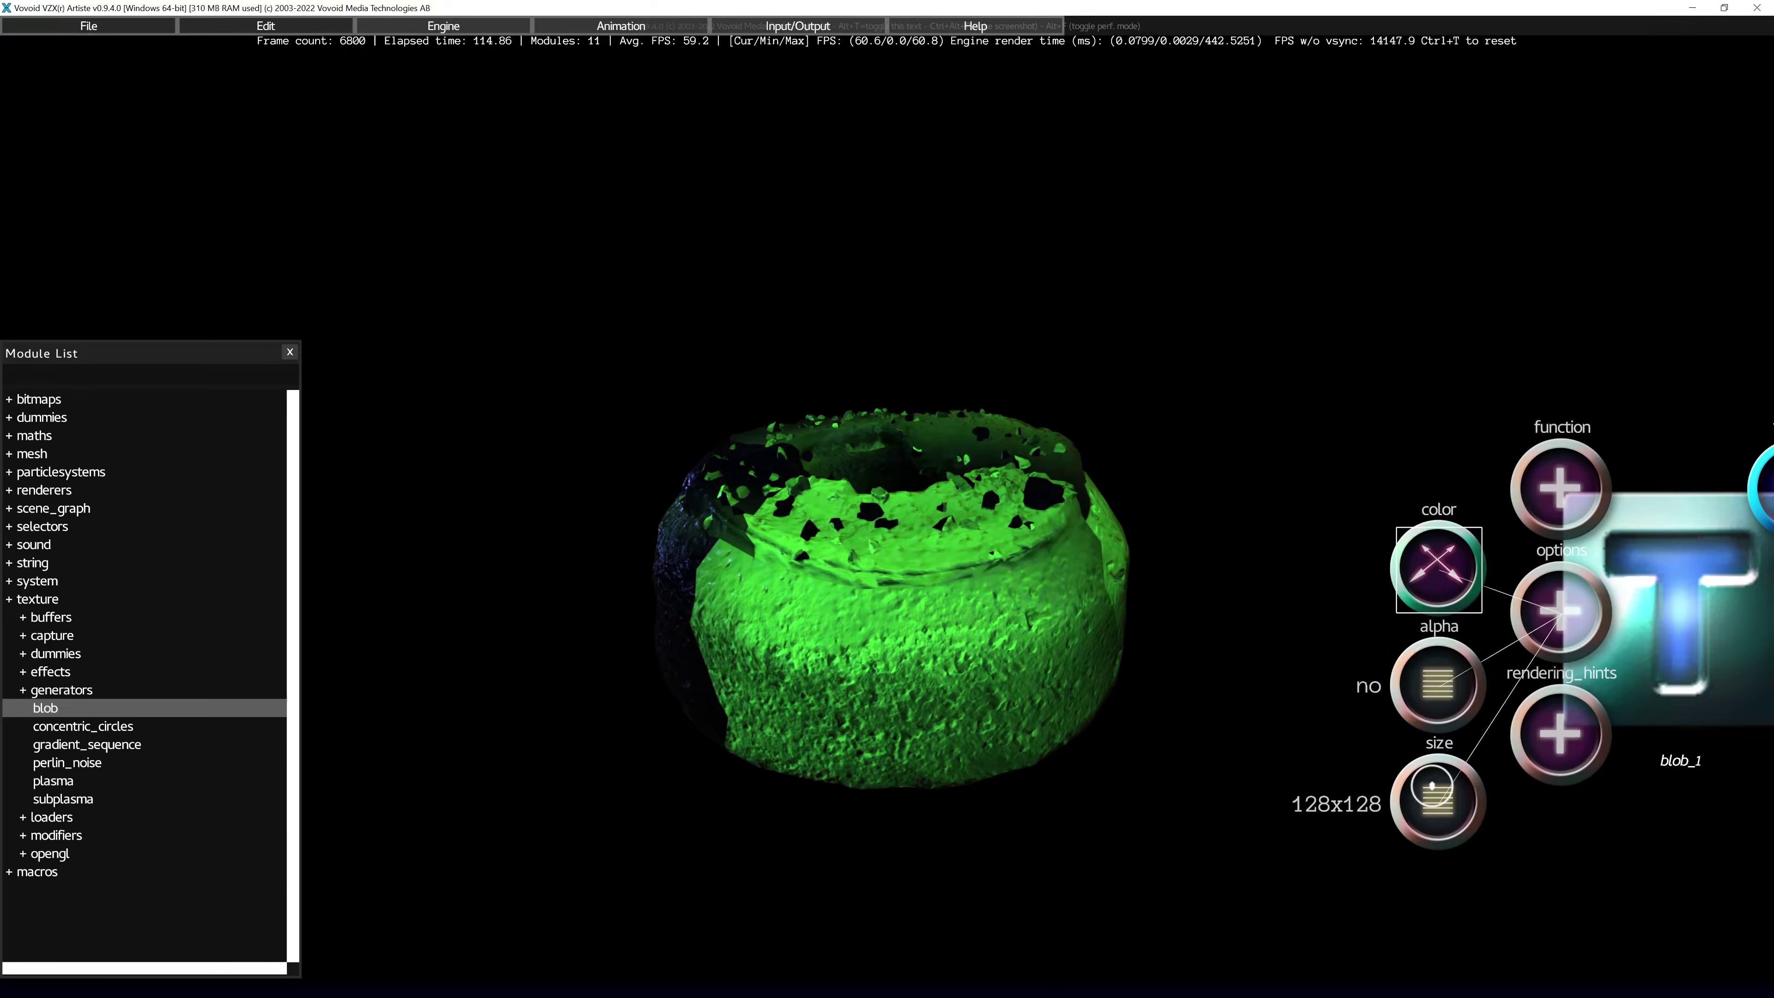
{"action": "left_click_drag", "start_coordinate": [1383, 748], "coordinate": [1343, 745]}
{"action": "scroll", "coordinate": [1343, 744], "scroll_direction": "down", "scroll_amount": 3}
{"action": "left_click_drag", "start_coordinate": [948, 562], "coordinate": [659, 501]}
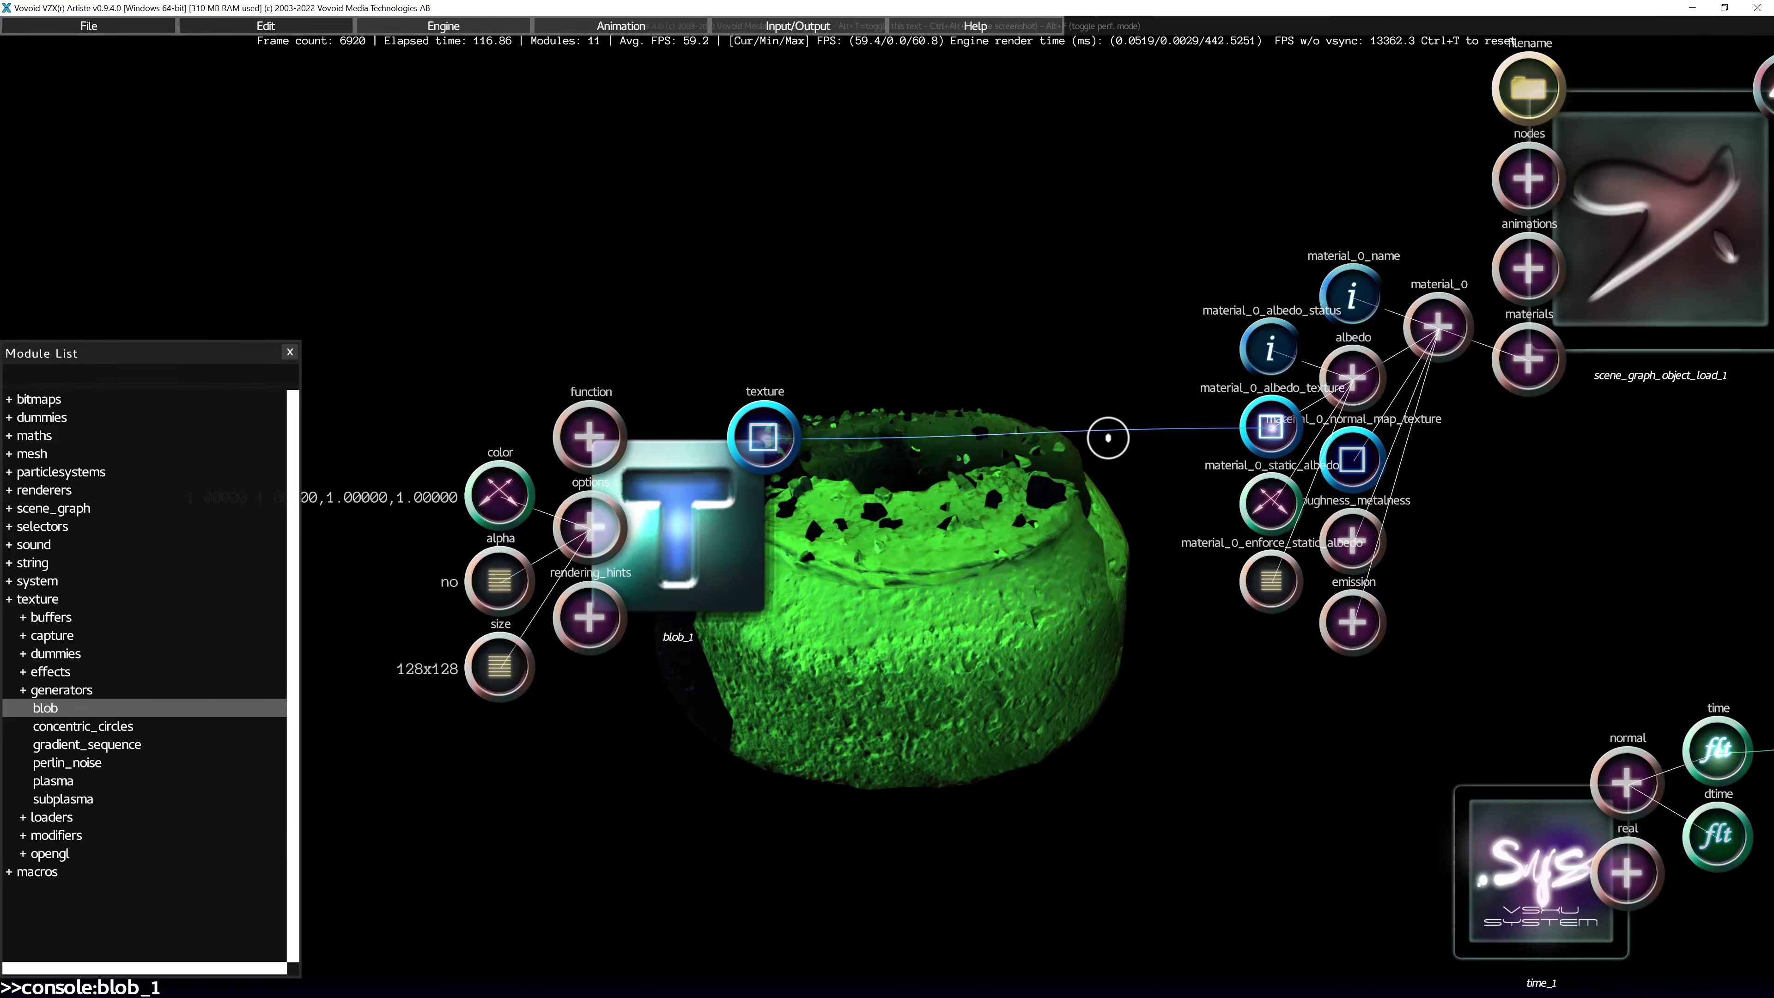
{"action": "right_click", "coordinate": [1111, 433]}
{"action": "left_click", "coordinate": [1140, 446]}
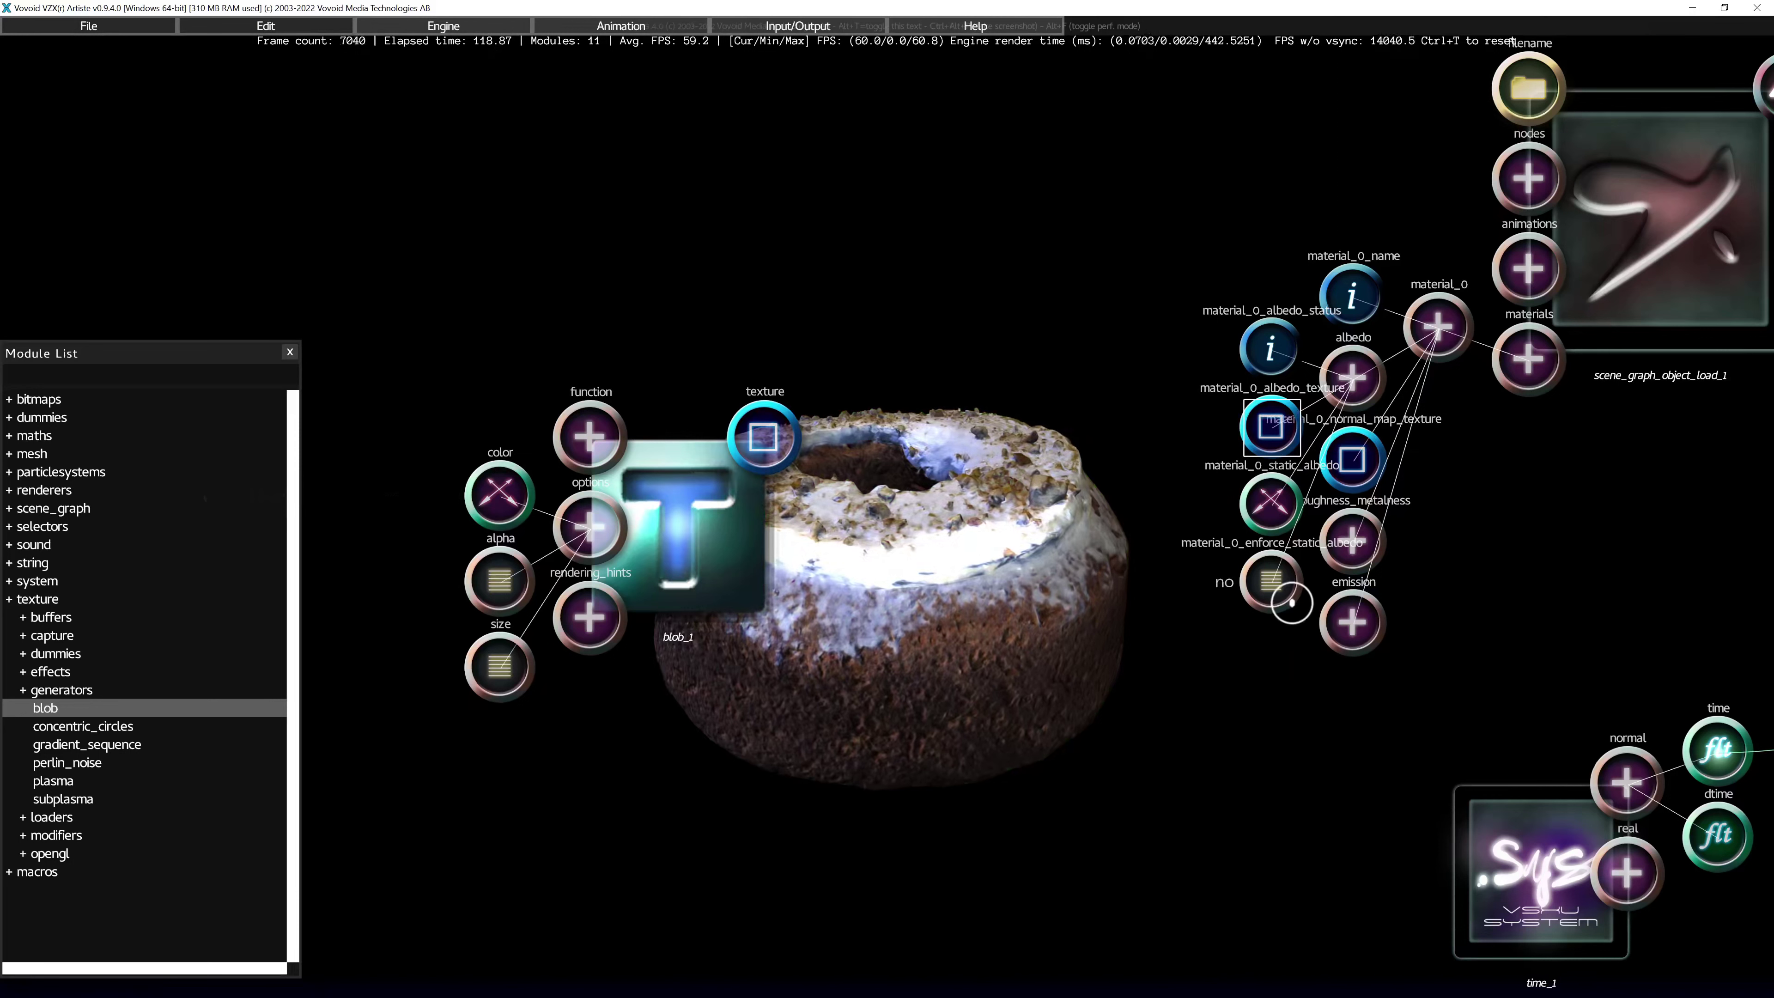
Step: Set material_0's enforce static albedo to yes and collapse the albedo group
{"action": "right_click", "coordinate": [1273, 576]}
{"action": "left_click", "coordinate": [1055, 608]}
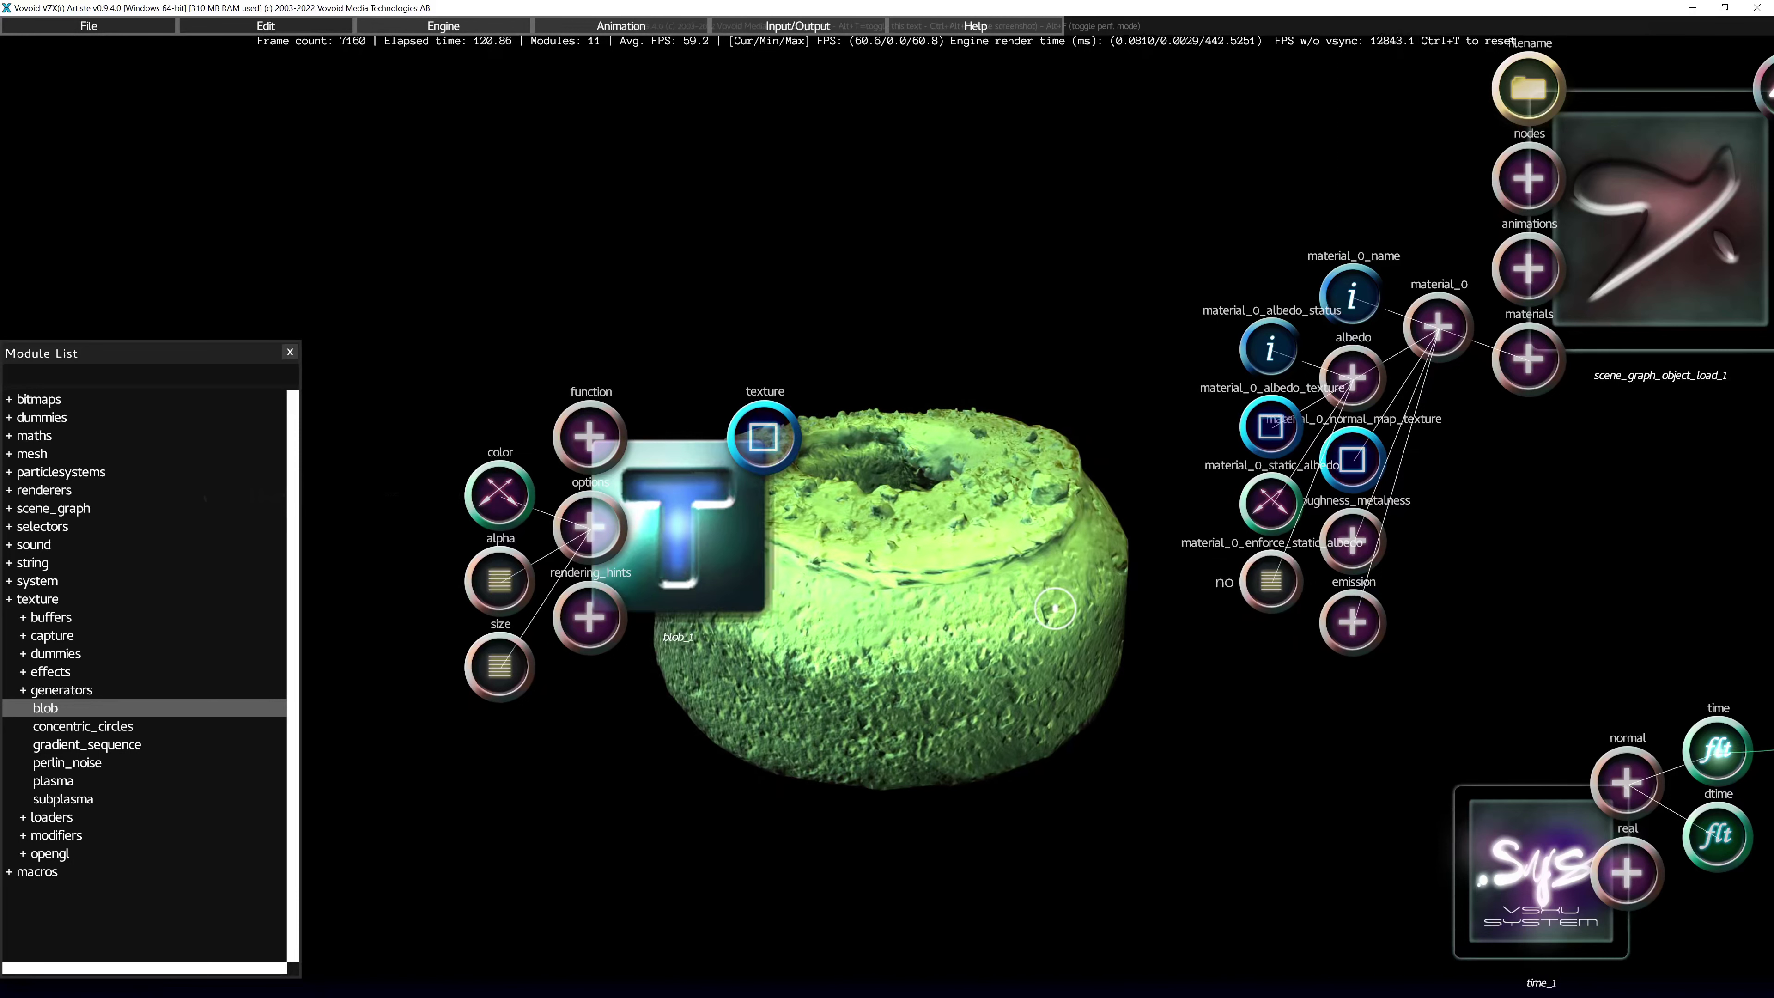
{"action": "left_click", "coordinate": [1353, 378]}
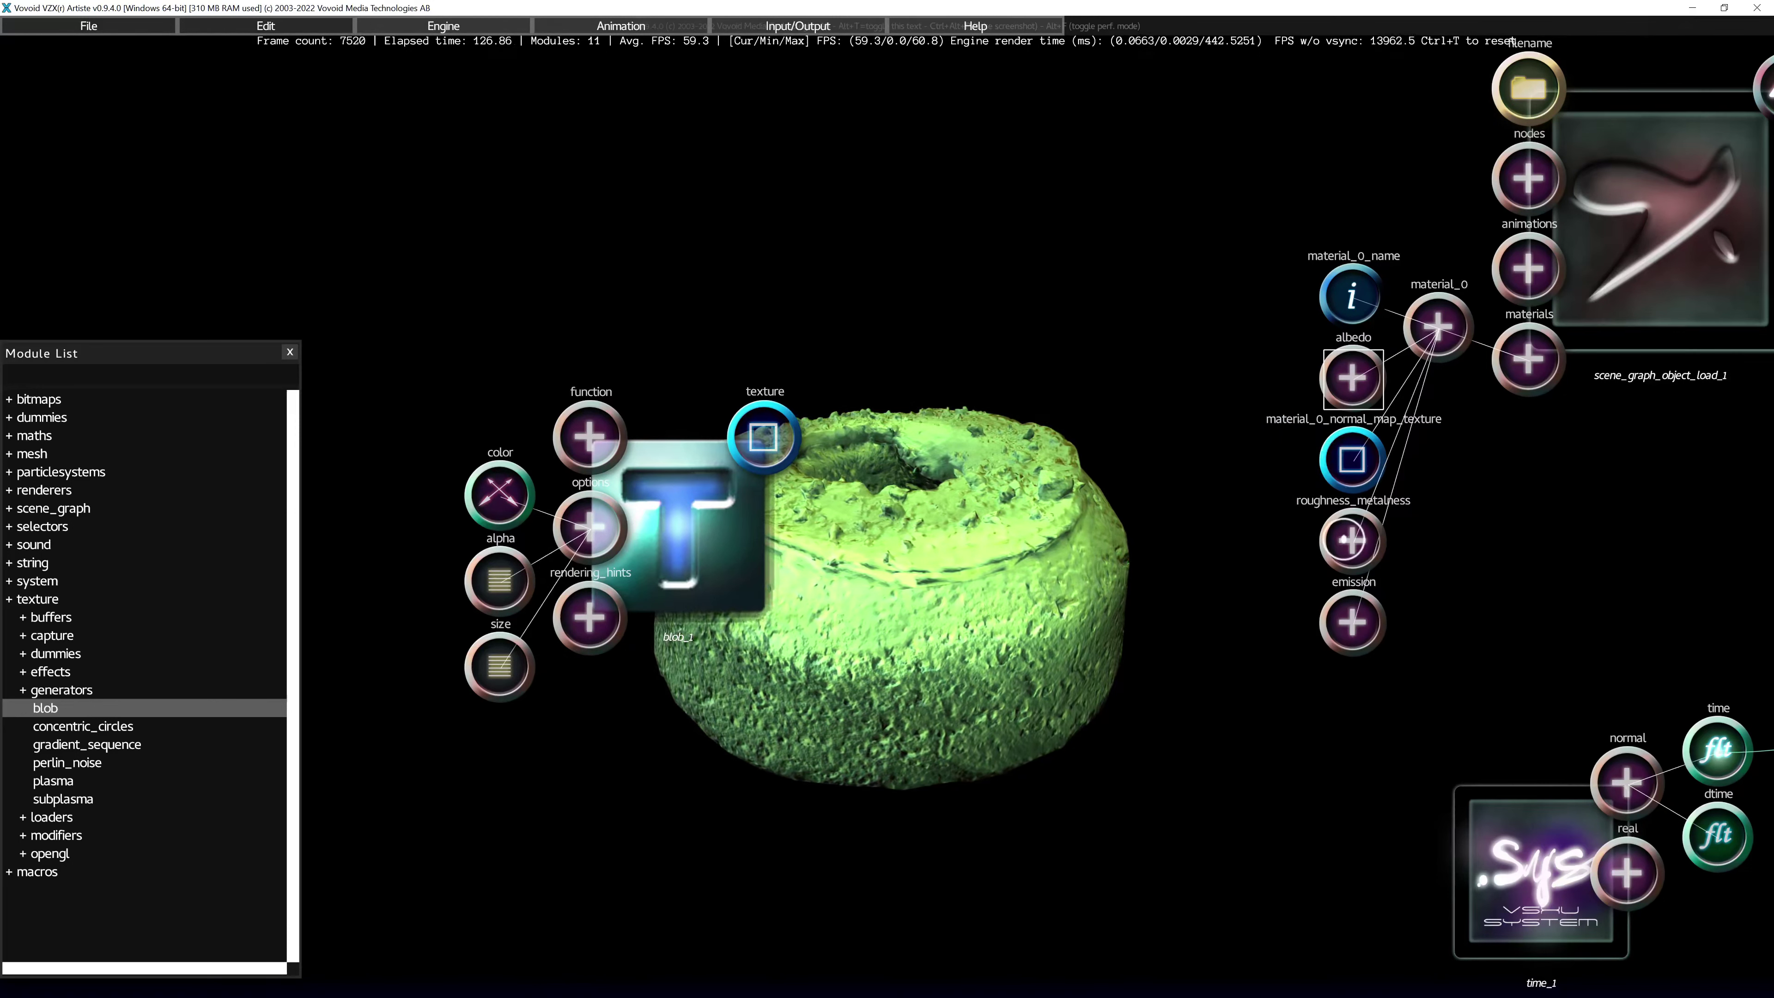
Step: Set material_0's enforce static roughness to yes and its static roughness to about 0.889
{"action": "left_click", "coordinate": [1350, 540]}
{"action": "key", "text": "s"}
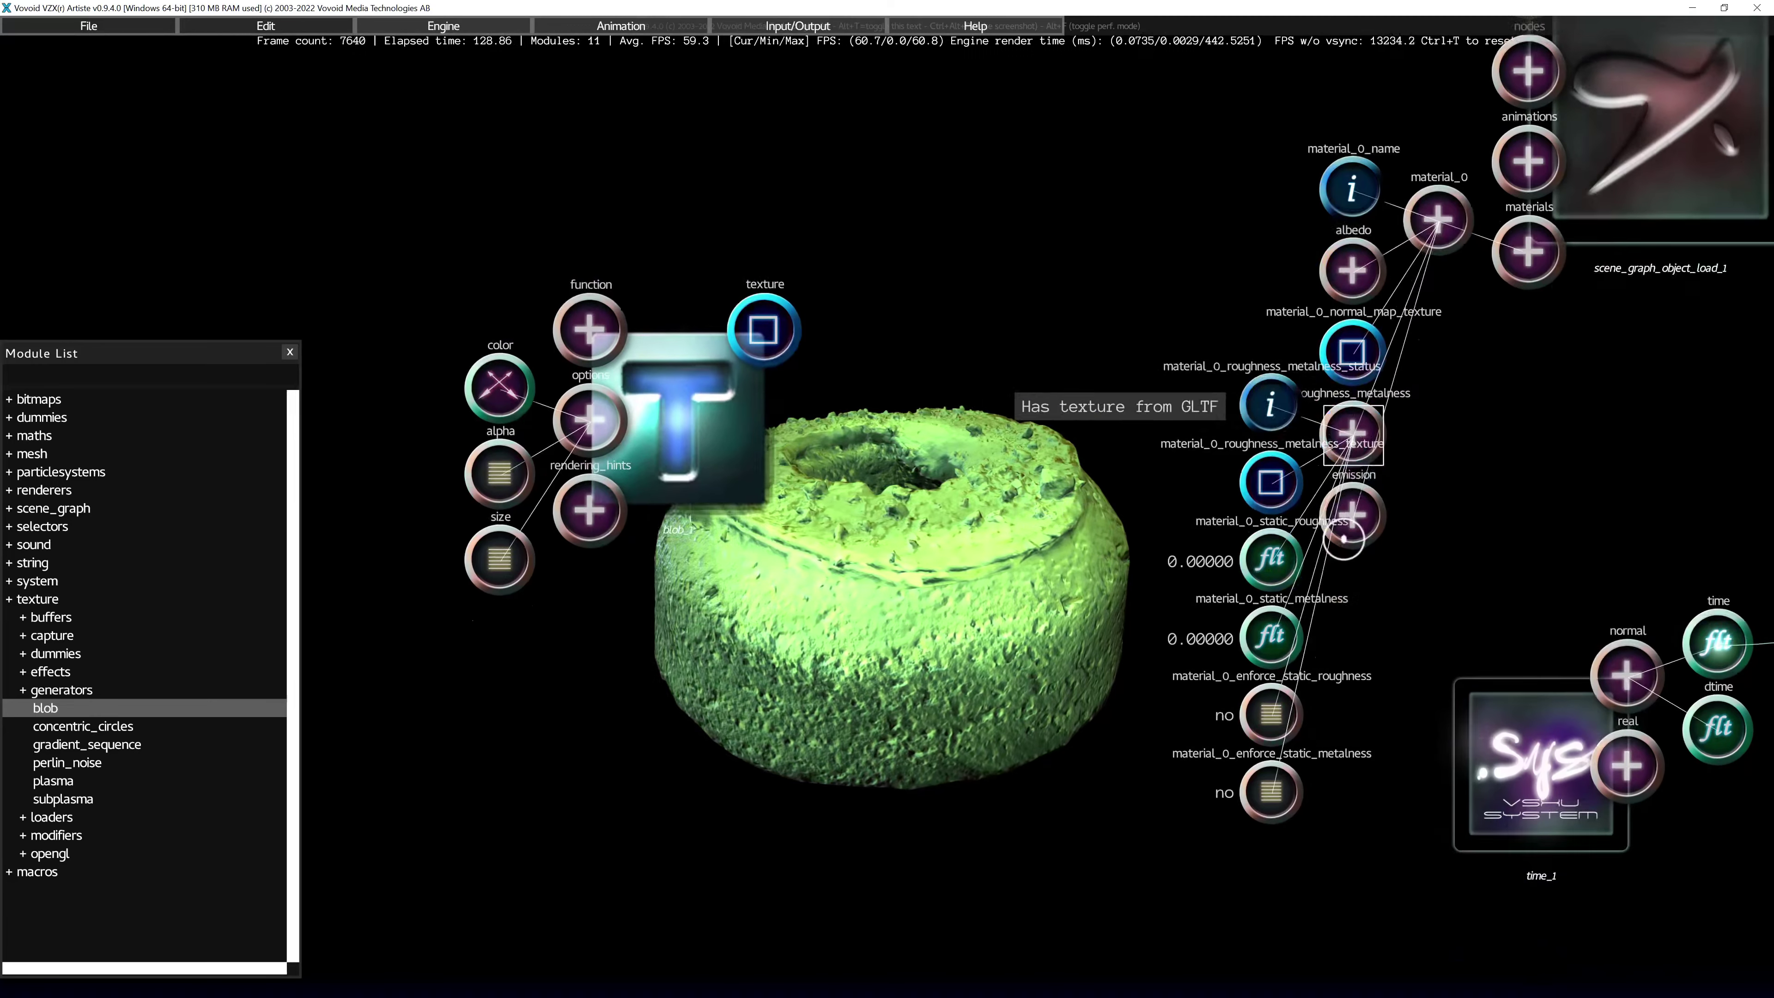
{"action": "scroll", "coordinate": [1344, 538], "scroll_direction": "up", "scroll_amount": 3}
{"action": "right_click", "coordinate": [1448, 564]}
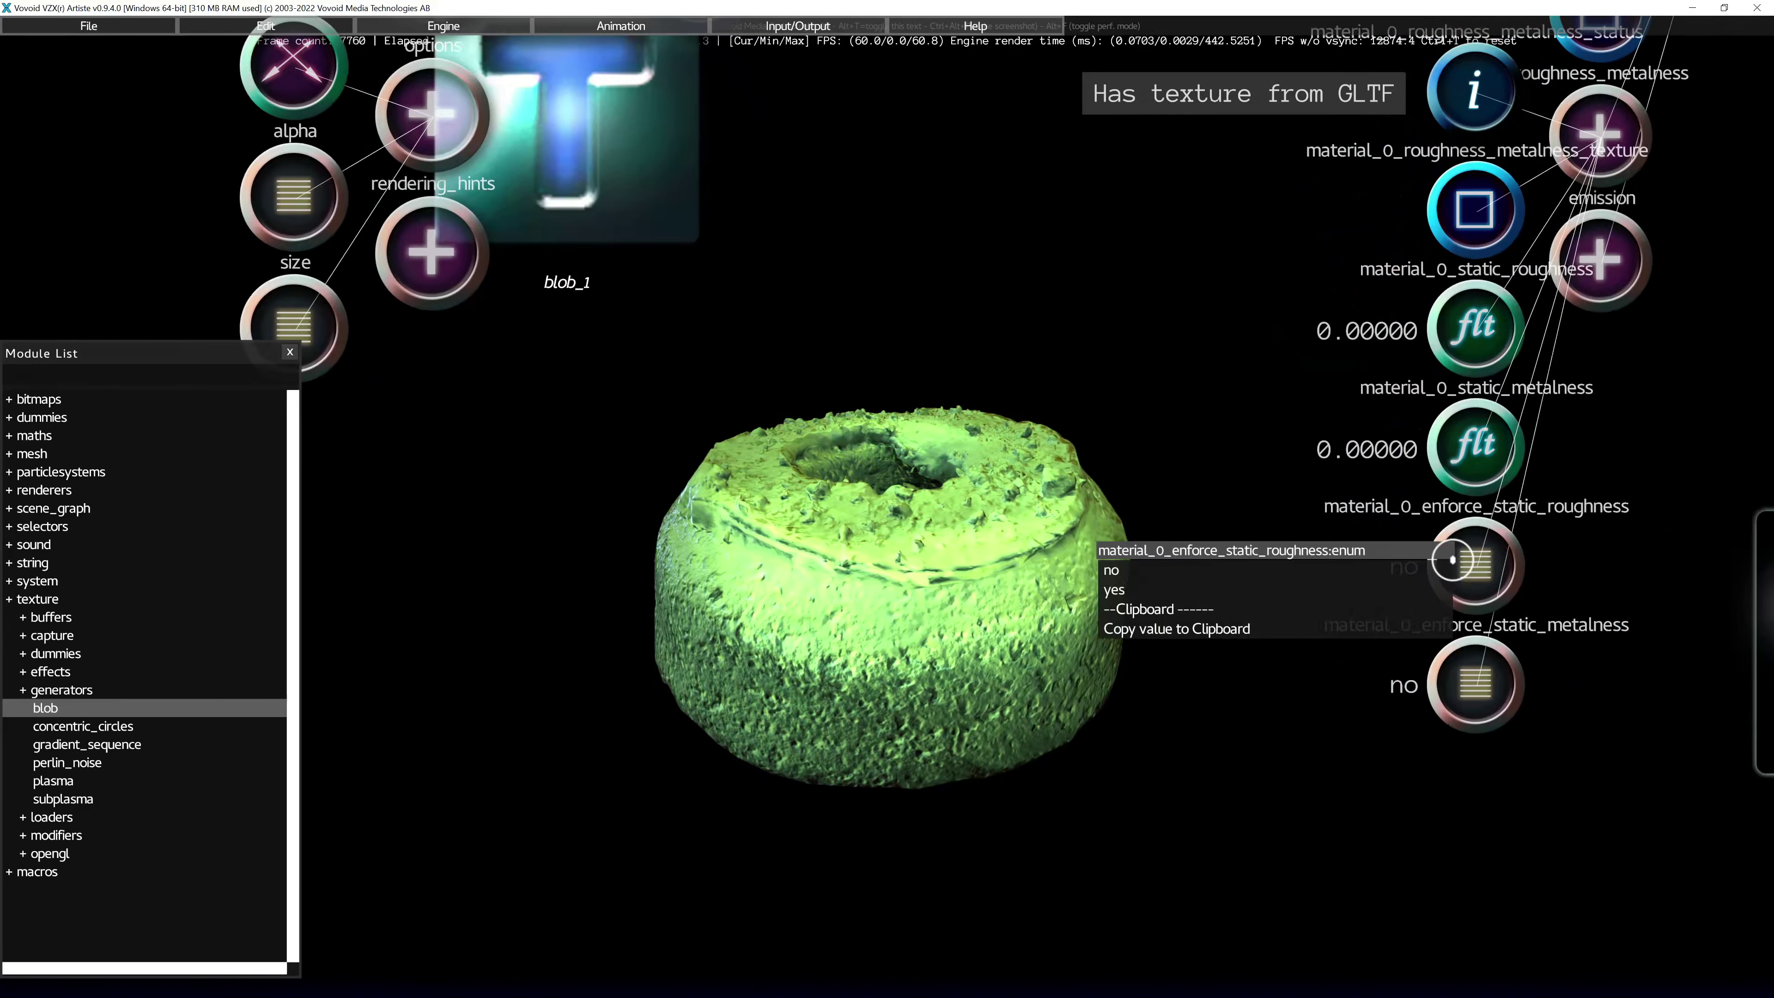
{"action": "left_click", "coordinate": [1328, 586]}
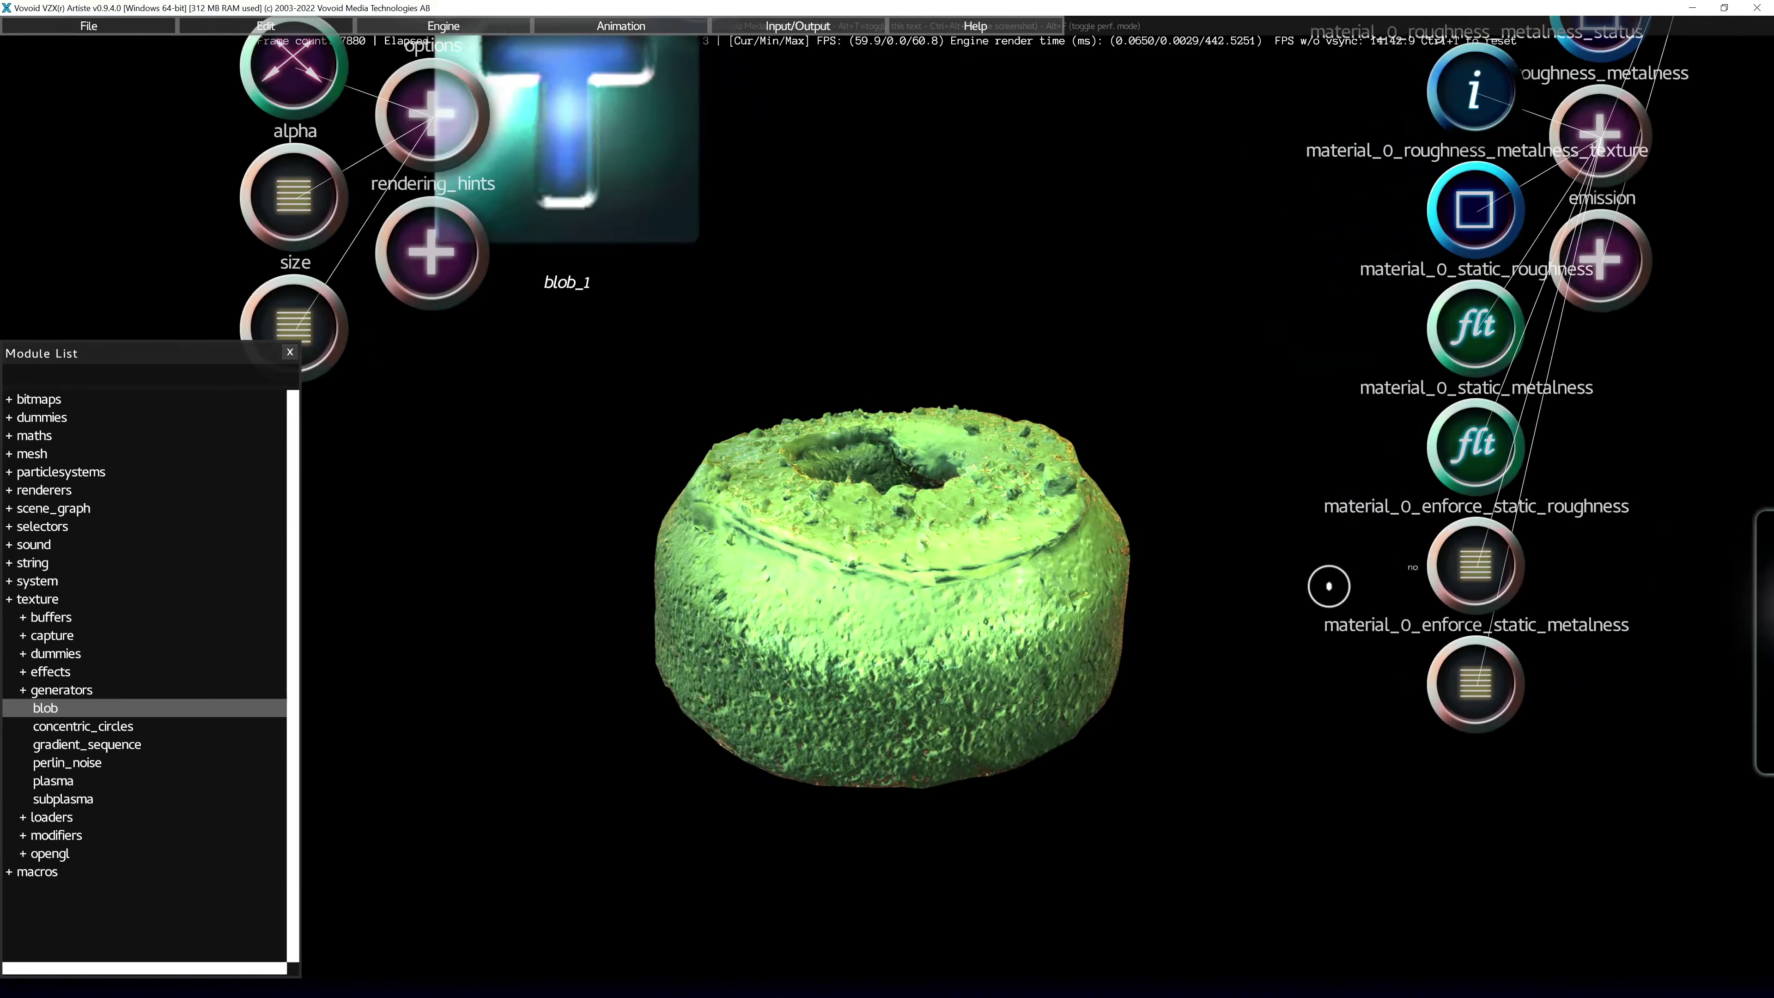
{"action": "left_click", "coordinate": [1475, 329]}
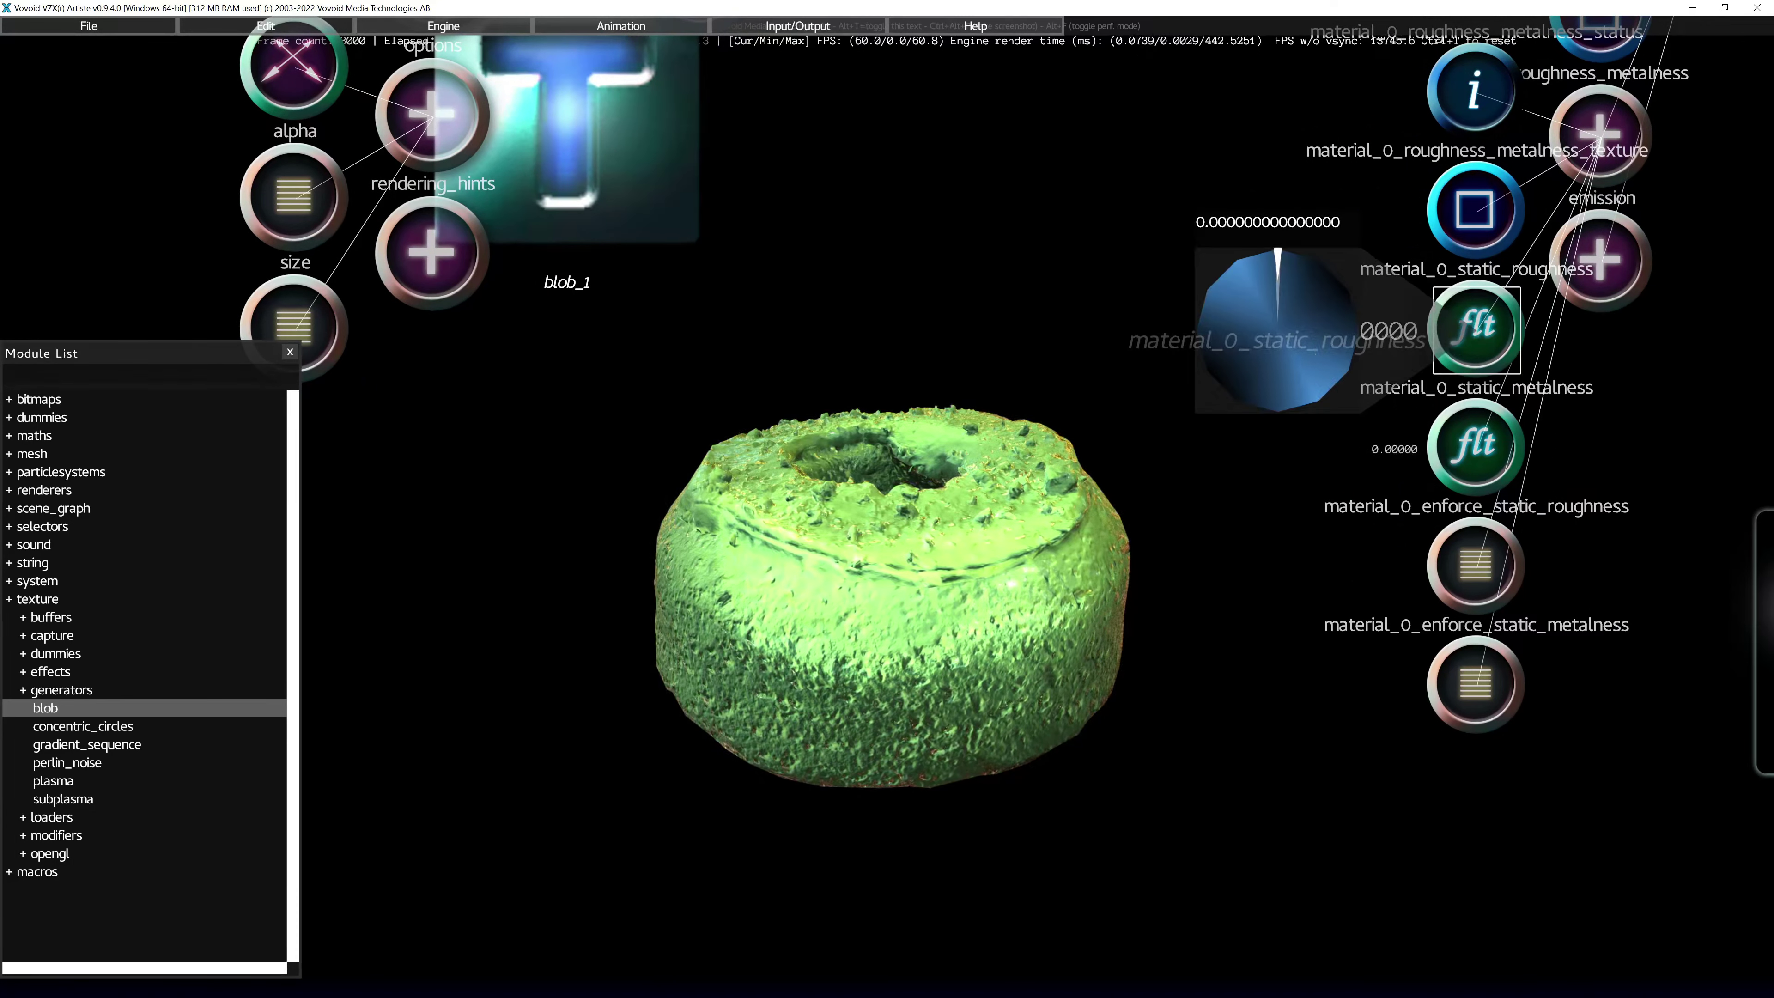
{"action": "left_click_drag", "start_coordinate": [1278, 330], "coordinate": [1278, 258]}
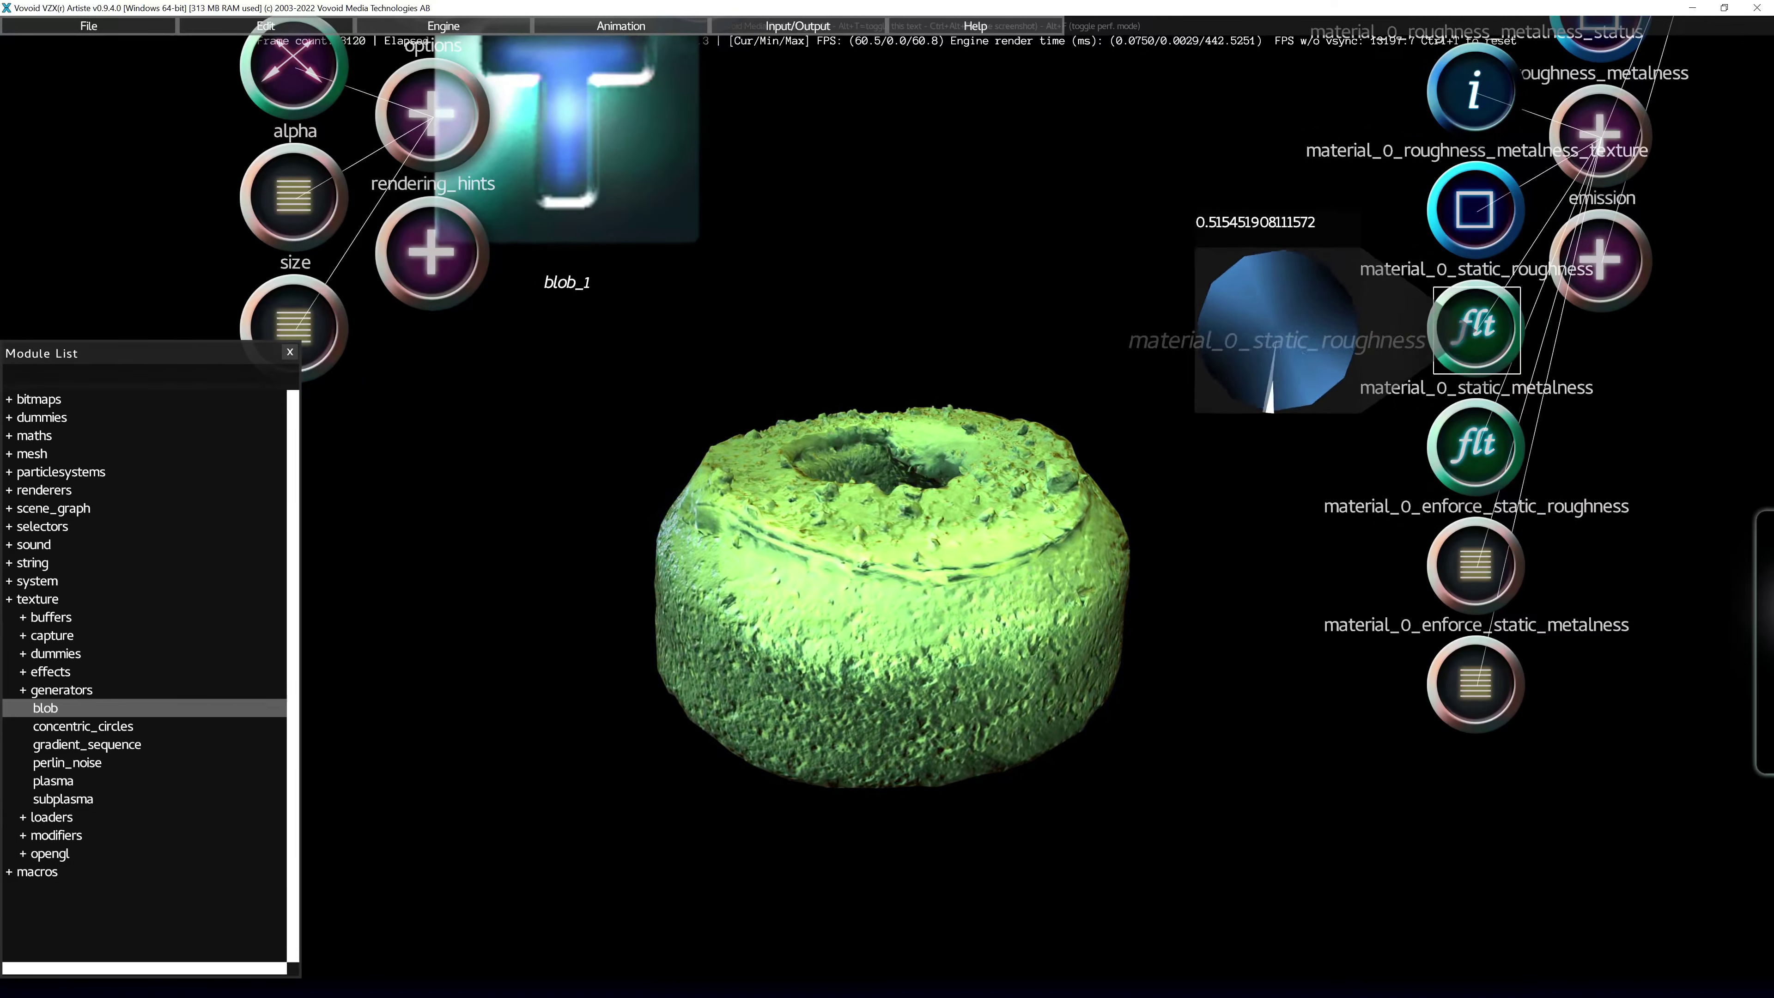
{"action": "left_click_drag", "start_coordinate": [1270, 409], "coordinate": [1224, 268]}
Step: Enforce material_0's static metalness, with static metalness at about 0.845 and static roughness at about 0.444
{"action": "left_click", "coordinate": [1476, 688]}
{"action": "left_click", "coordinate": [1382, 713]}
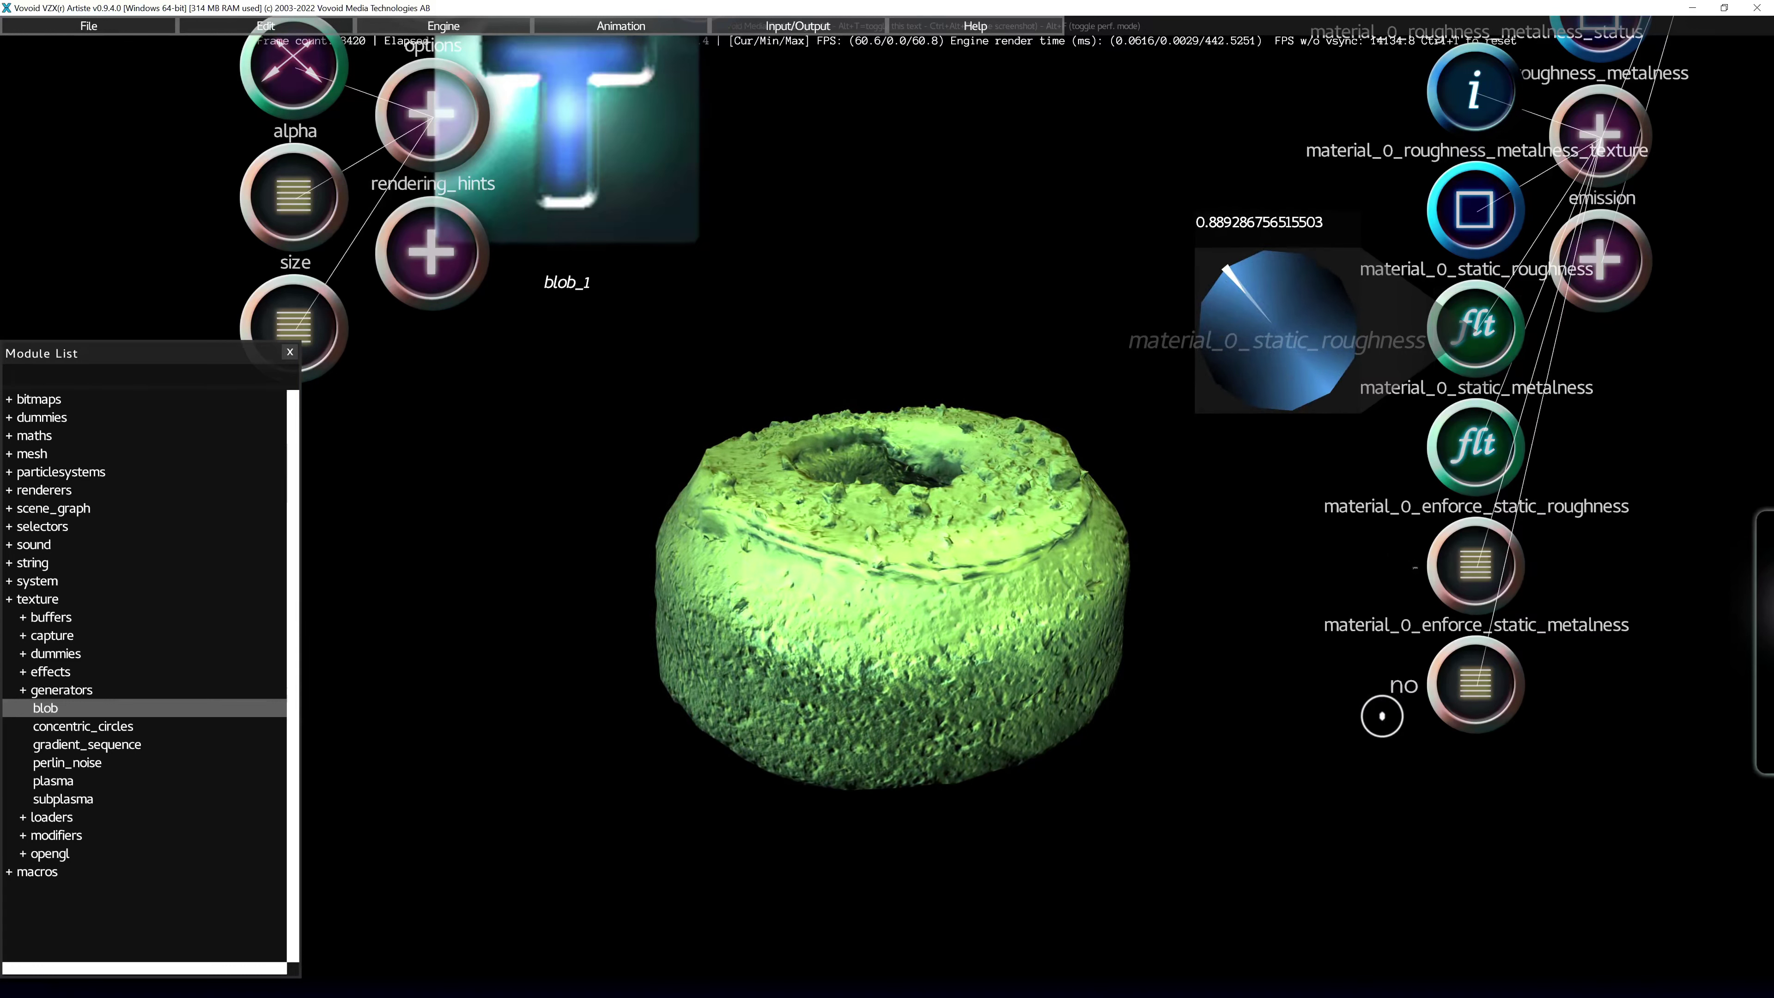
{"action": "left_click", "coordinate": [1475, 447]}
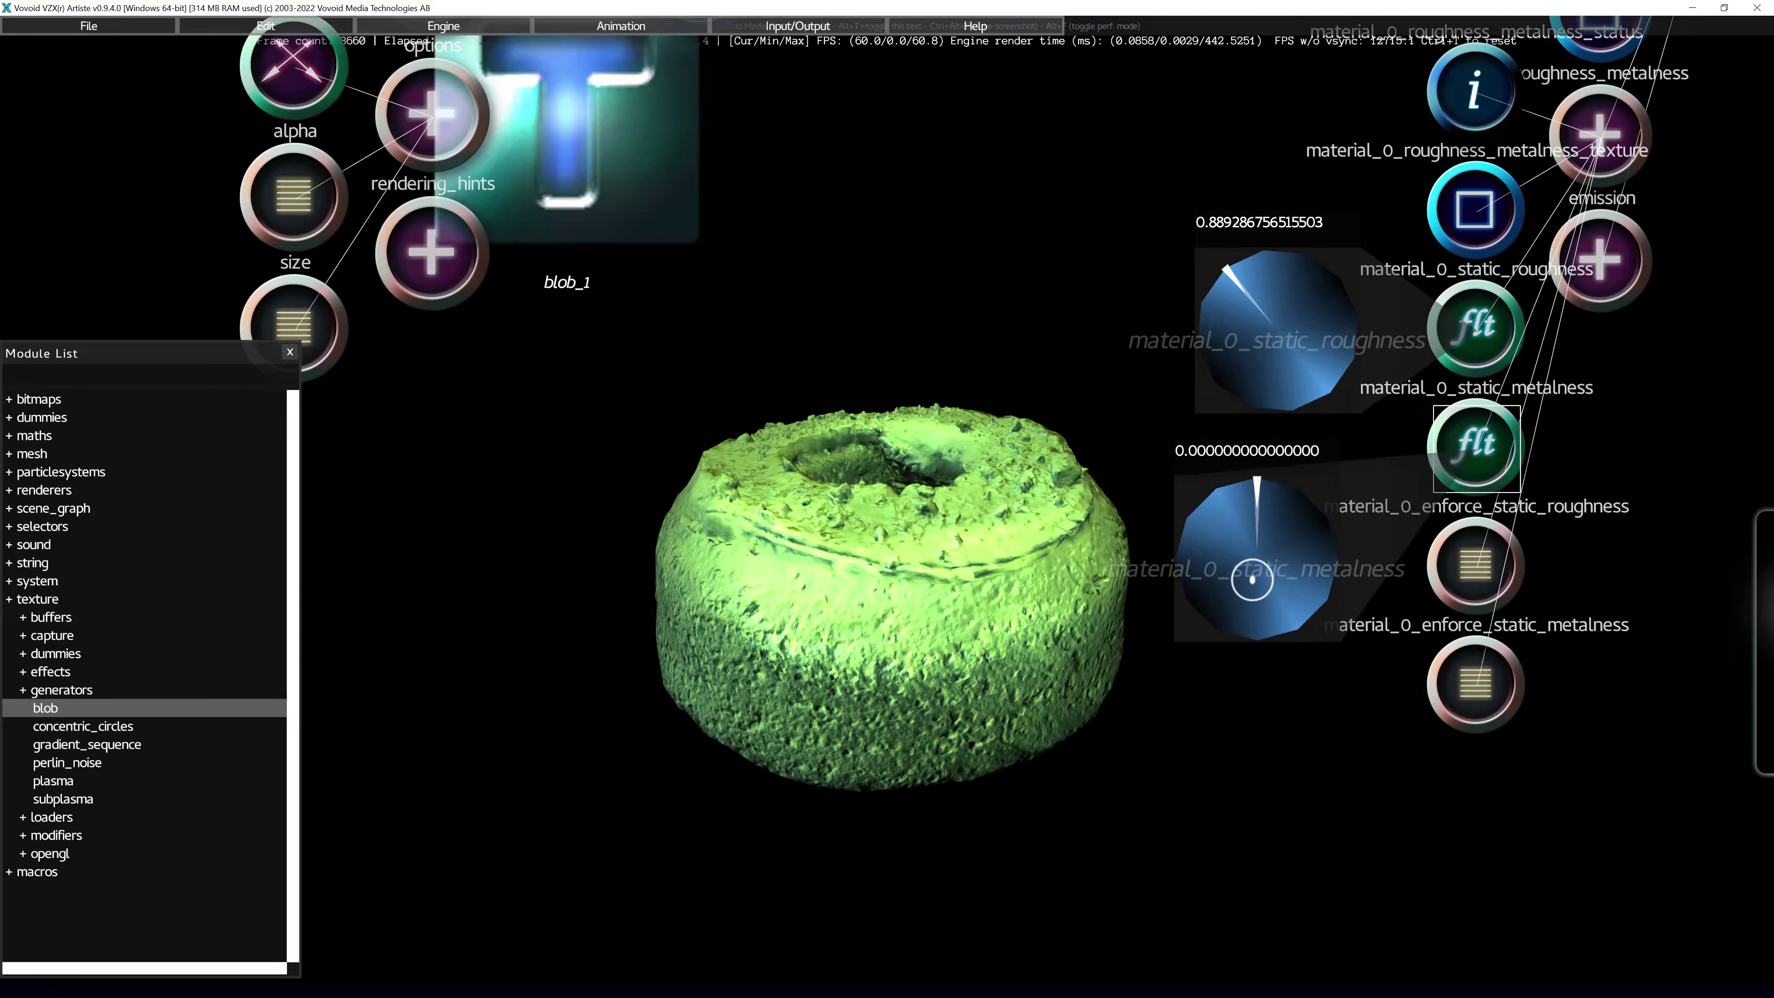
{"action": "left_click_drag", "start_coordinate": [1252, 579], "coordinate": [1261, 583]}
{"action": "left_click_drag", "start_coordinate": [1258, 299], "coordinate": [1265, 314]}
Step: Set material_0's static albedo colour to orange, RGBA 1.000, 0.448, 0.182, 1.000
{"action": "key", "text": "w"}
{"action": "left_click", "coordinate": [1591, 519]}
{"action": "left_click", "coordinate": [1578, 282]}
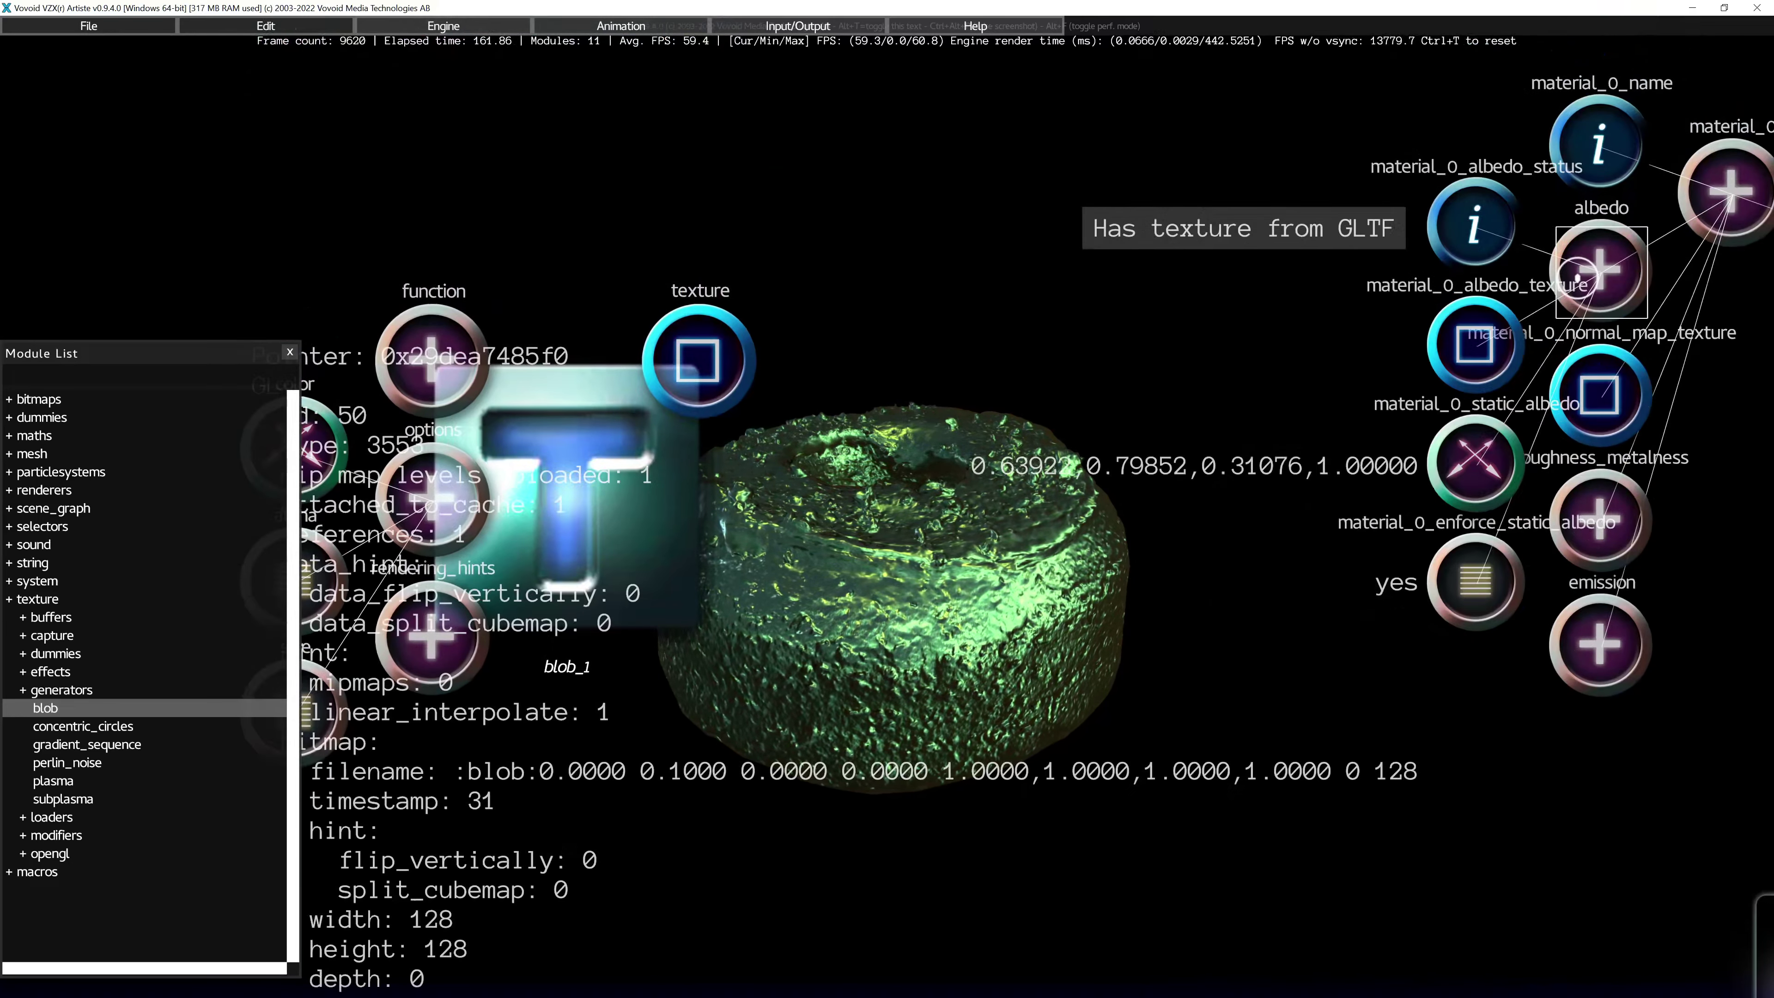
{"action": "left_click", "coordinate": [1466, 442]}
{"action": "left_click_drag", "start_coordinate": [1244, 364], "coordinate": [1286, 364]}
{"action": "mouse_move", "coordinate": [1252, 444]}
{"action": "left_mouse_down"}
{"action": "mouse_move", "coordinate": [1252, 579]}
{"action": "mouse_move", "coordinate": [1231, 475]}
{"action": "mouse_move", "coordinate": [1145, 466]}
{"action": "mouse_move", "coordinate": [1028, 510]}
{"action": "mouse_move", "coordinate": [1025, 548]}
{"action": "mouse_move", "coordinate": [1025, 517]}
{"action": "mouse_move", "coordinate": [1253, 474]}
{"action": "left_mouse_up"}
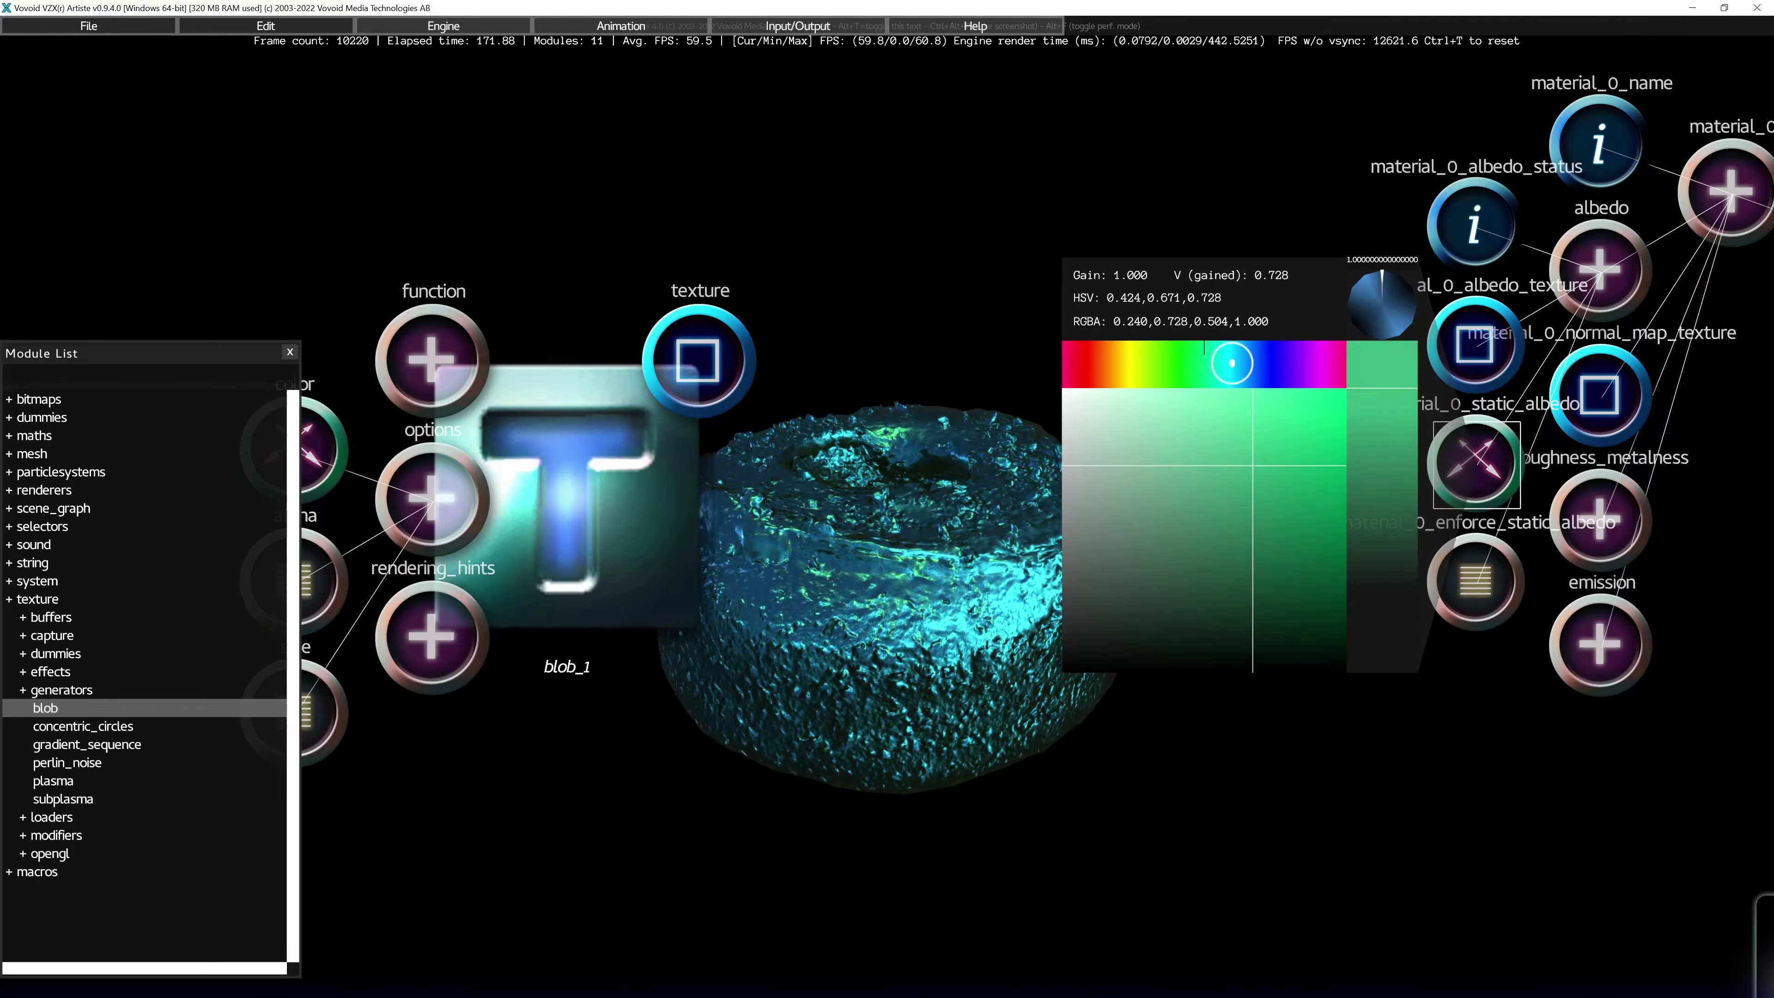
{"action": "left_click_drag", "start_coordinate": [1230, 362], "coordinate": [1335, 363]}
{"action": "mouse_move", "coordinate": [1253, 464]}
{"action": "left_mouse_down"}
{"action": "mouse_move", "coordinate": [1228, 503]}
{"action": "mouse_move", "coordinate": [1260, 468]}
{"action": "mouse_move", "coordinate": [1277, 391]}
{"action": "mouse_move", "coordinate": [1293, 396]}
{"action": "left_mouse_up"}
Step: Collapse the albedo group and connect the blob module's texture to material_0's emission texture
{"action": "left_click", "coordinate": [921, 515]}
{"action": "key", "text": "d"}
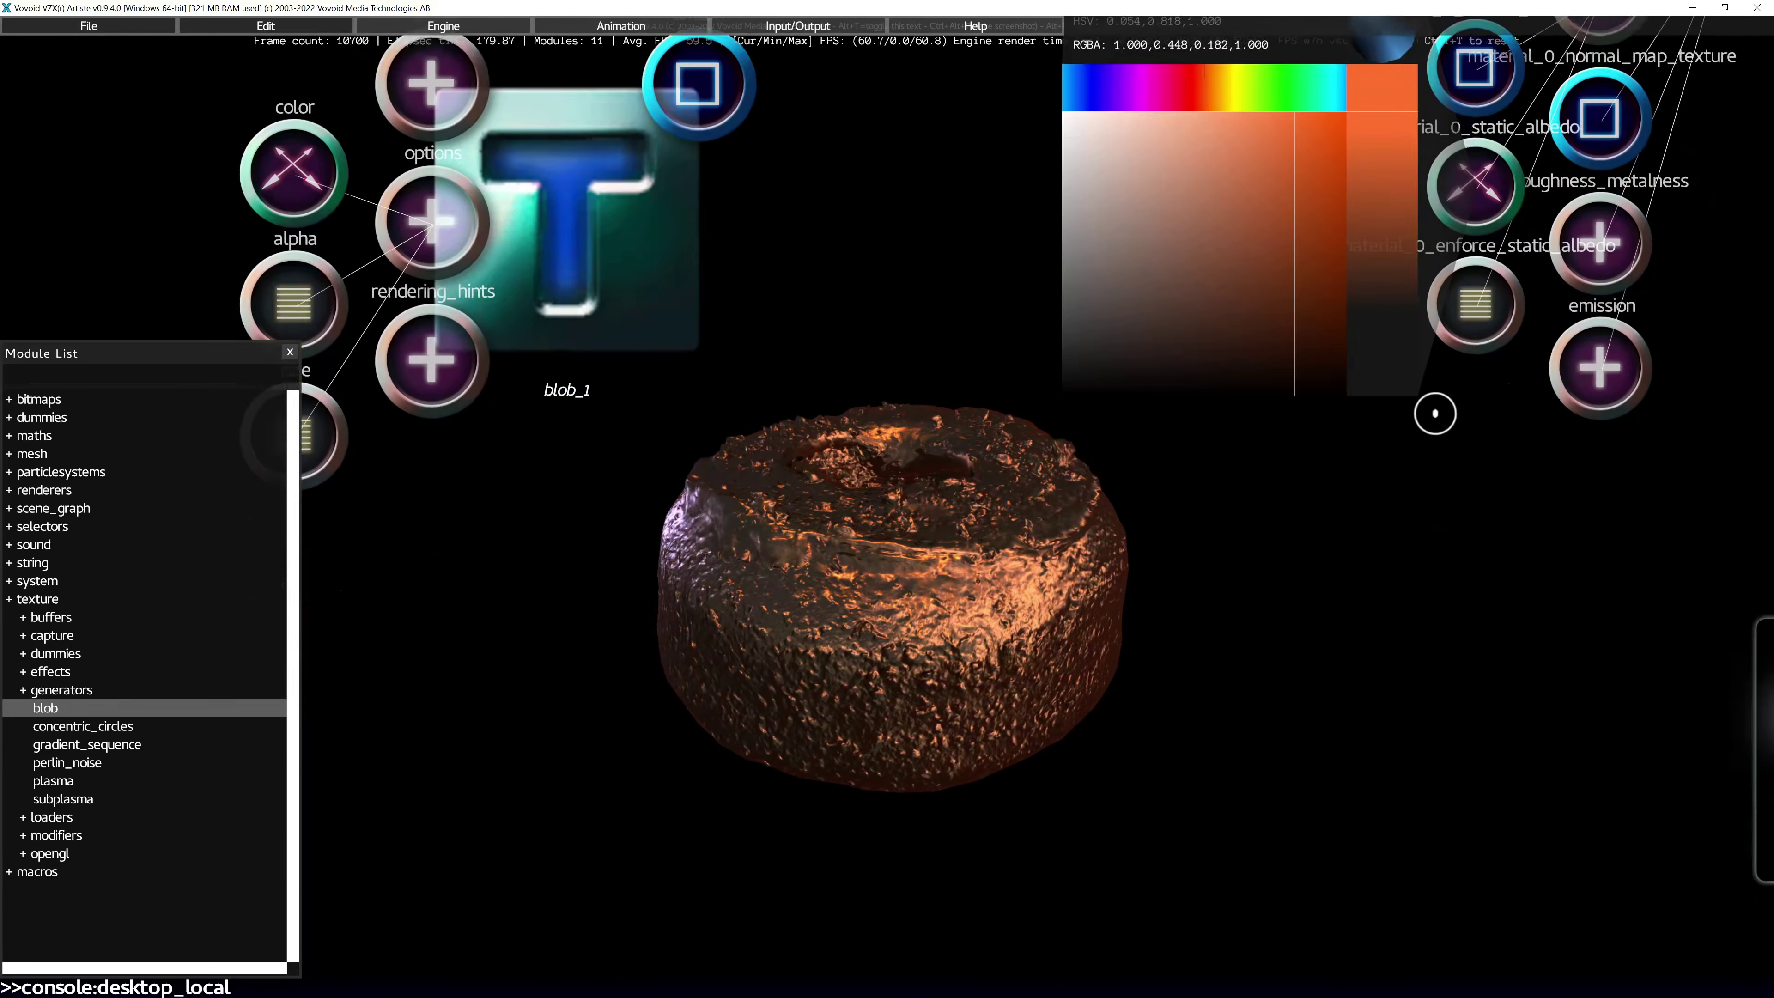
{"action": "key", "text": "e"}
{"action": "left_click", "coordinate": [1577, 445]}
{"action": "key", "text": "d"}
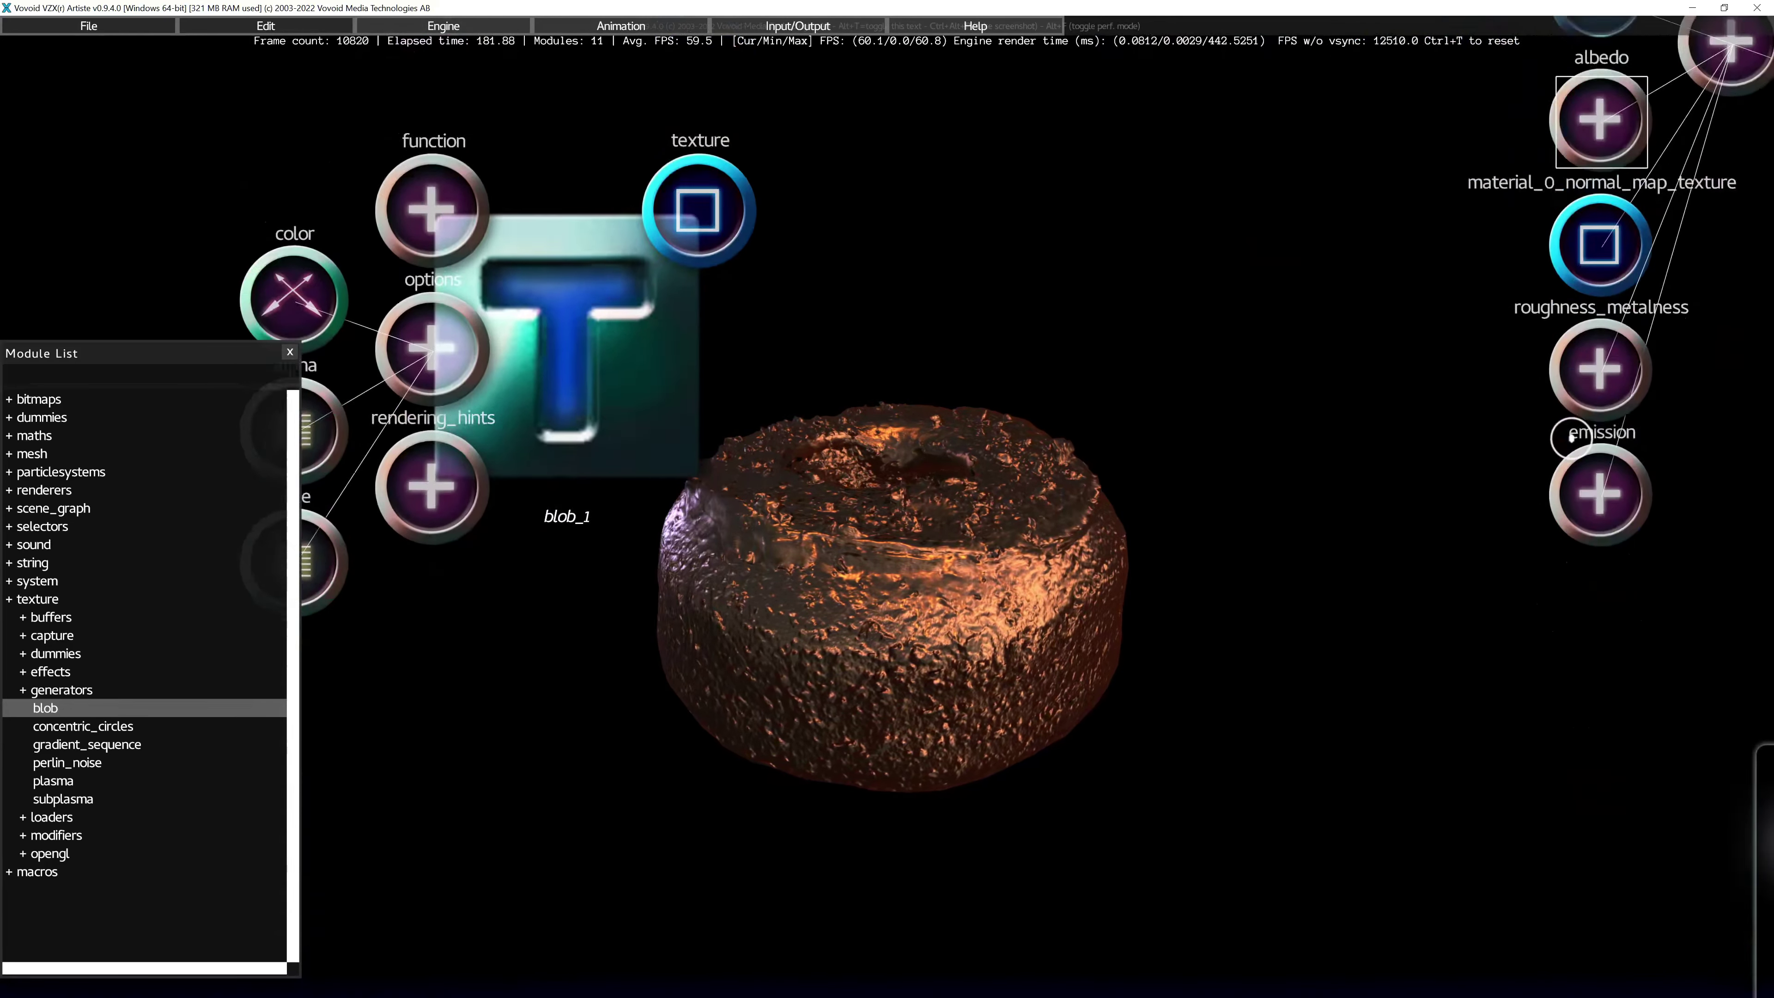
{"action": "left_click", "coordinate": [1590, 370]}
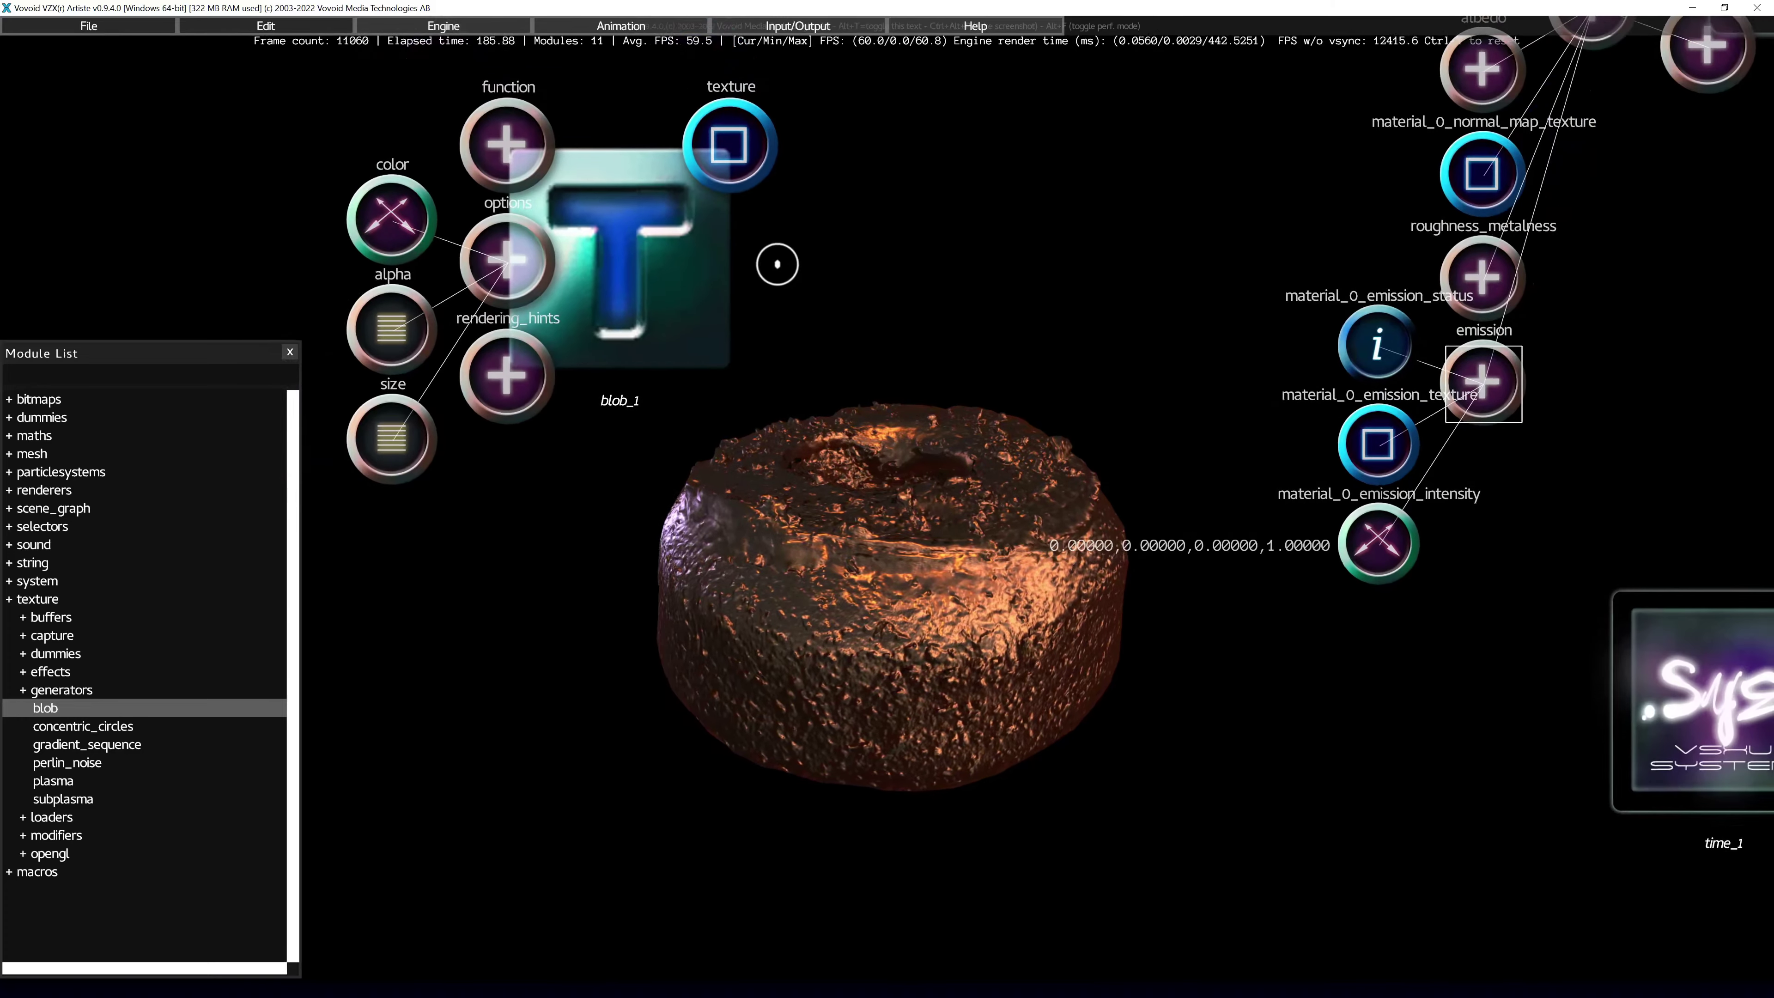
{"action": "left_click_drag", "start_coordinate": [727, 144], "coordinate": [1377, 442]}
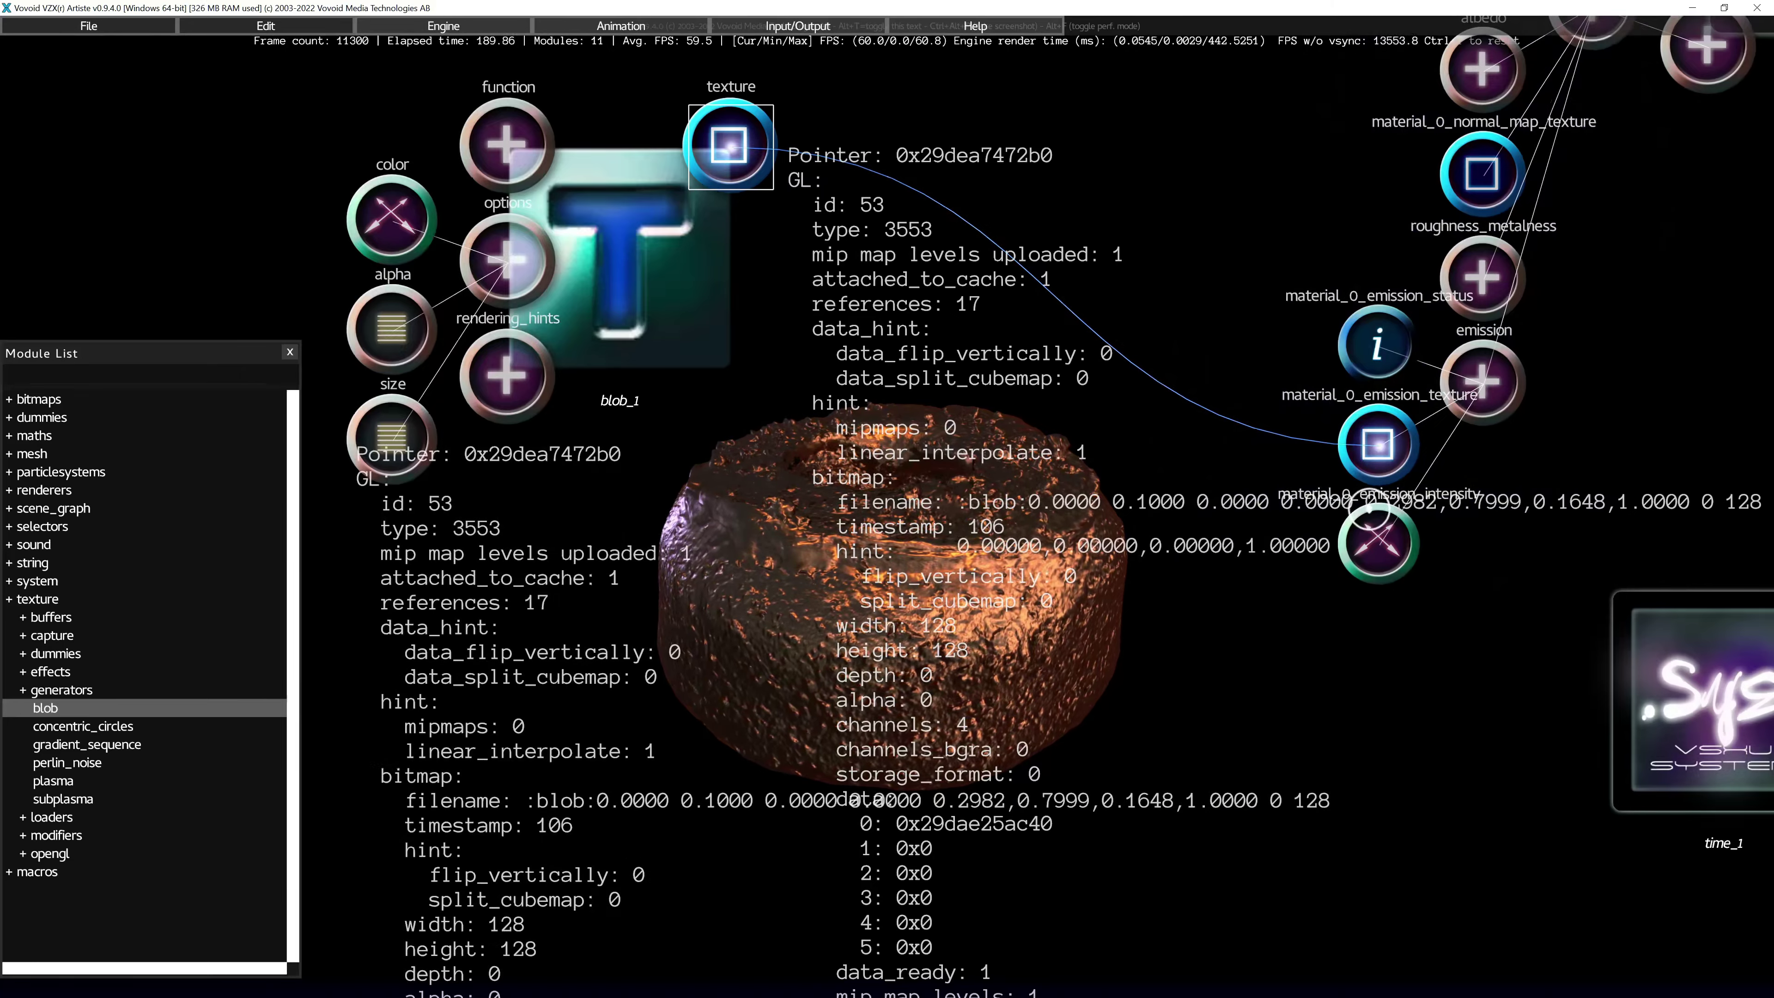
Step: Set material_0's emission intensity to light green, RGBA 0.545, 1.000, 0.338, 1.000
{"action": "left_click", "coordinate": [1378, 542]}
{"action": "mouse_move", "coordinate": [1109, 659]}
{"action": "left_mouse_down"}
{"action": "mouse_move", "coordinate": [1240, 582]}
{"action": "mouse_move", "coordinate": [1263, 456]}
{"action": "mouse_move", "coordinate": [1327, 452]}
{"action": "left_mouse_up"}
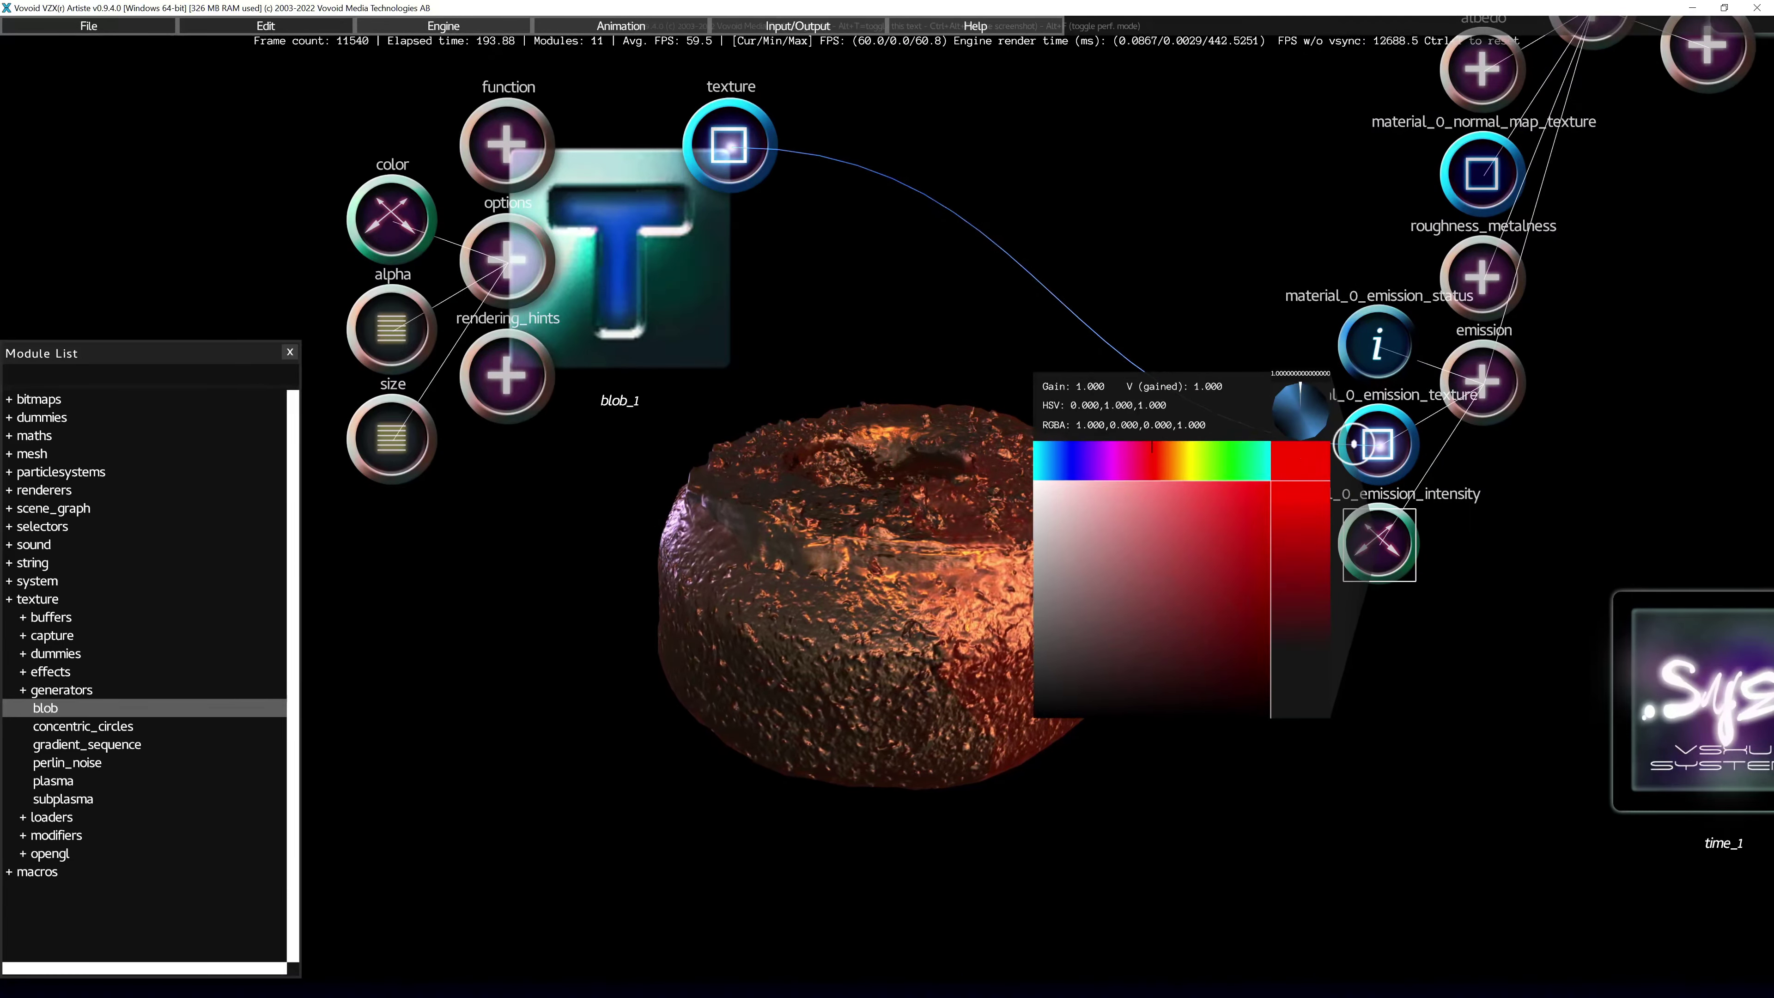
{"action": "left_click_drag", "start_coordinate": [1135, 464], "coordinate": [1231, 464]}
{"action": "left_click_drag", "start_coordinate": [1048, 461], "coordinate": [1143, 470]}
{"action": "key", "text": "a"}
{"action": "key", "text": "s"}
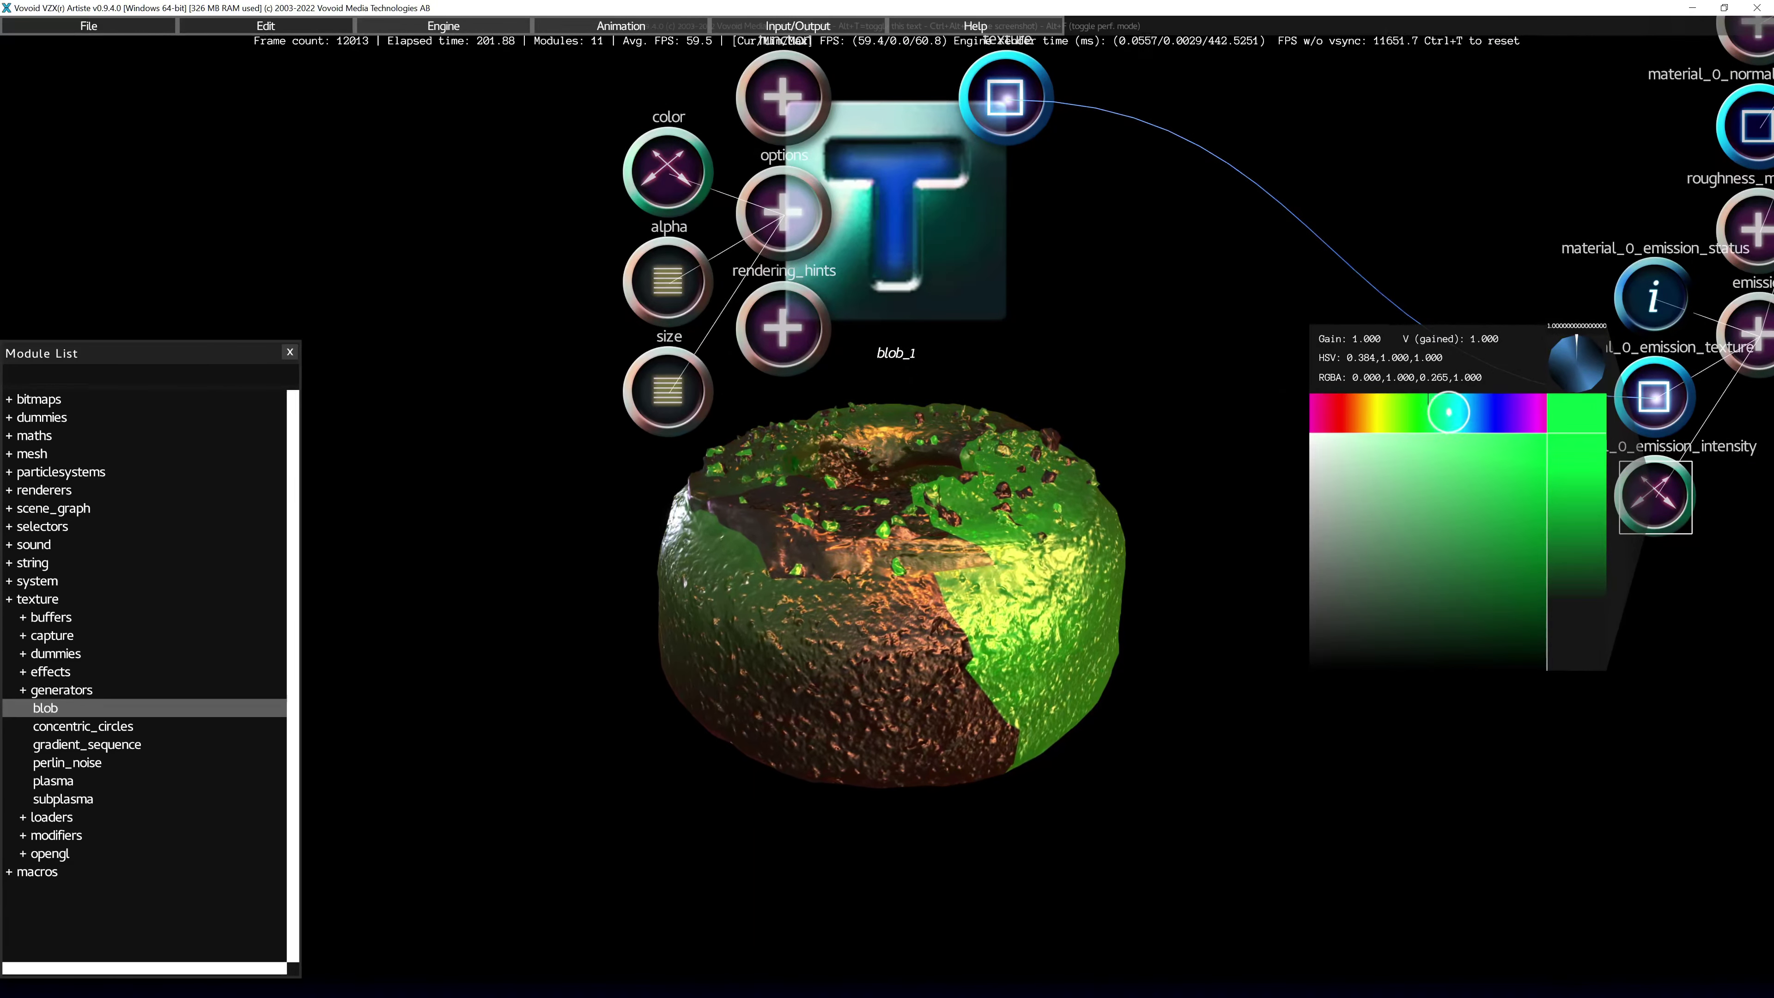
{"action": "mouse_move", "coordinate": [1449, 412]}
{"action": "left_mouse_down"}
{"action": "mouse_move", "coordinate": [1517, 412]}
{"action": "mouse_move", "coordinate": [1347, 468]}
{"action": "mouse_move", "coordinate": [1261, 396]}
{"action": "mouse_move", "coordinate": [1451, 476]}
{"action": "mouse_move", "coordinate": [1467, 428]}
{"action": "left_mouse_up"}
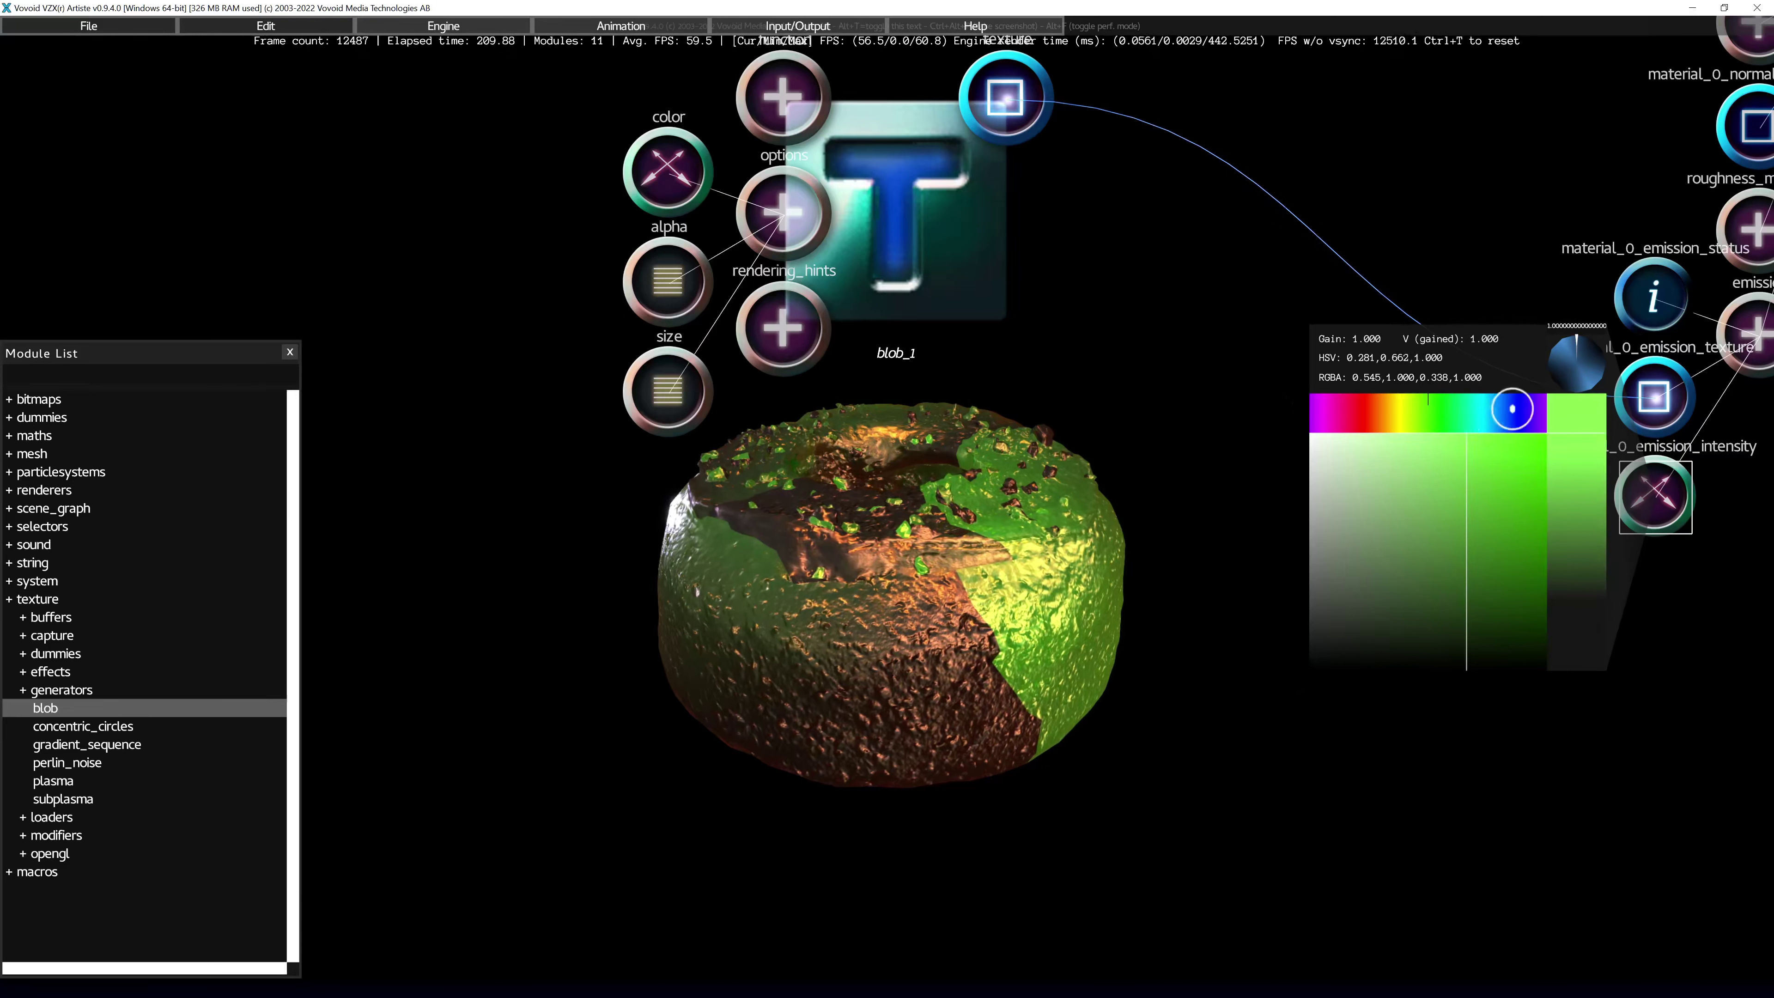
Step: Try an emission intensity gain of 4.075, return it to 1.000 and close the colour control
{"action": "mouse_move", "coordinate": [1586, 385]}
{"action": "left_mouse_down"}
{"action": "mouse_move", "coordinate": [1555, 355]}
{"action": "mouse_move", "coordinate": [1600, 355]}
{"action": "left_mouse_up"}
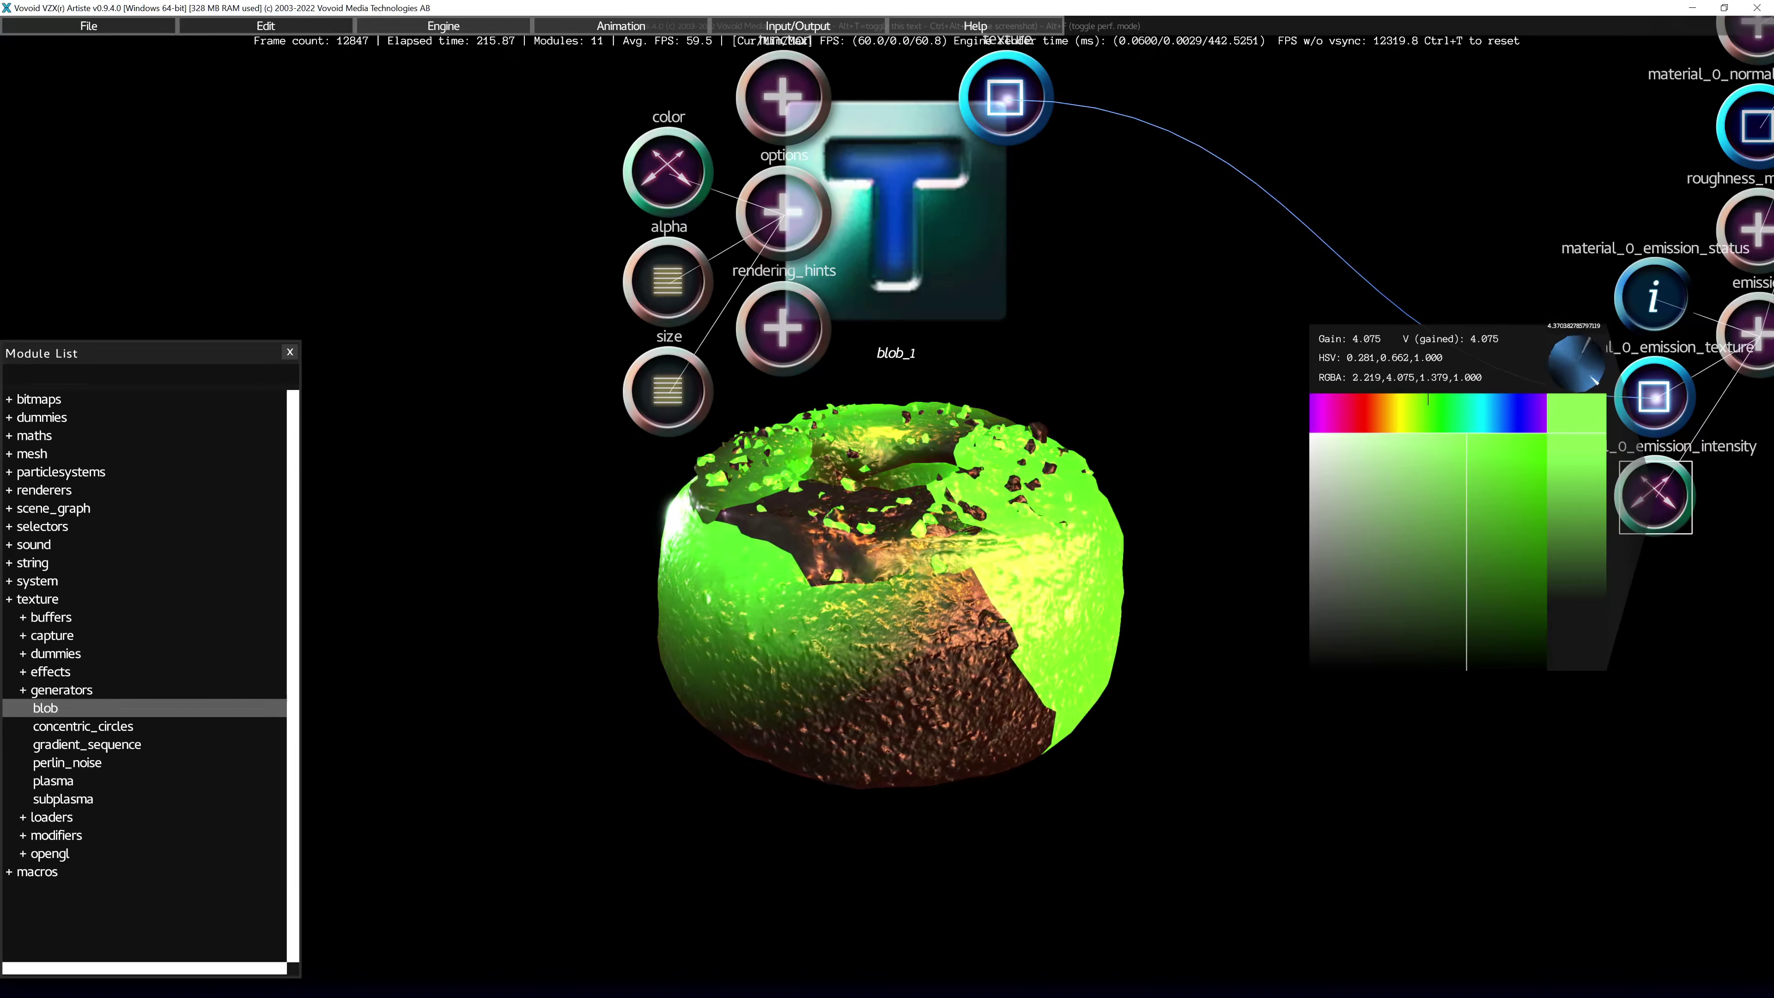
{"action": "left_click_drag", "start_coordinate": [1576, 364], "coordinate": [1577, 393]}
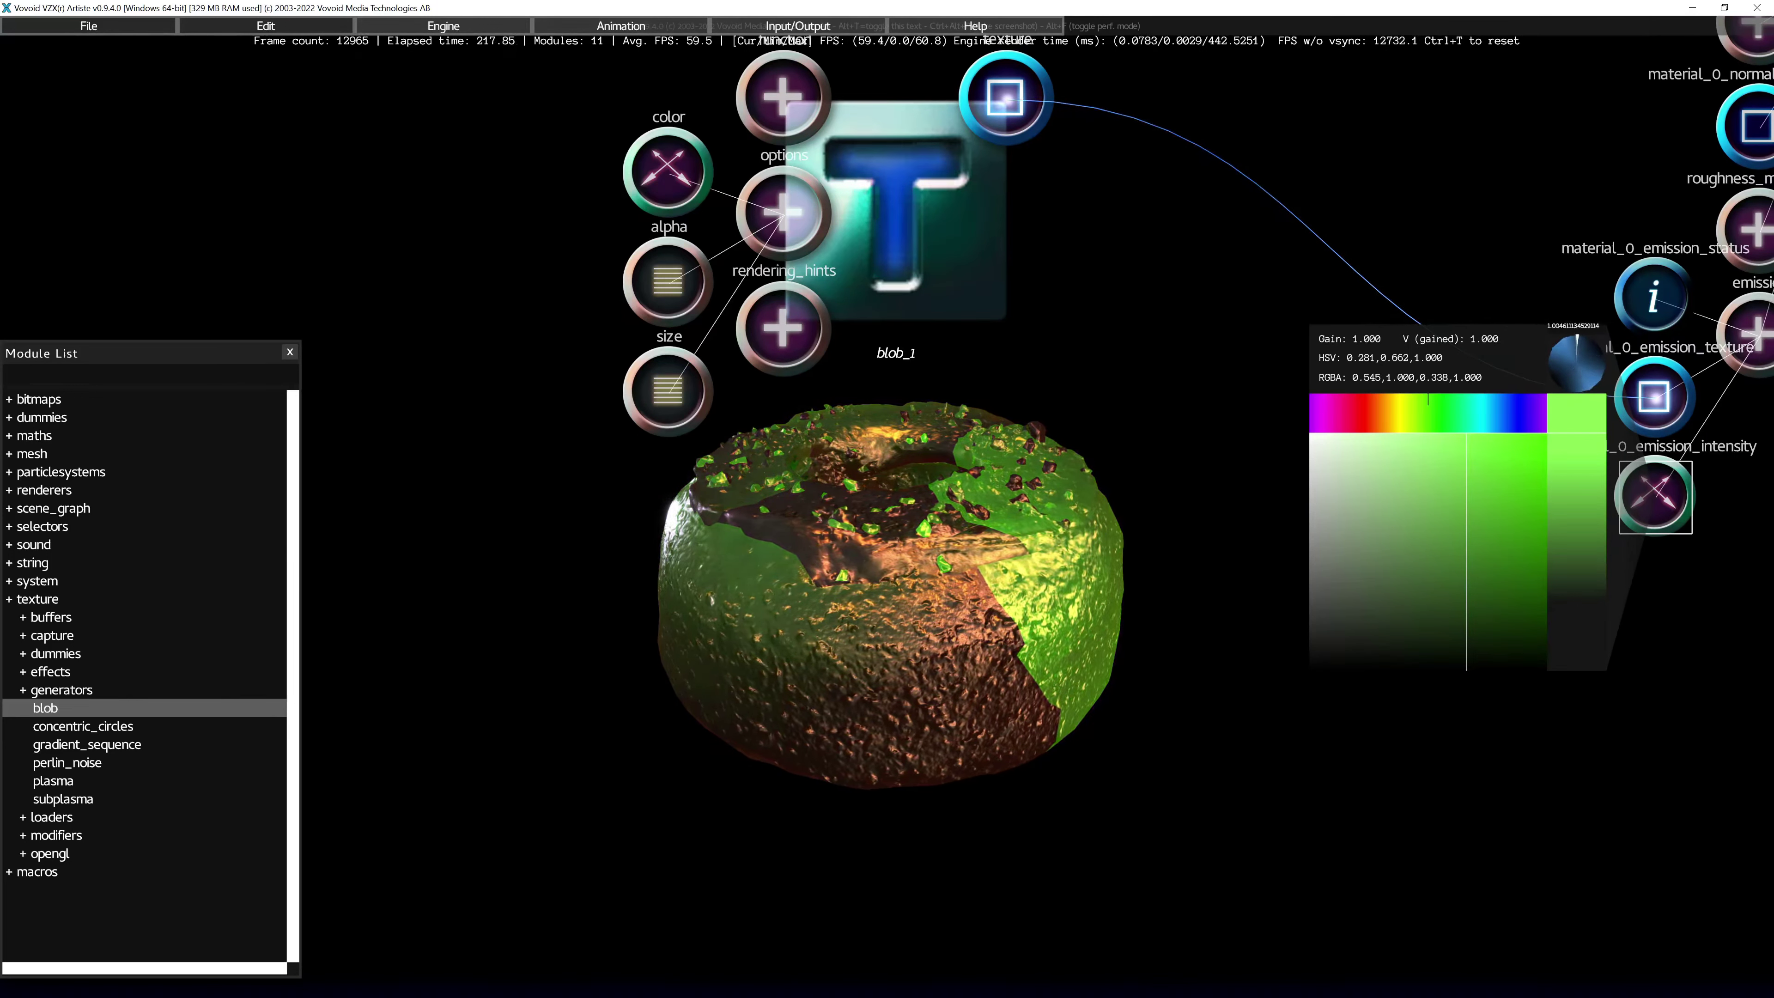
{"action": "double_click", "coordinate": [1473, 369]}
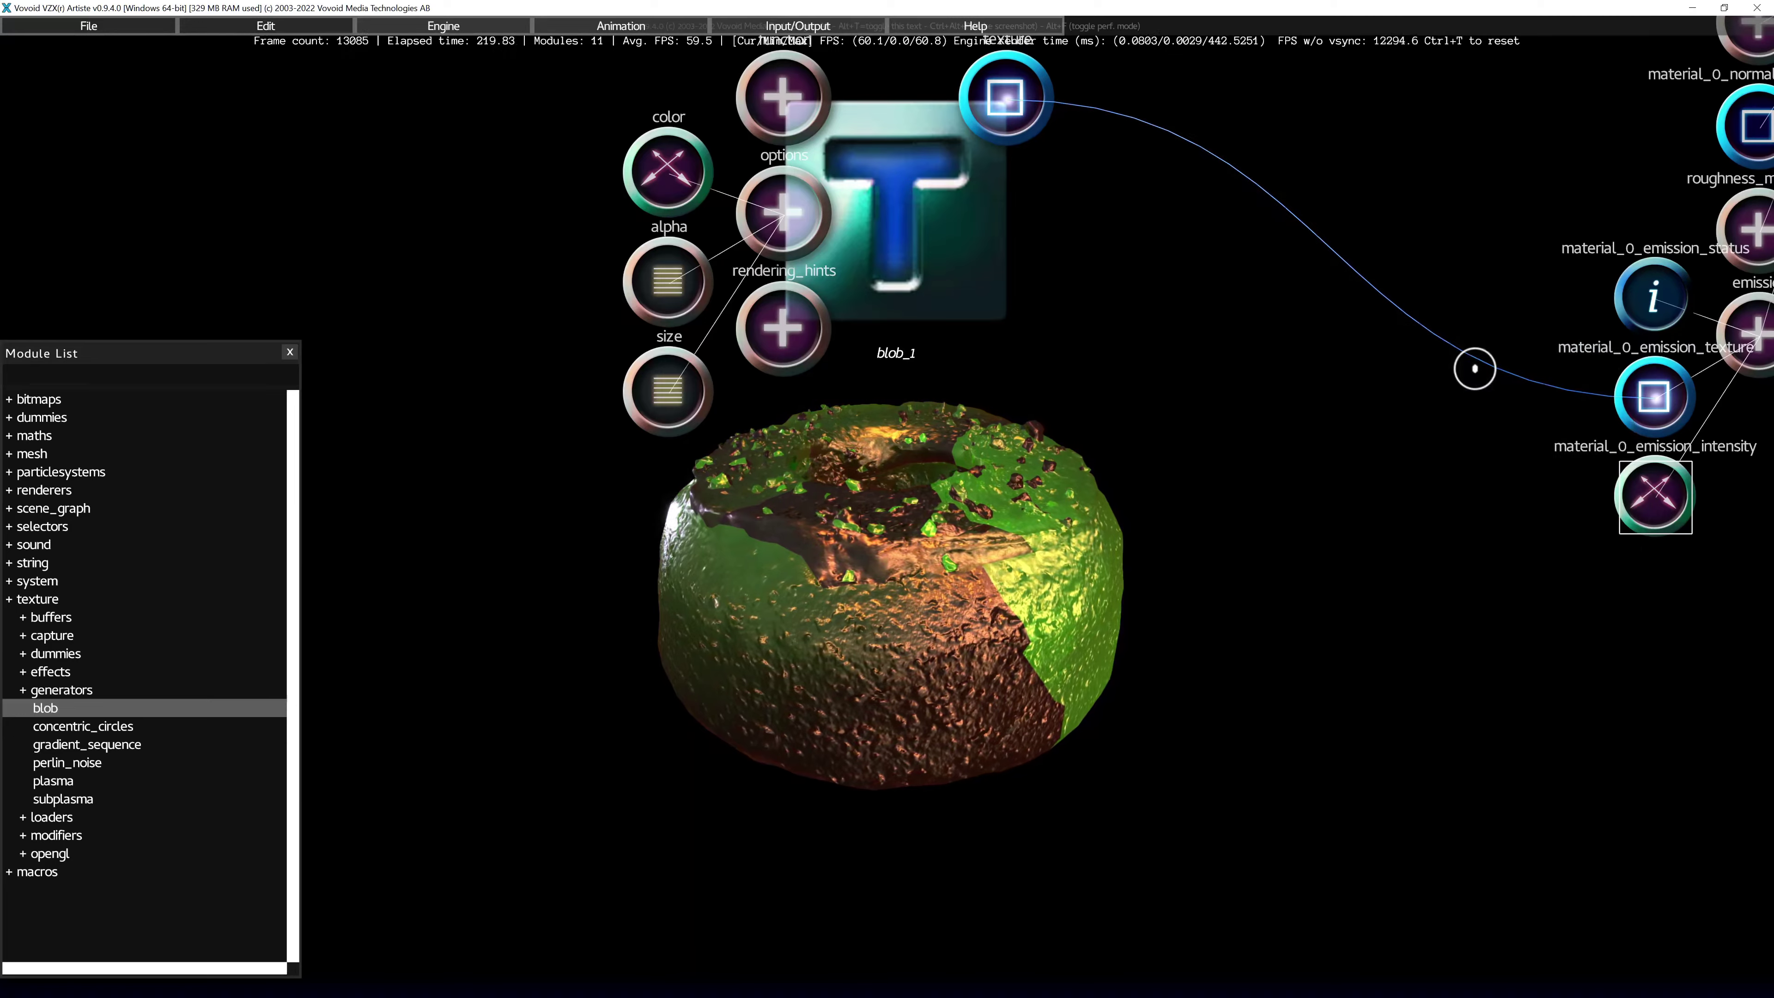
Step: Disconnect the blob module's texture from material_0's emission texture
{"action": "scroll", "coordinate": [1473, 369], "scroll_direction": "down", "scroll_amount": 3}
{"action": "scroll", "coordinate": [1446, 409], "scroll_direction": "down", "scroll_amount": 3}
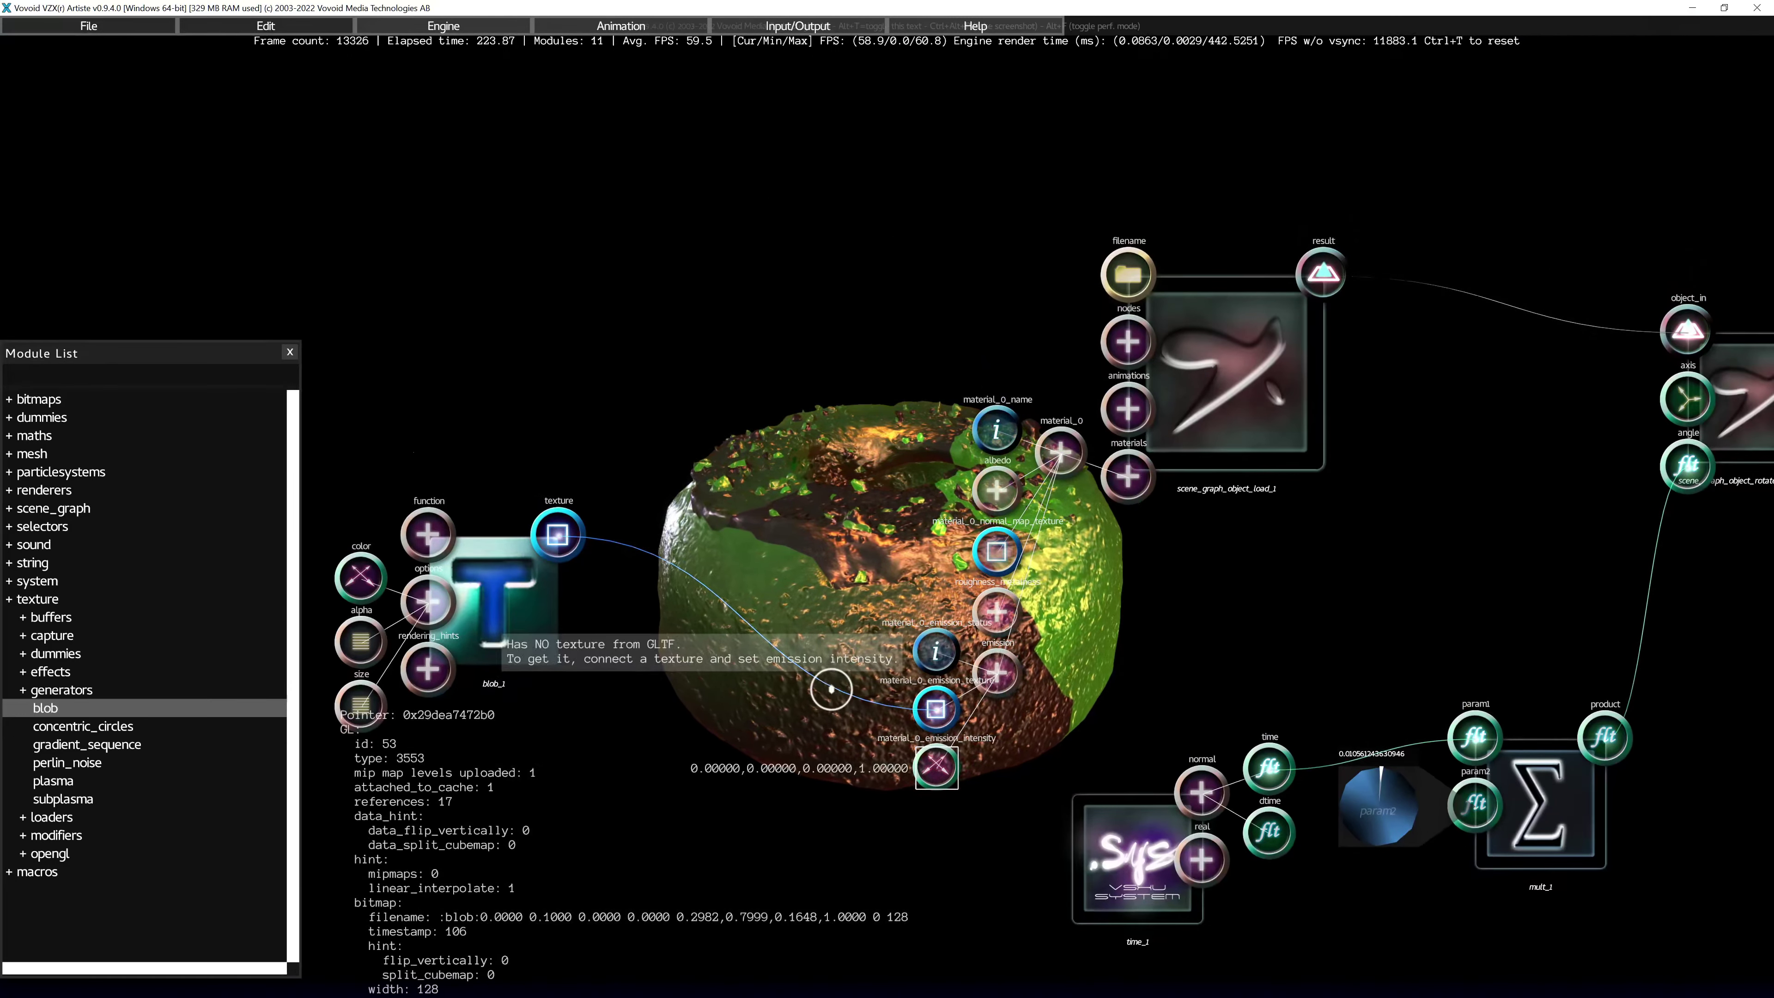
{"action": "right_click", "coordinate": [833, 690]}
{"action": "left_click", "coordinate": [837, 695]}
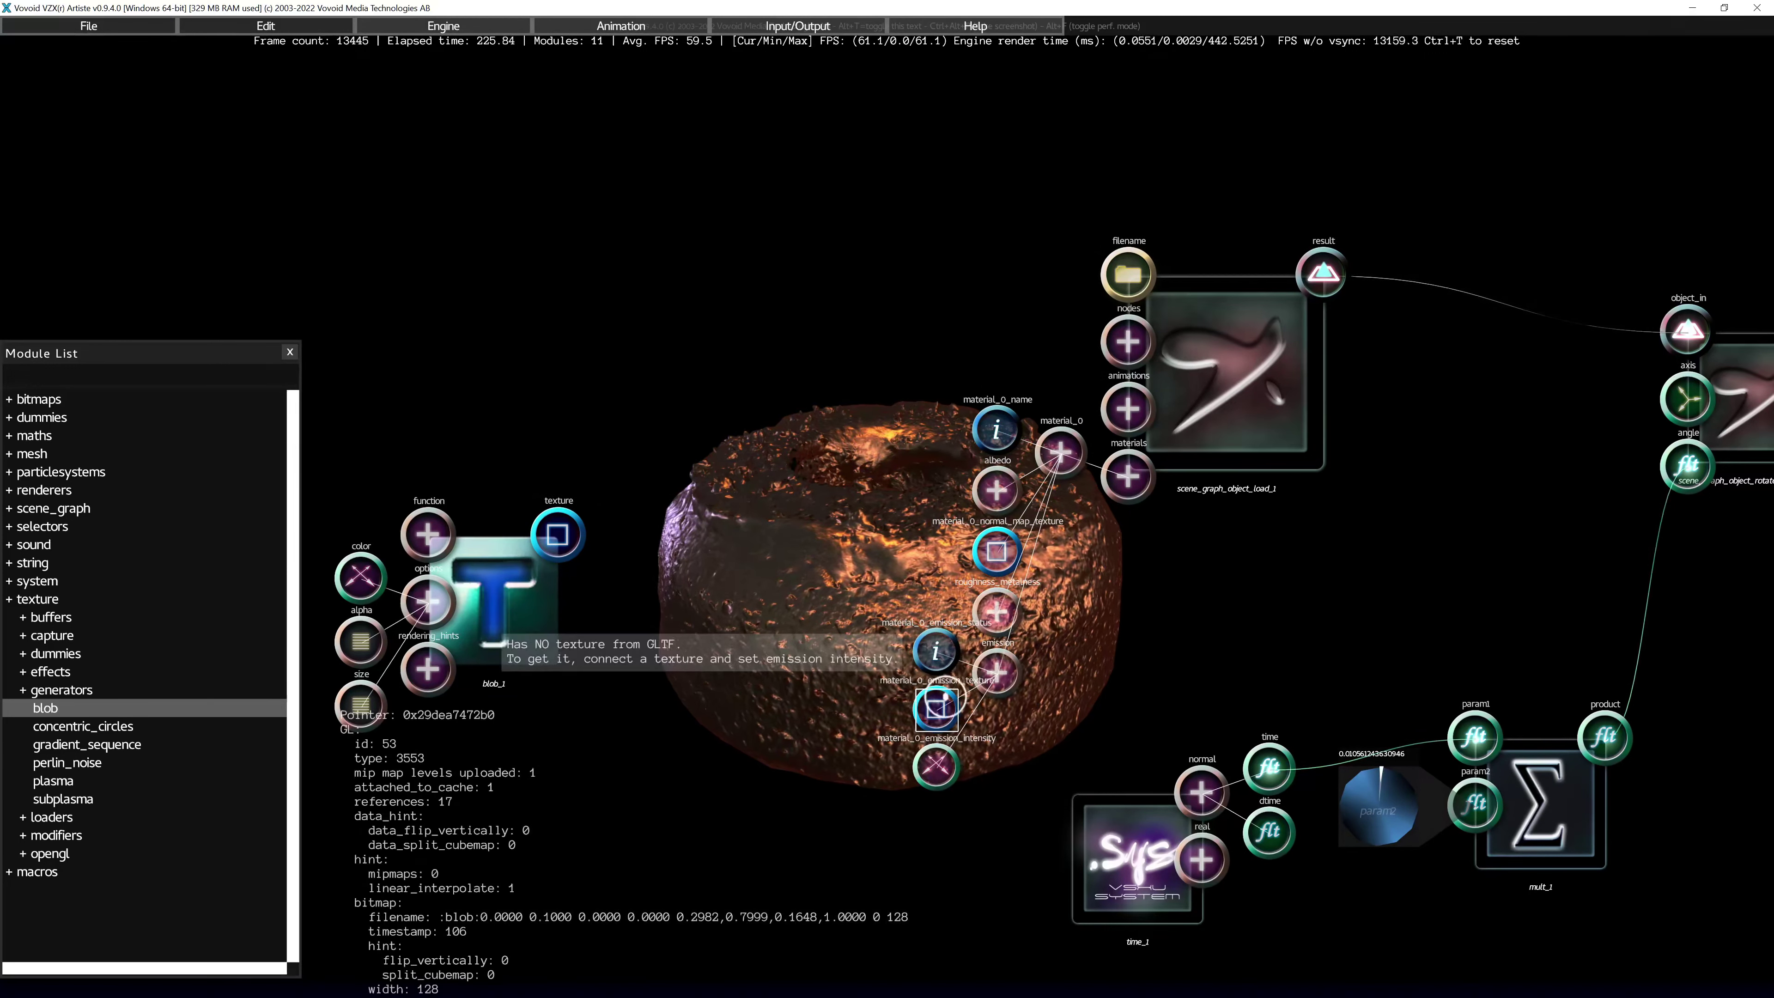
Step: Set material_0's enforce static roughness and enforce static metalness back to no, and collapse the roughness_metalness group
{"action": "left_click", "coordinate": [997, 612]}
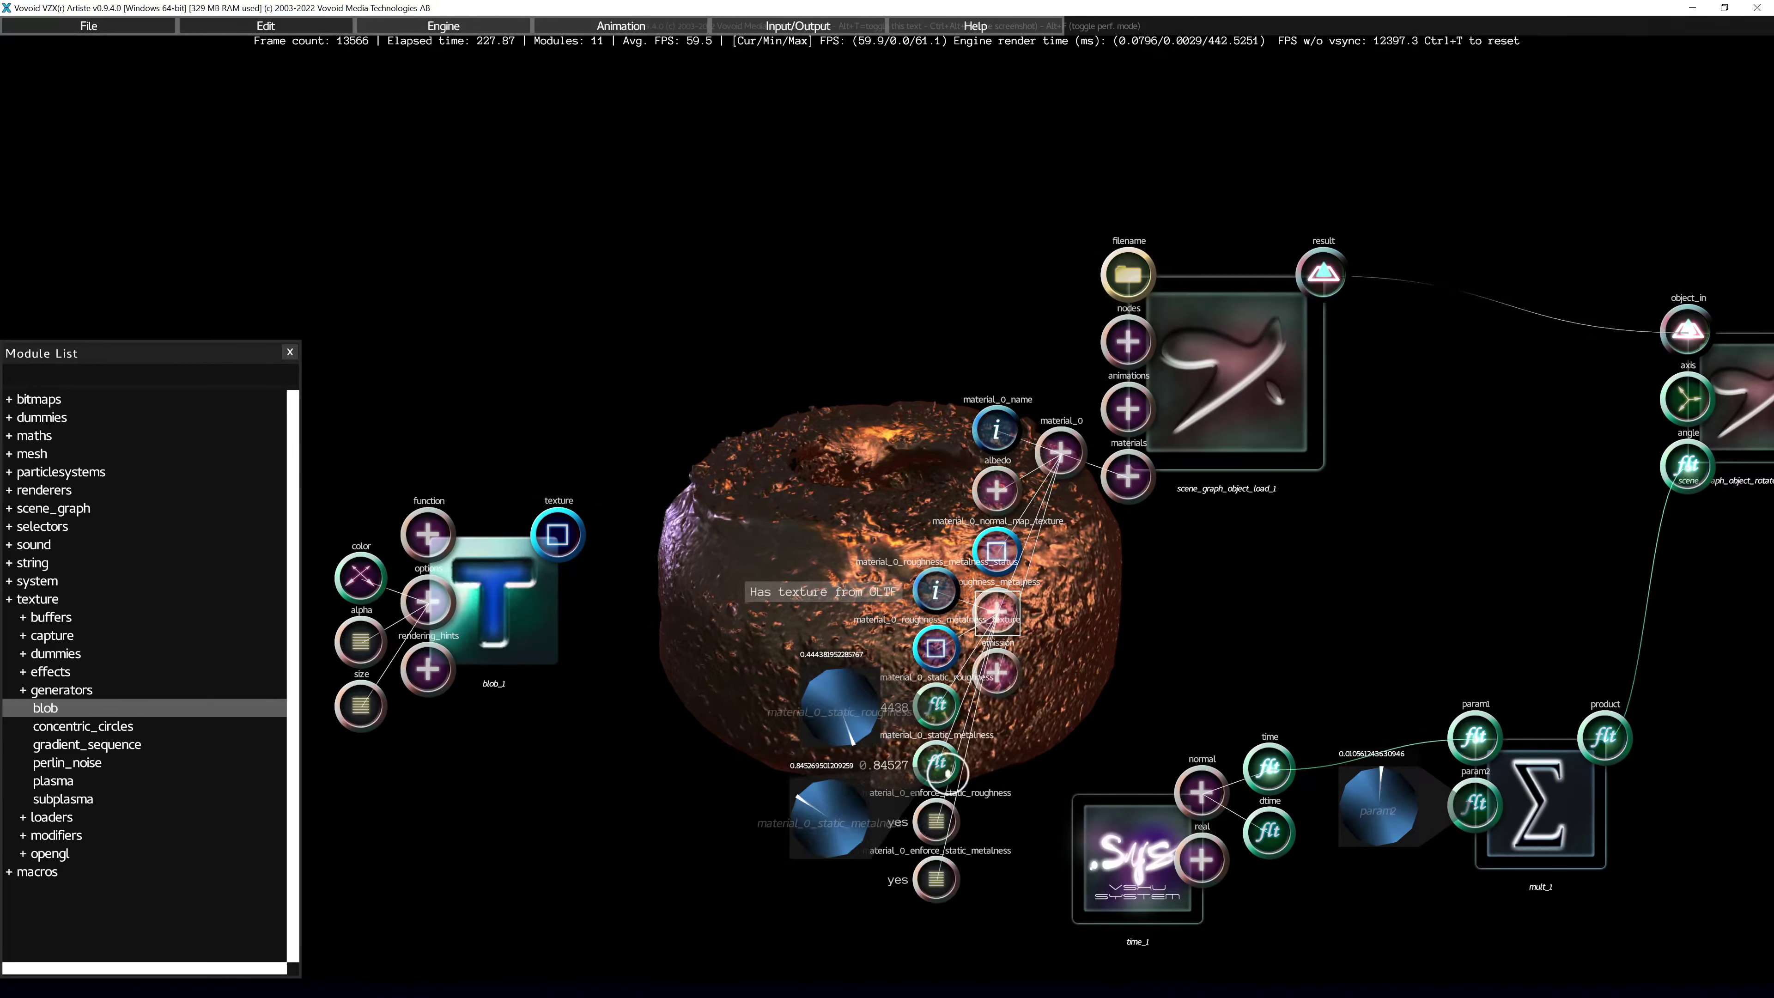
{"action": "right_click", "coordinate": [937, 815]}
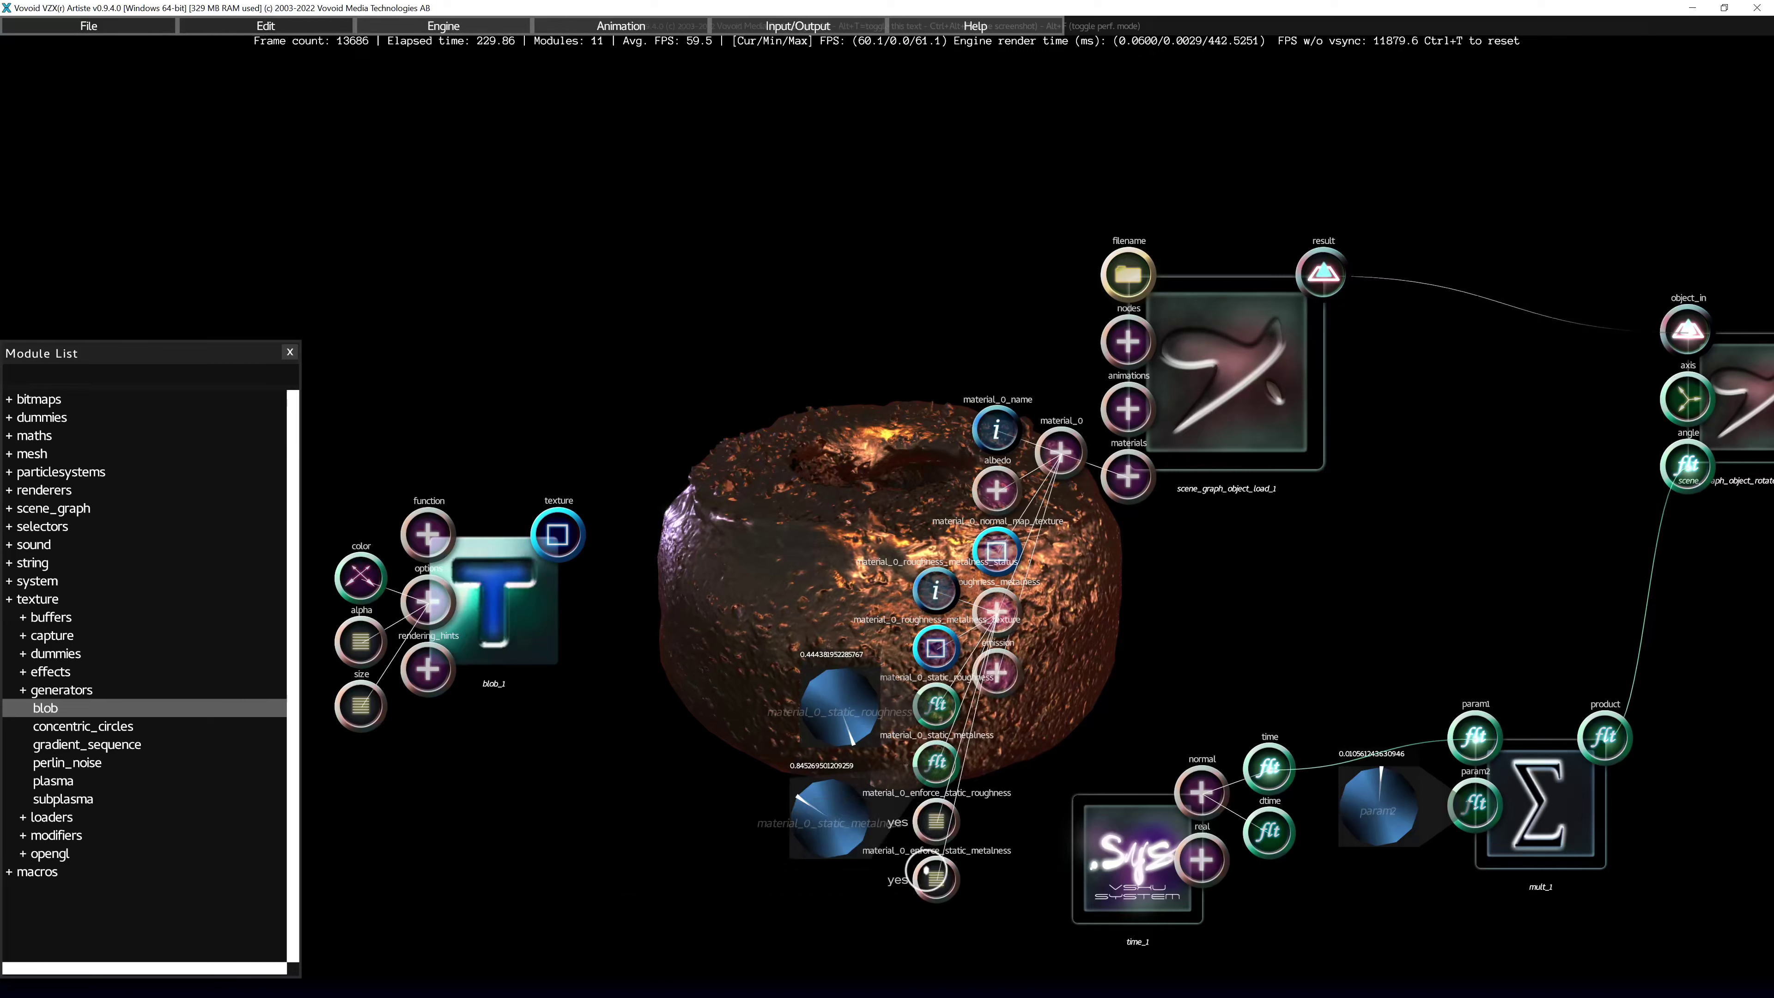
{"action": "right_click", "coordinate": [928, 872]}
{"action": "left_click", "coordinate": [908, 883]}
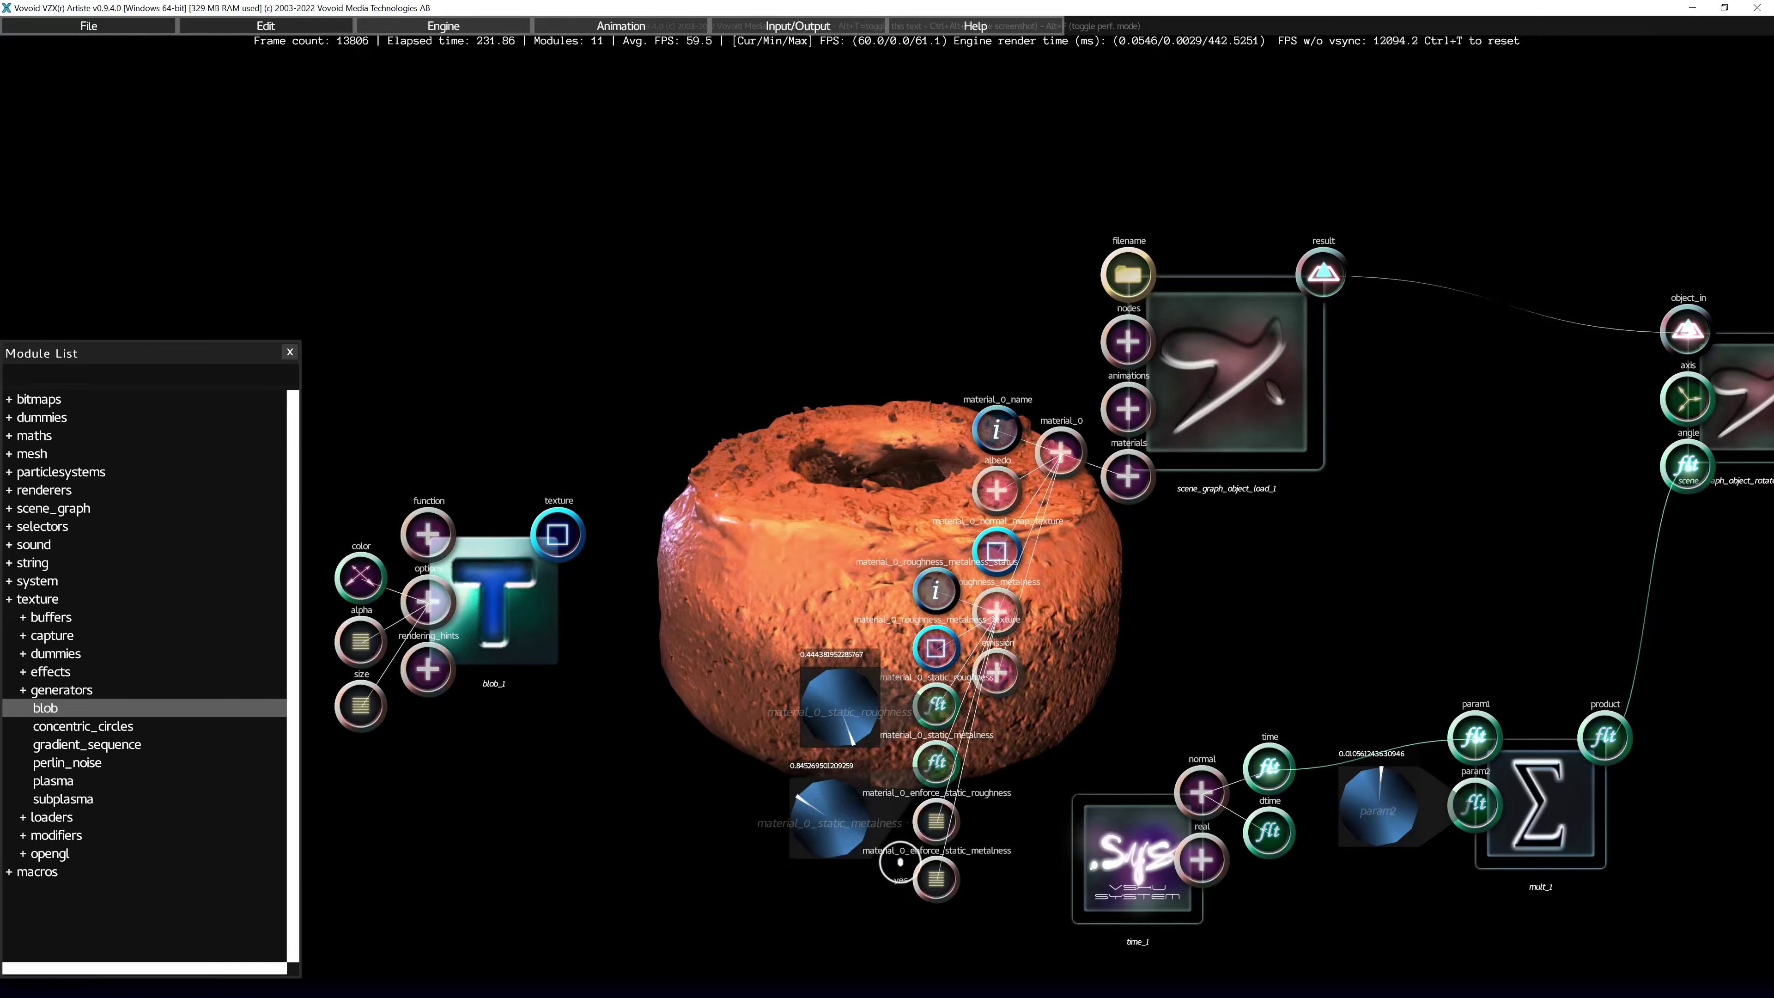
{"action": "left_click", "coordinate": [996, 610]}
Step: Set material_0's enforce static albedo to no and collapse the expanded parameter groups
{"action": "left_click", "coordinate": [999, 495]}
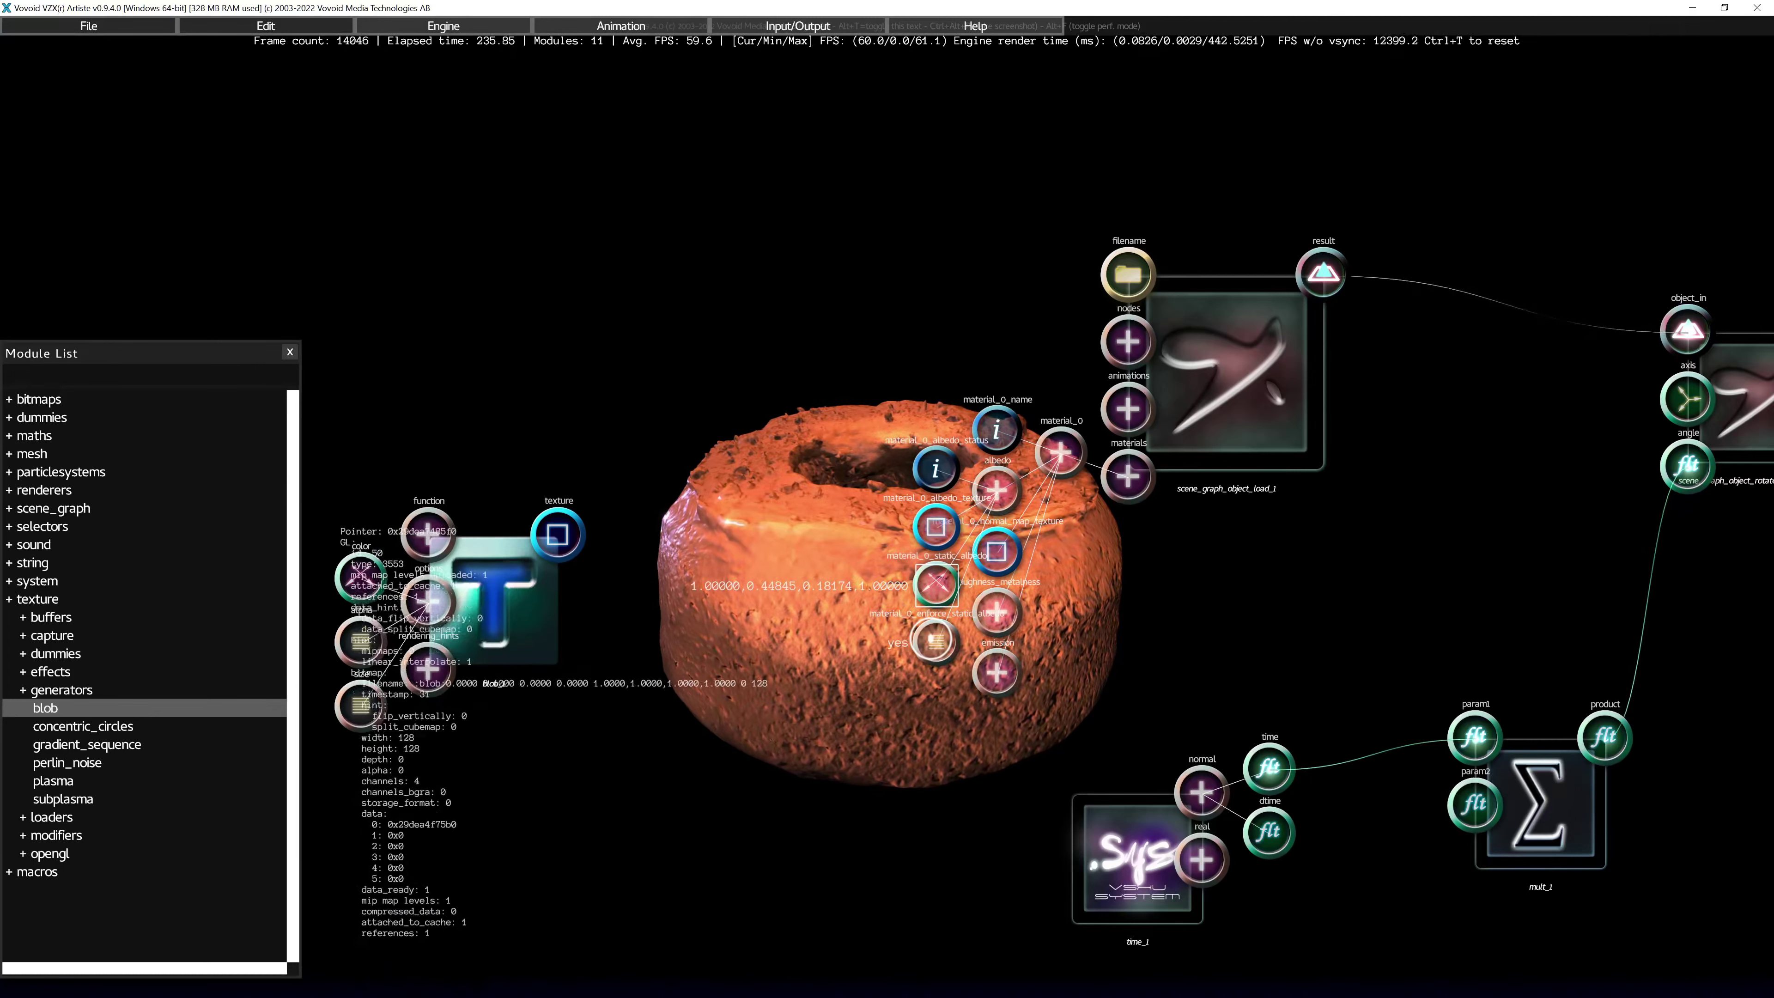
{"action": "right_click", "coordinate": [932, 639]}
{"action": "left_click", "coordinate": [901, 644]}
{"action": "left_click", "coordinate": [901, 643]}
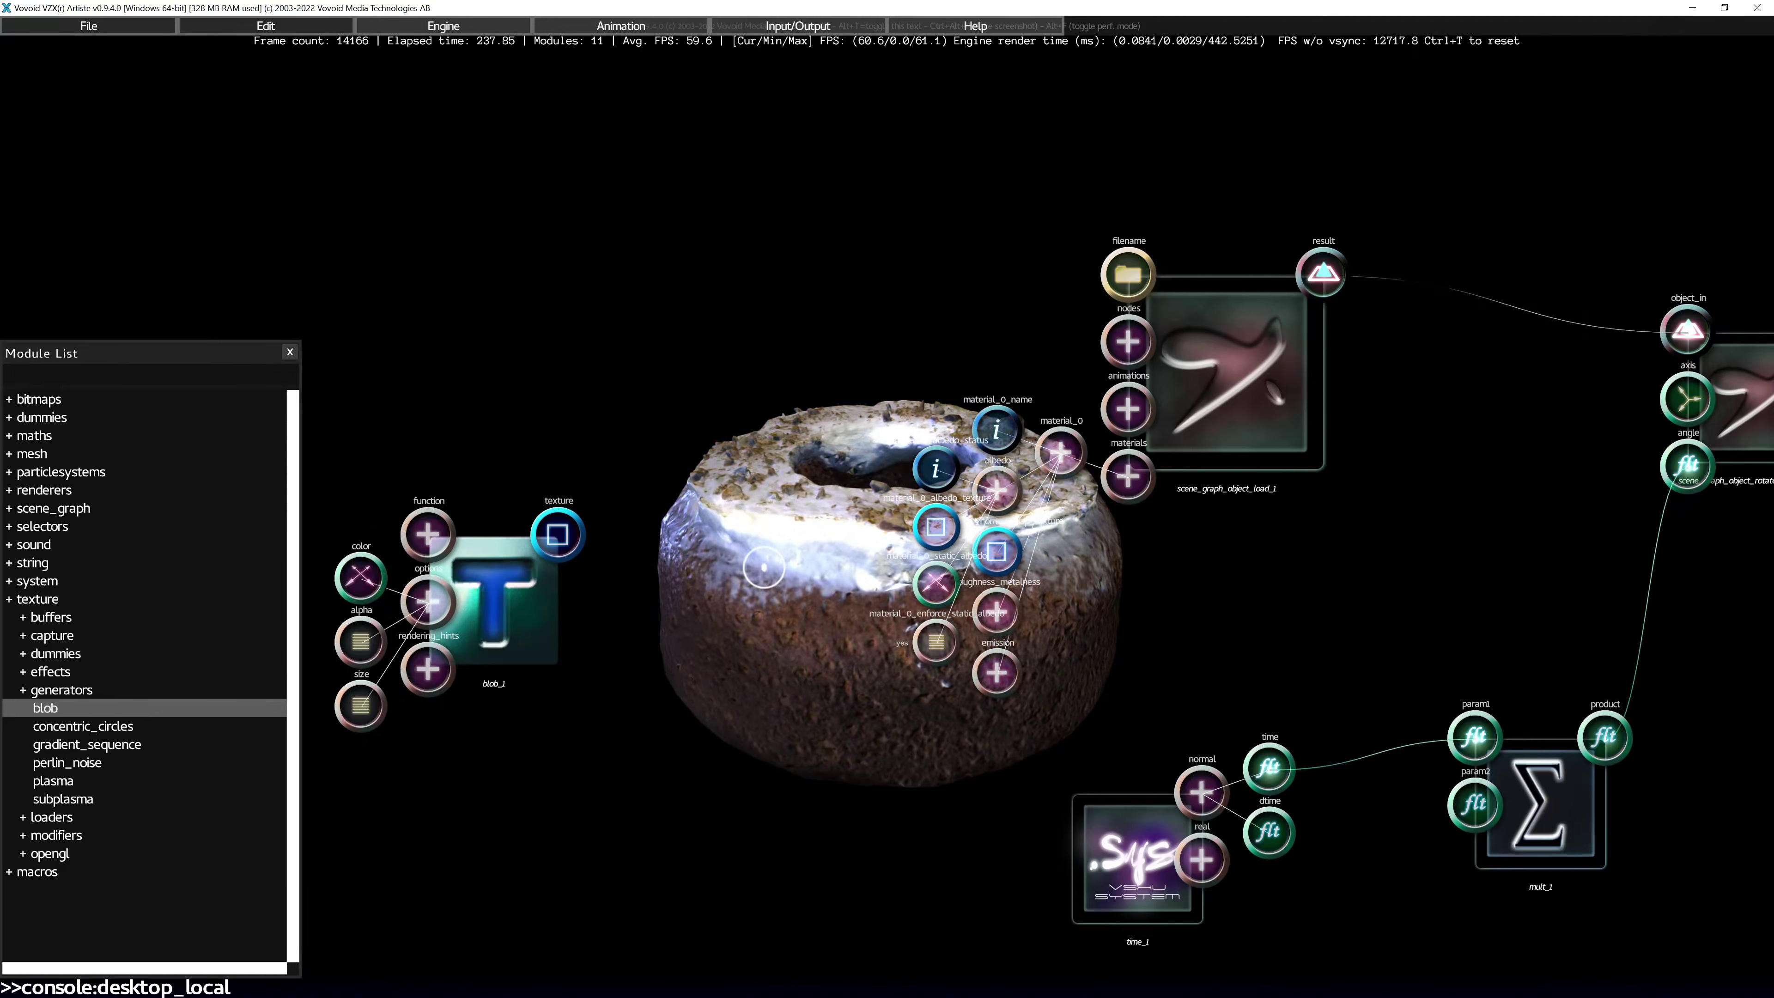
{"action": "key", "text": "Escape"}
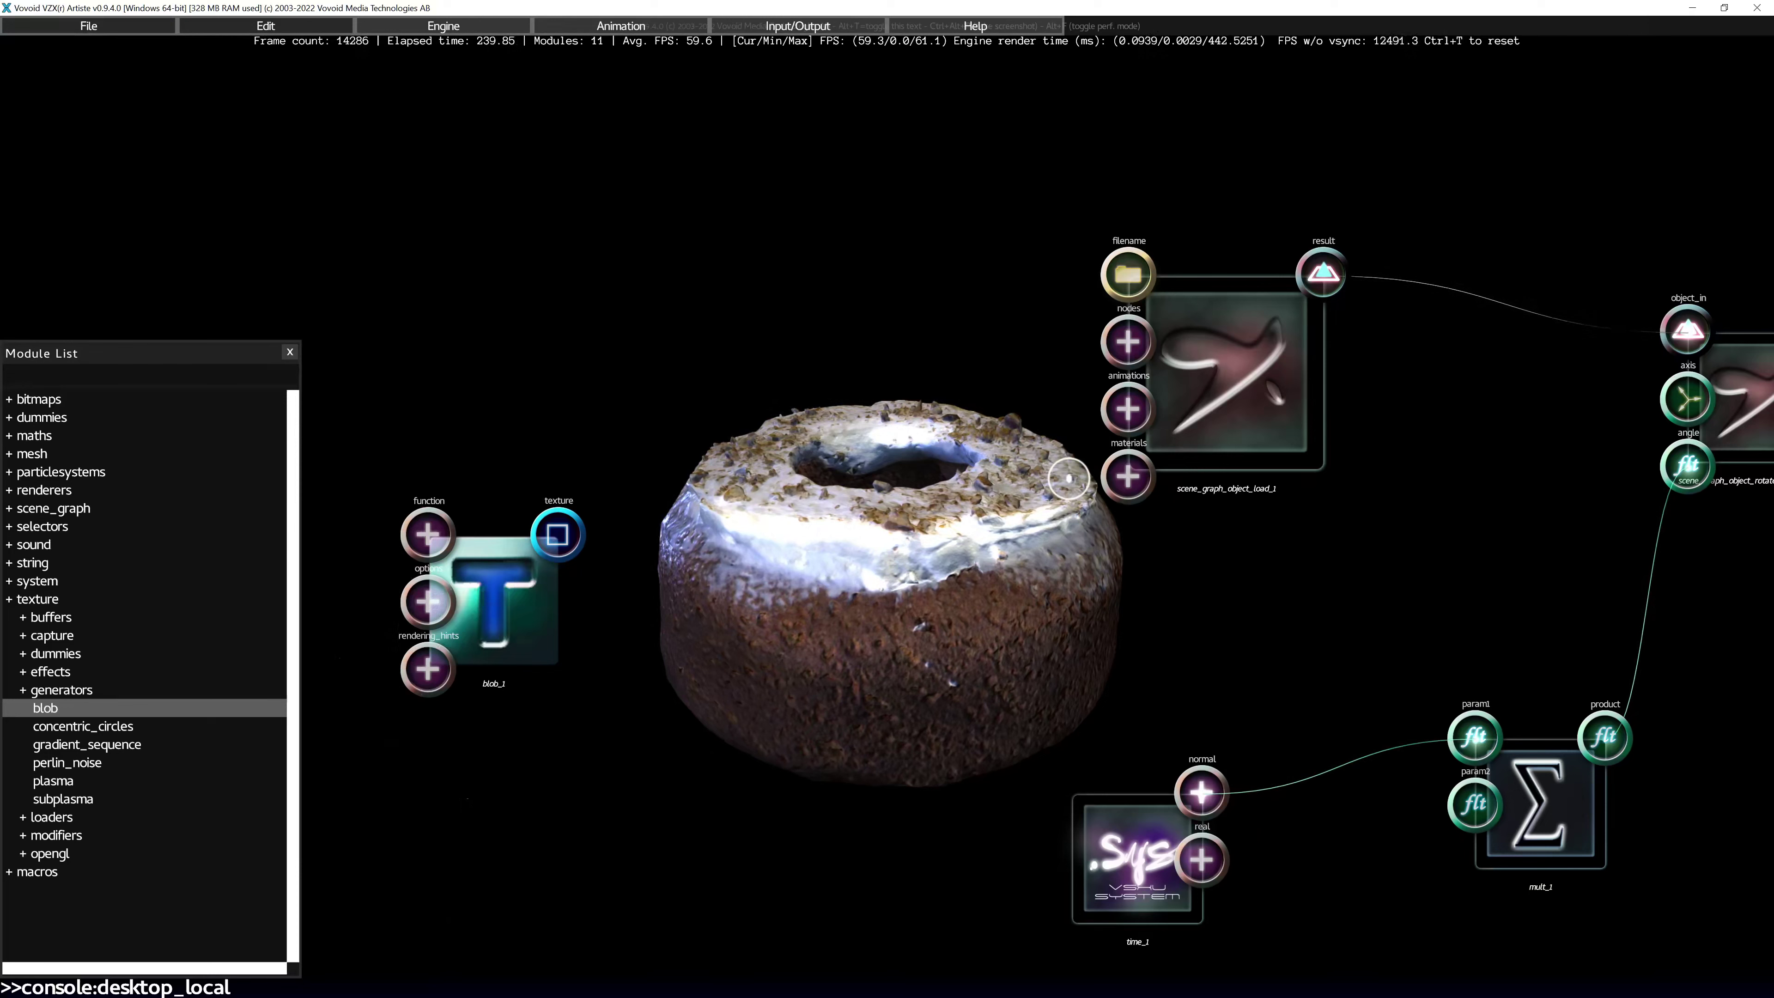